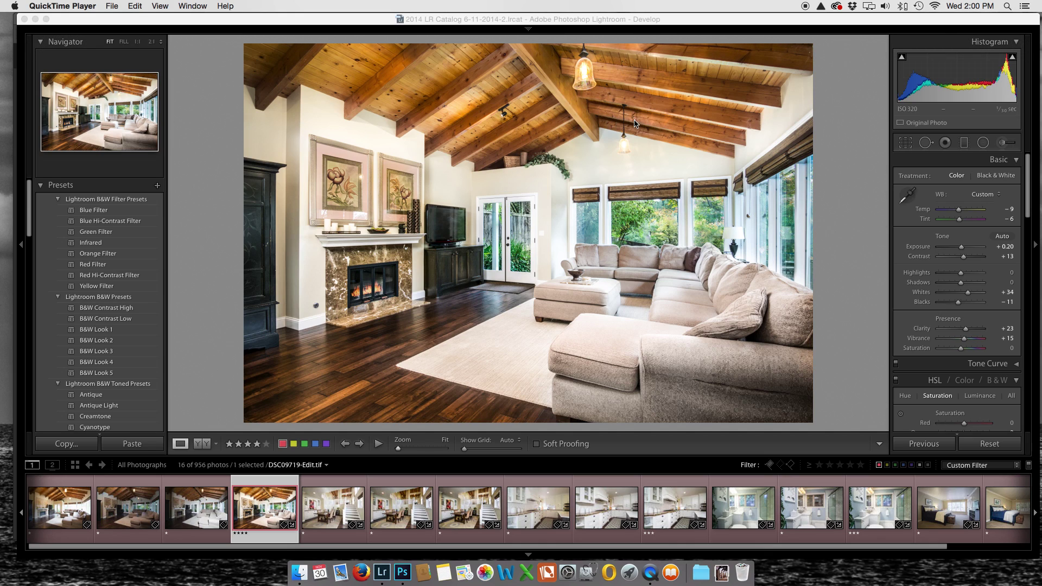
Step: Inspect the fireplace flames and the garden view through the window up close in the finished living room photo DSC09719-Edit.tif
{"action": "left_click", "coordinate": [368, 295]}
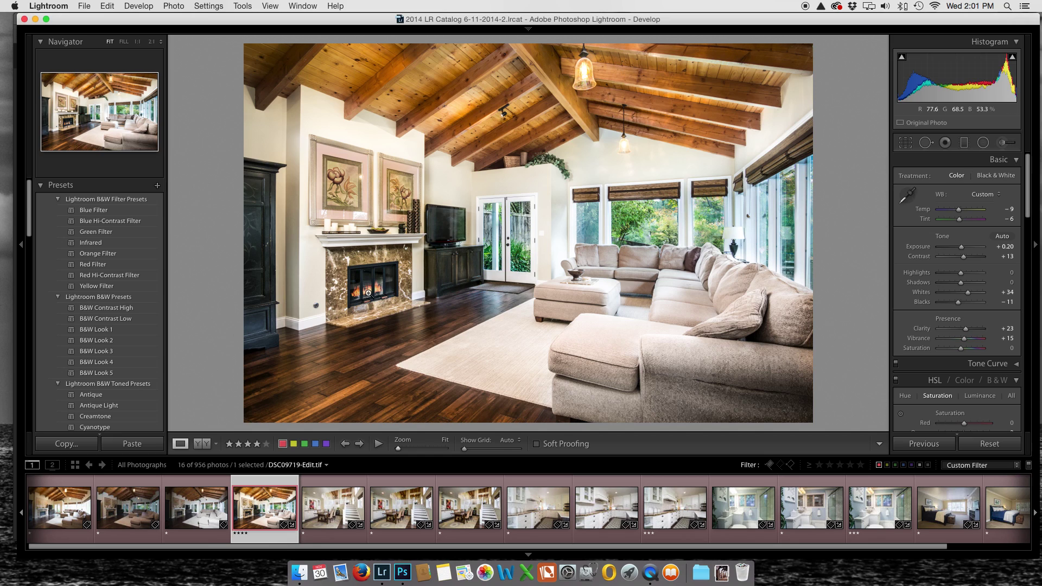
{"action": "left_click", "coordinate": [368, 294]}
{"action": "left_click", "coordinate": [367, 294]}
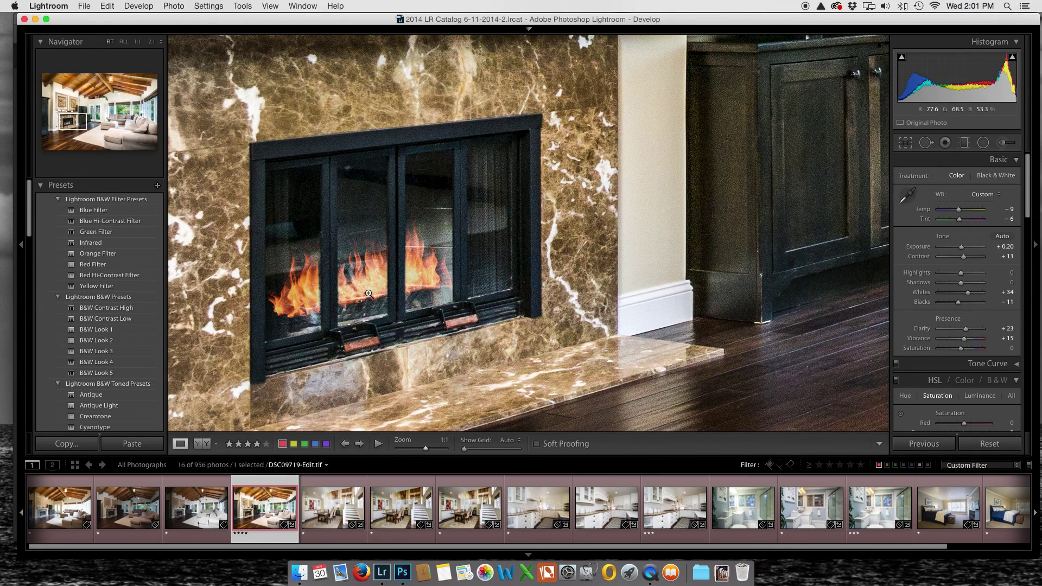
{"action": "left_click", "coordinate": [368, 294]}
{"action": "left_click", "coordinate": [647, 228]}
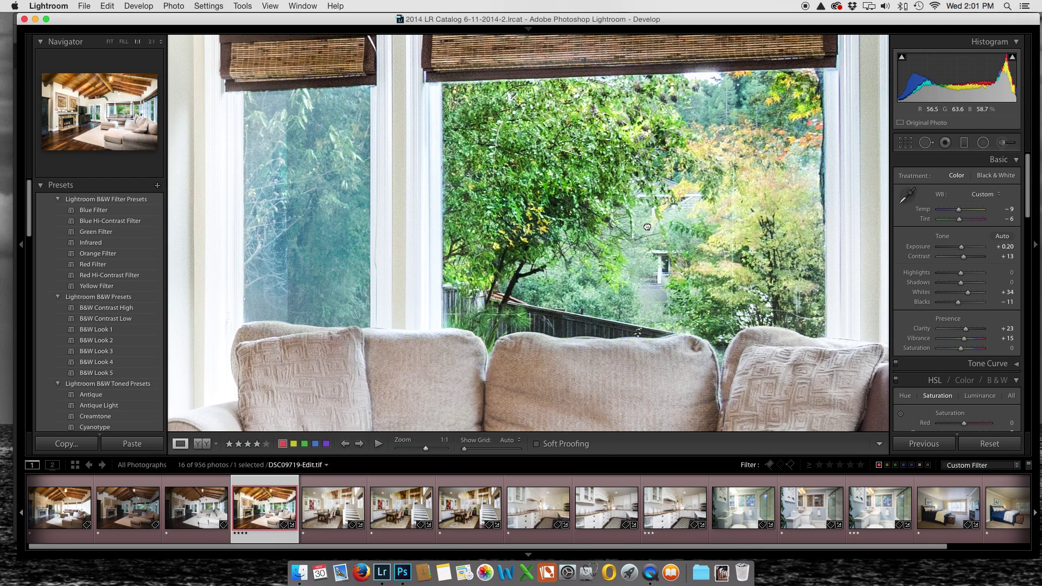
{"action": "left_click", "coordinate": [648, 227]}
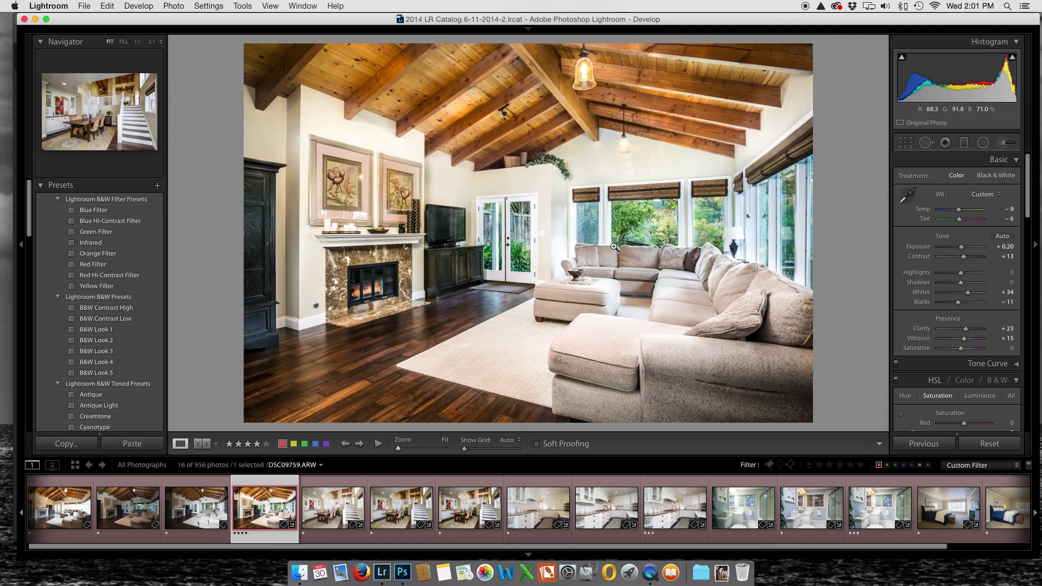
Step: Review the three unedited living room exposures one after another, comparing DSC09719.ARW with the darker DSC09722.ARW before viewing the third
{"action": "left_click", "coordinate": [59, 515]}
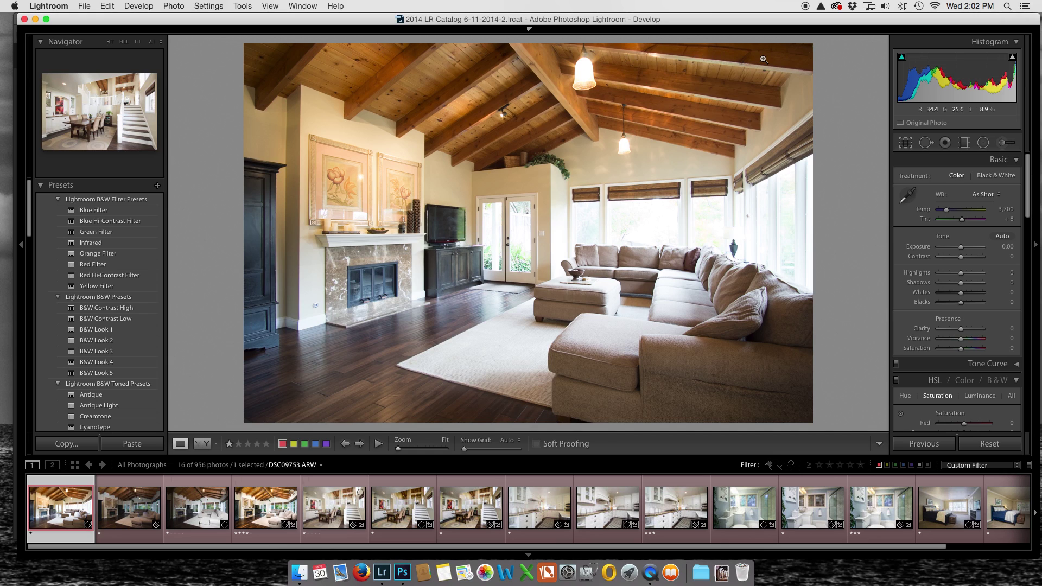
{"action": "mouse_move", "coordinate": [393, 33]}
{"action": "left_click", "coordinate": [989, 451]}
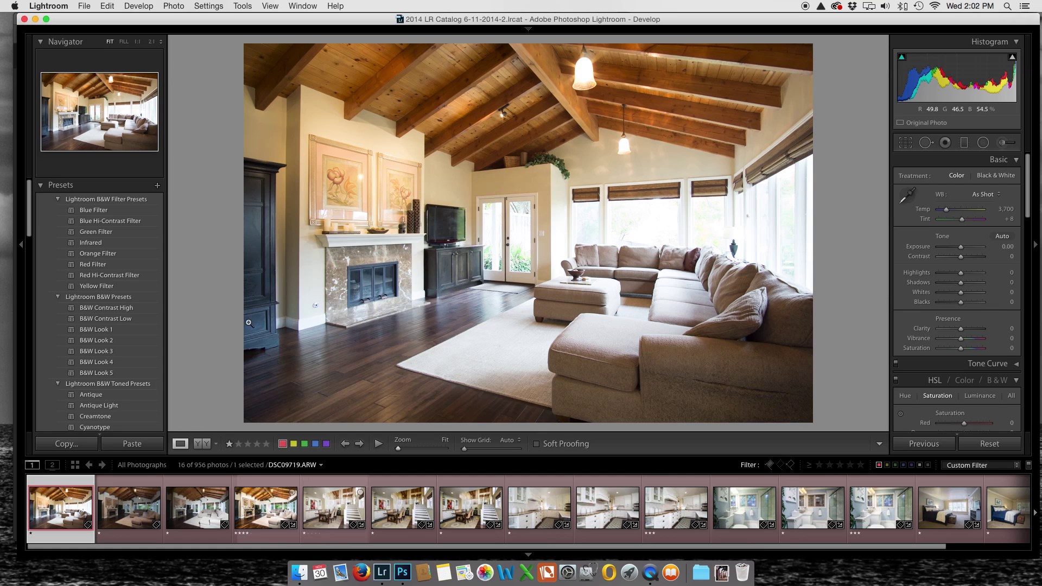
{"action": "left_click", "coordinate": [153, 516]}
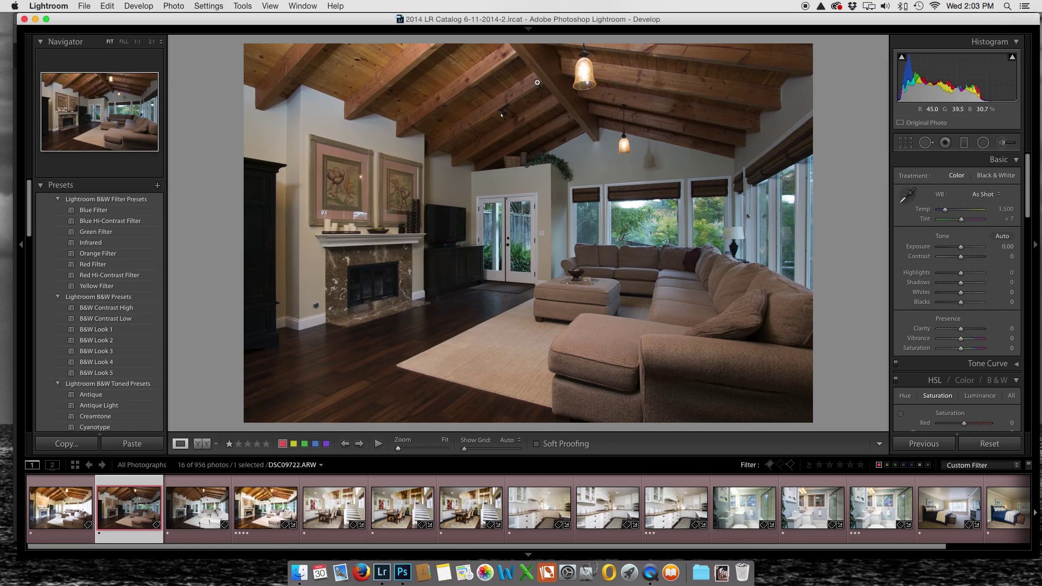
{"action": "mouse_move", "coordinate": [470, 32]}
{"action": "left_click", "coordinate": [68, 515]}
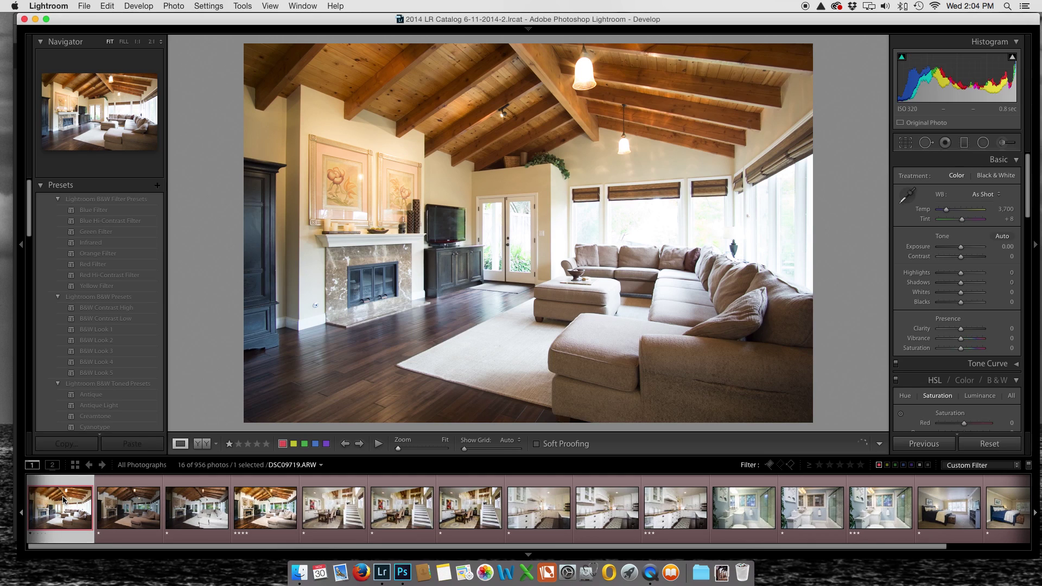
{"action": "left_click", "coordinate": [197, 509]}
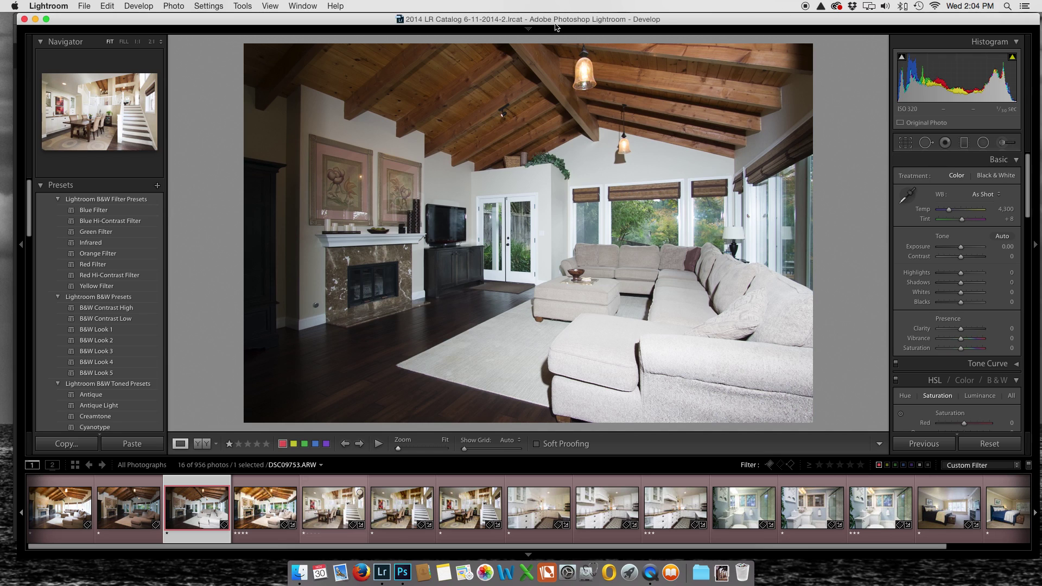
Step: Examine the window view, window frames and lamp area up close in the third living room exposure
{"action": "left_click", "coordinate": [529, 30]}
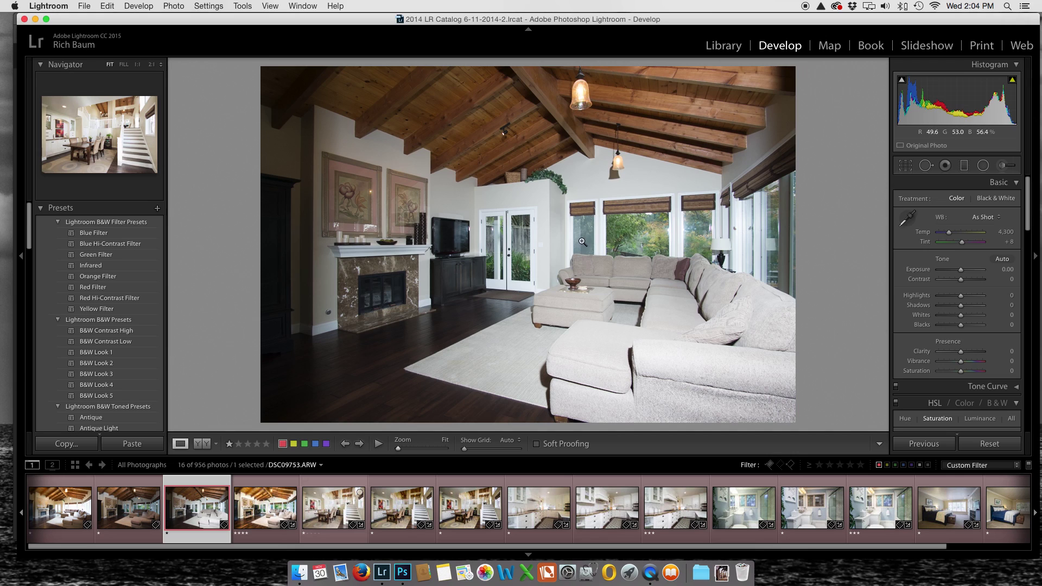
{"action": "left_click", "coordinate": [670, 229]}
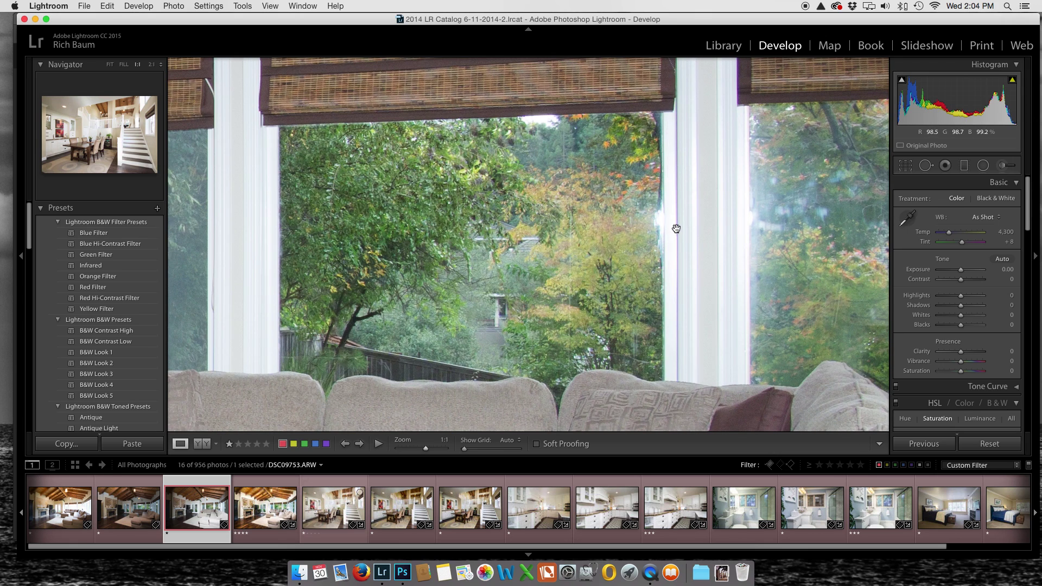
{"action": "left_click_drag", "start_coordinate": [479, 201], "coordinate": [822, 200]}
{"action": "left_click_drag", "start_coordinate": [425, 190], "coordinate": [814, 164]}
{"action": "left_click_drag", "start_coordinate": [541, 234], "coordinate": [573, 84]}
{"action": "left_click_drag", "start_coordinate": [864, 112], "coordinate": [187, 179]}
{"action": "left_click_drag", "start_coordinate": [603, 140], "coordinate": [316, 142]}
{"action": "left_click_drag", "start_coordinate": [555, 164], "coordinate": [405, 244]}
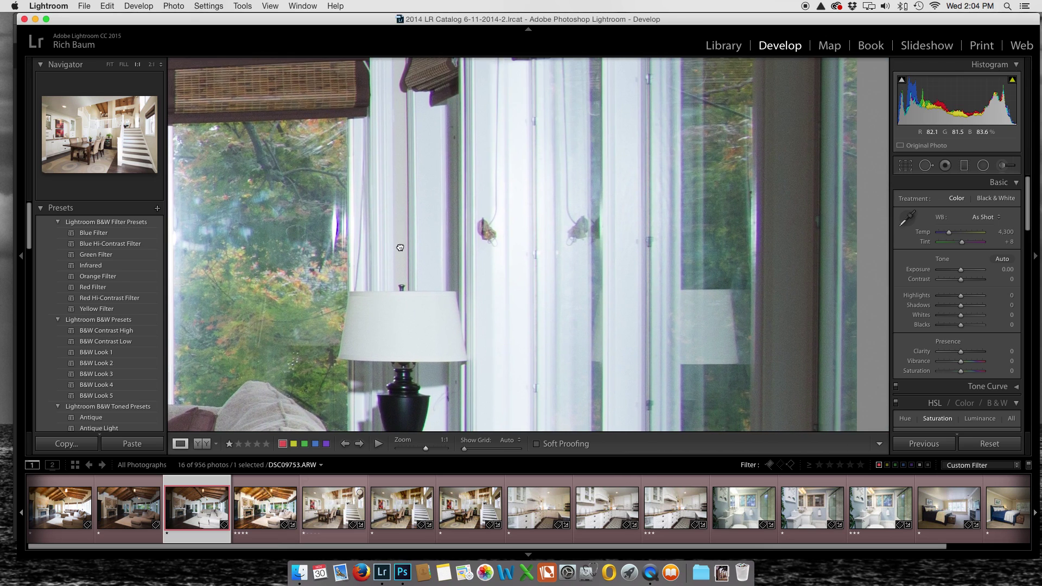
{"action": "scroll", "coordinate": [353, 203], "scroll_direction": "left", "scroll_amount": 6}
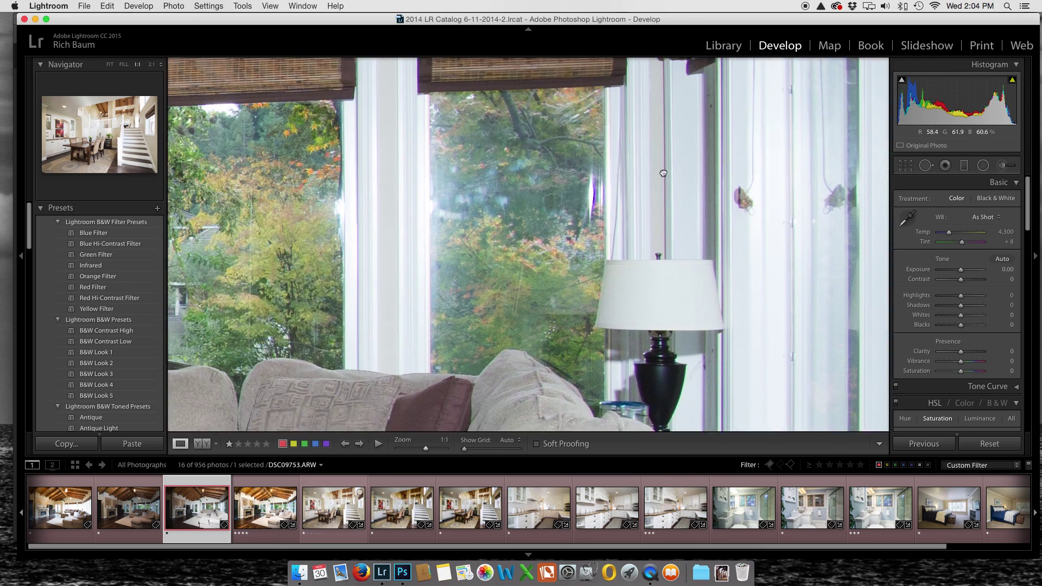
{"action": "left_click", "coordinate": [348, 198]}
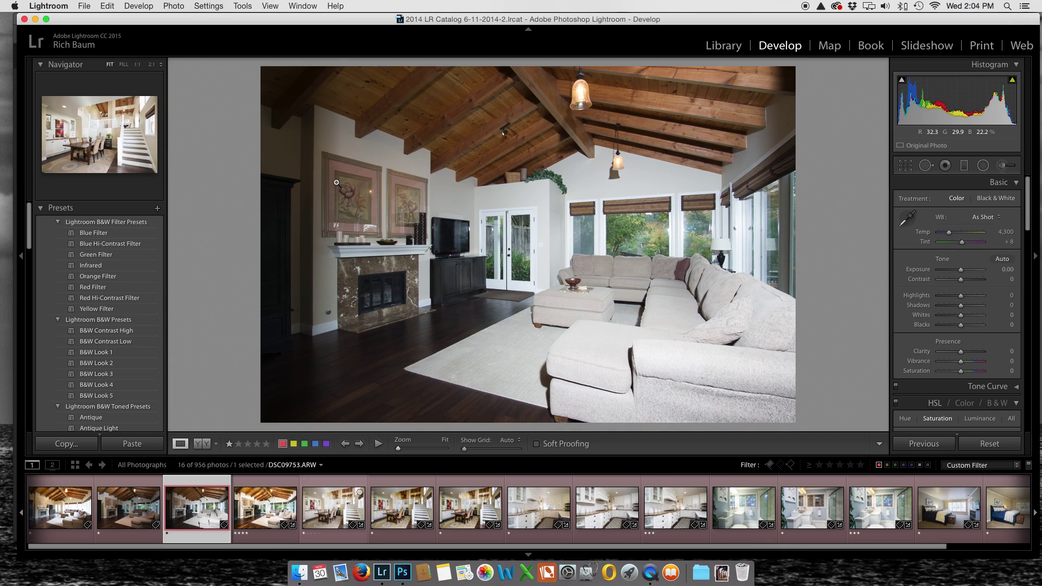
Step: Set Highlights to −100 on the first living room exposure, DSC09719.ARW, and compare it with the darker DSC09722.ARW
{"action": "key", "text": "Left"}
{"action": "key", "text": "Left"}
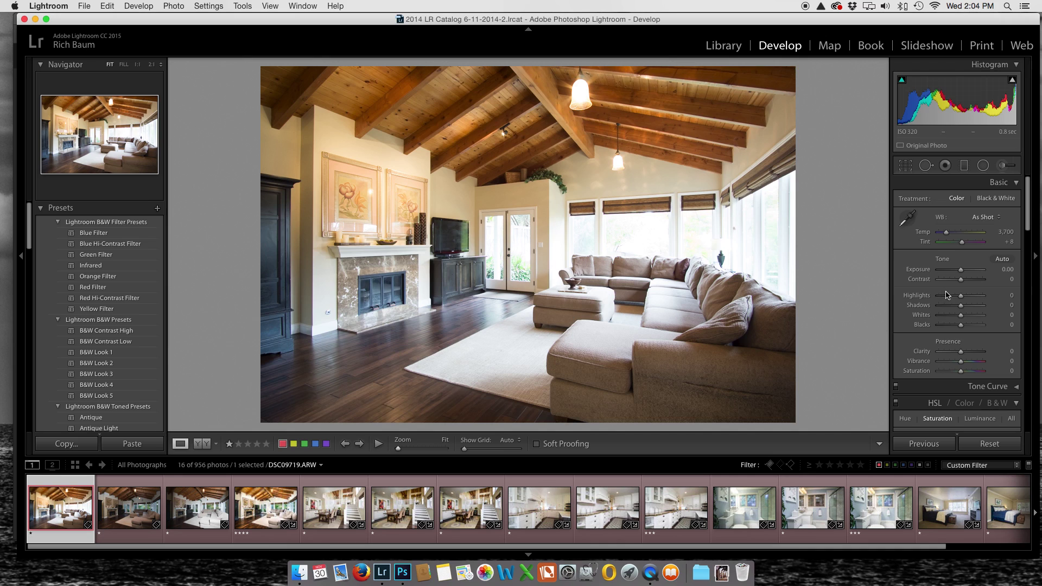
{"action": "left_click_drag", "start_coordinate": [962, 298], "coordinate": [901, 310]}
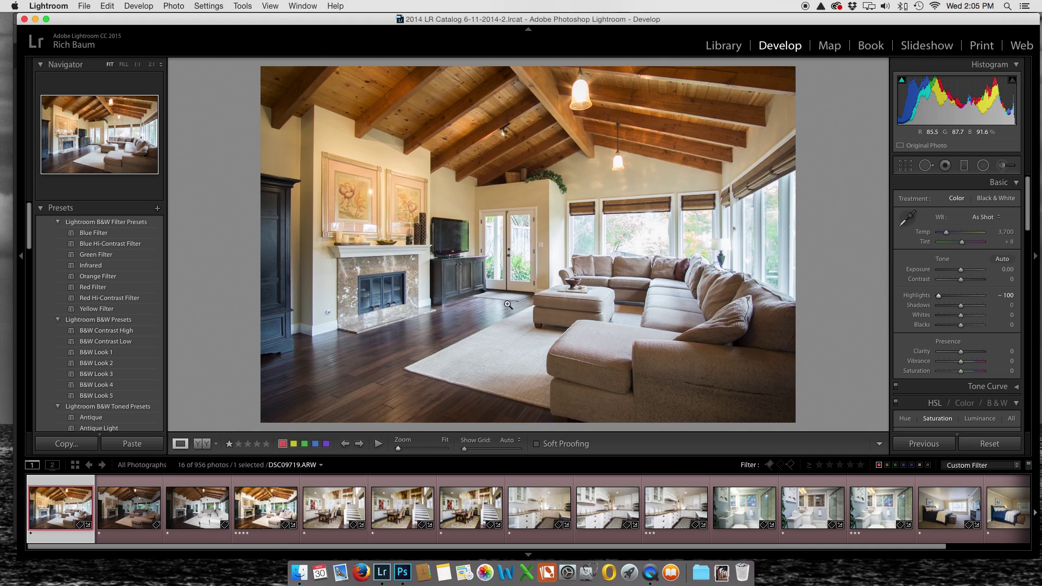
{"action": "left_click", "coordinate": [125, 517]}
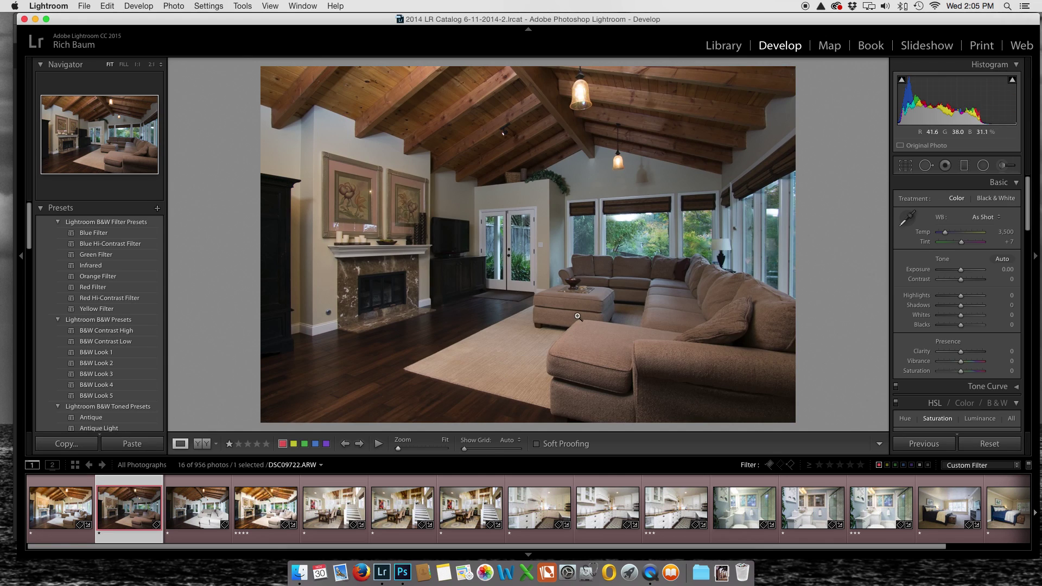
{"action": "left_click", "coordinate": [67, 514]}
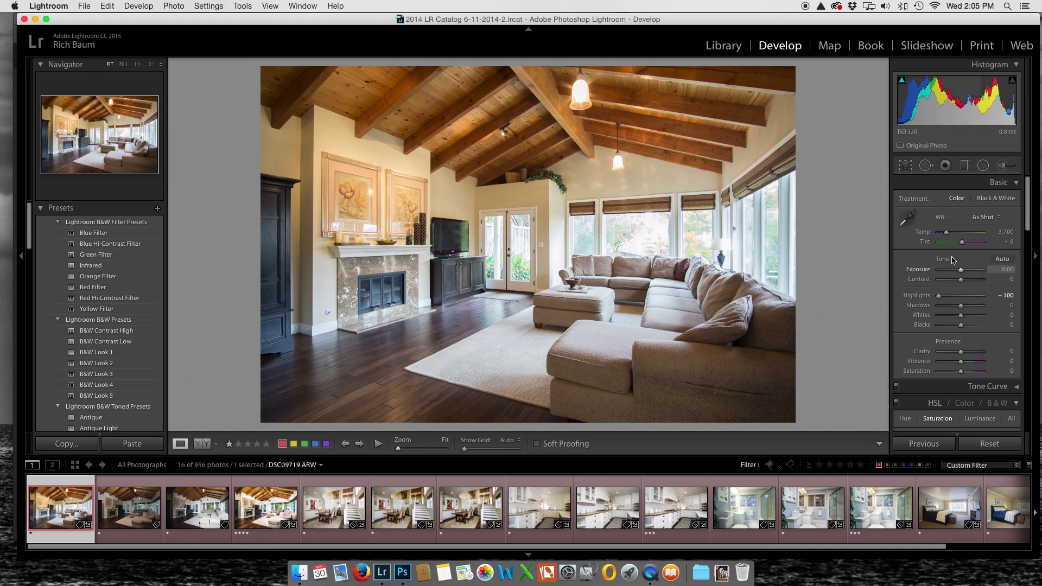
Step: Set the white balance of DSC09719.ARW to Temp 3,358 and Tint +2, and check the before and after versions side by side
{"action": "left_click_drag", "start_coordinate": [948, 238], "coordinate": [946, 236]}
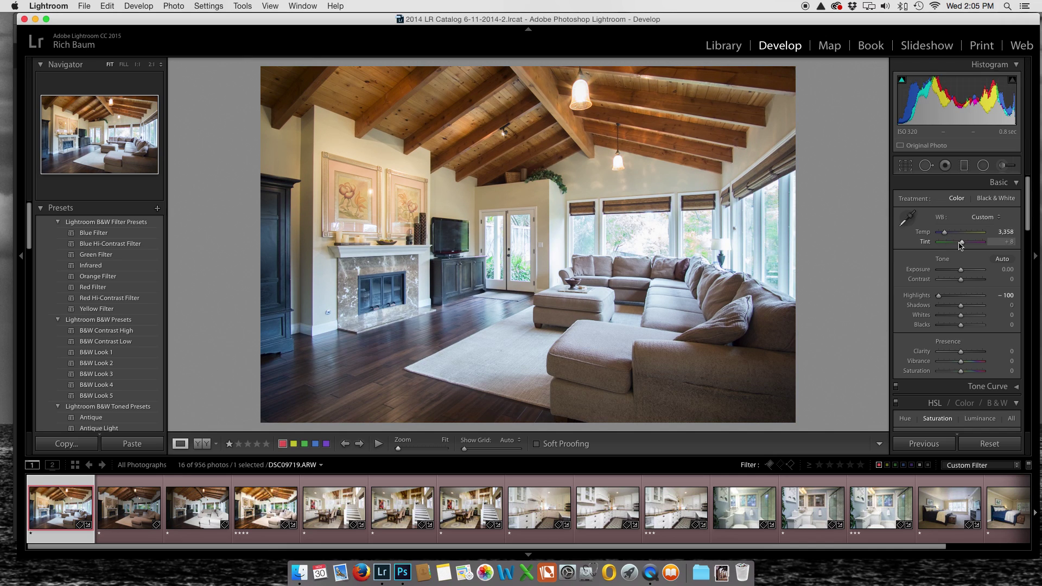
{"action": "left_click_drag", "start_coordinate": [962, 242], "coordinate": [963, 242]}
{"action": "left_click", "coordinate": [202, 446]}
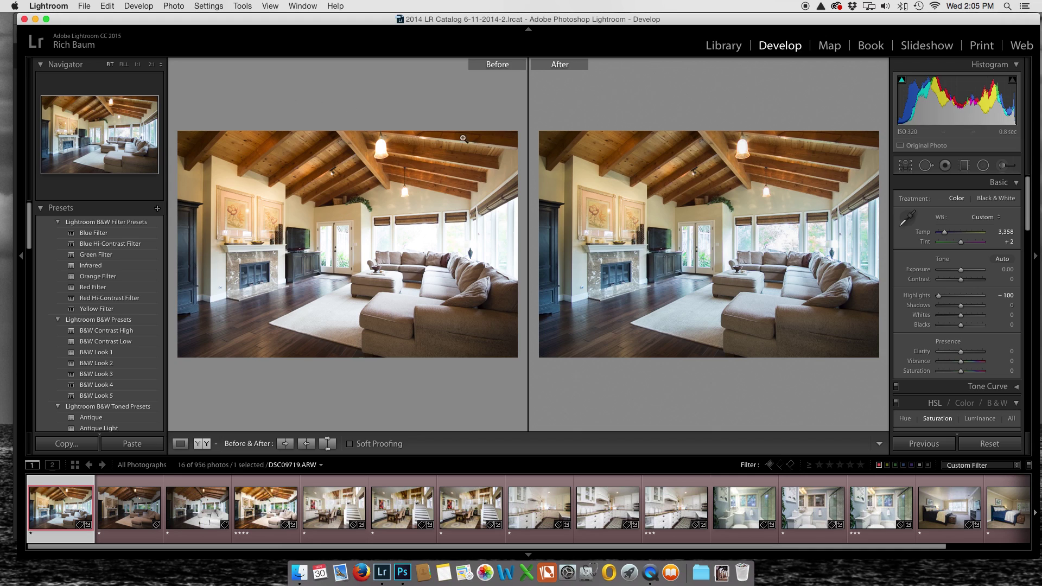
{"action": "left_click", "coordinate": [180, 444]}
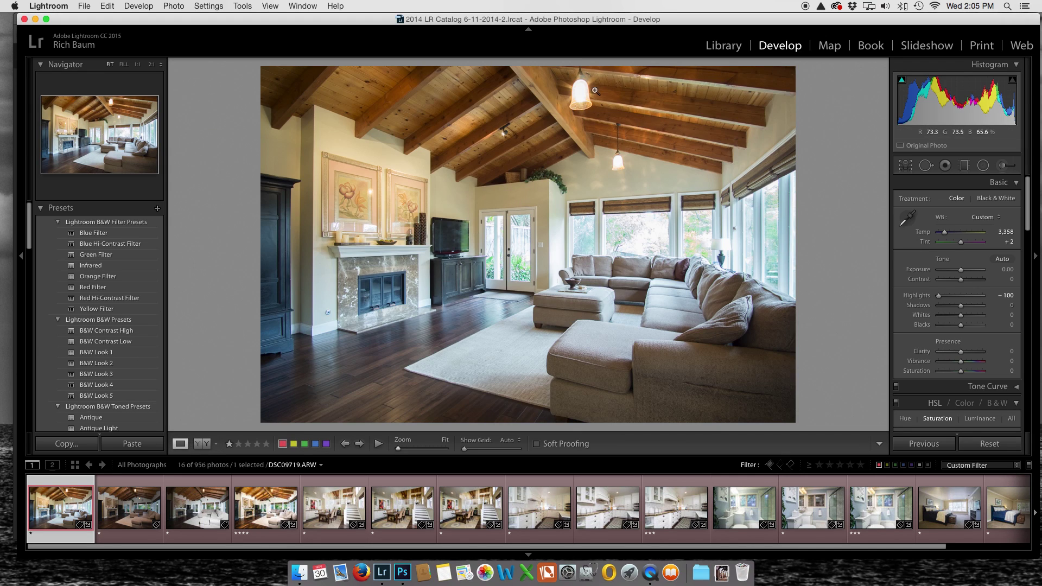
Step: Apply the Z Full Bump preset to DSC09722.ARW and raise its Exposure to +1.25
{"action": "left_click", "coordinate": [136, 525]}
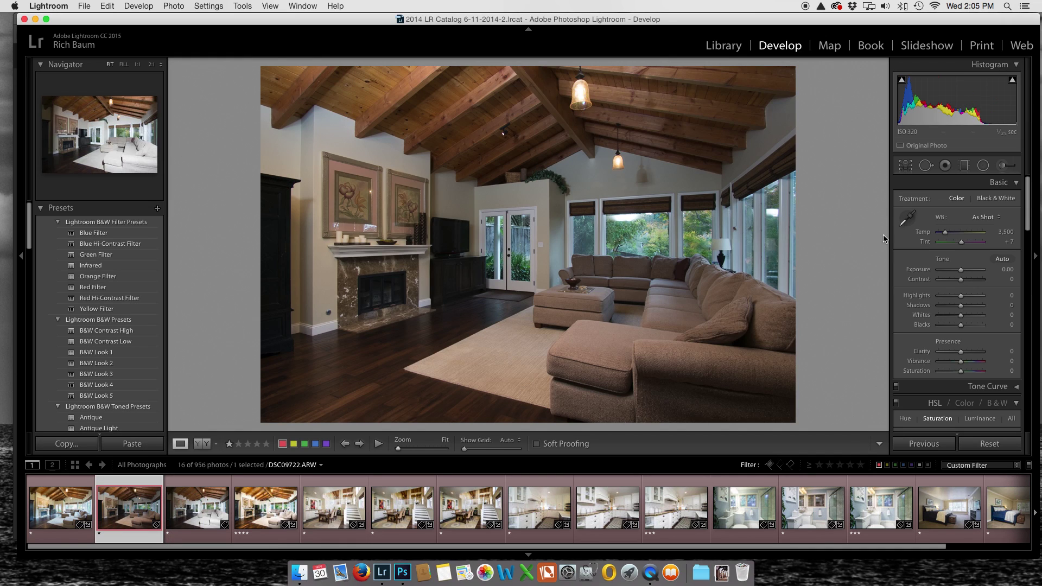
{"action": "scroll", "coordinate": [71, 350], "scroll_direction": "down", "scroll_amount": 10}
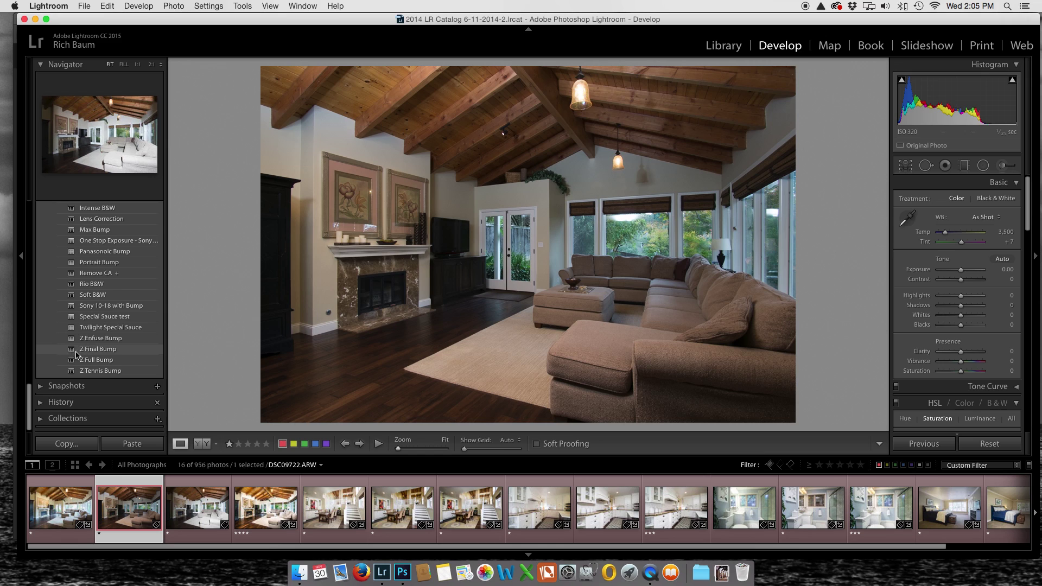
{"action": "left_click", "coordinate": [97, 361]}
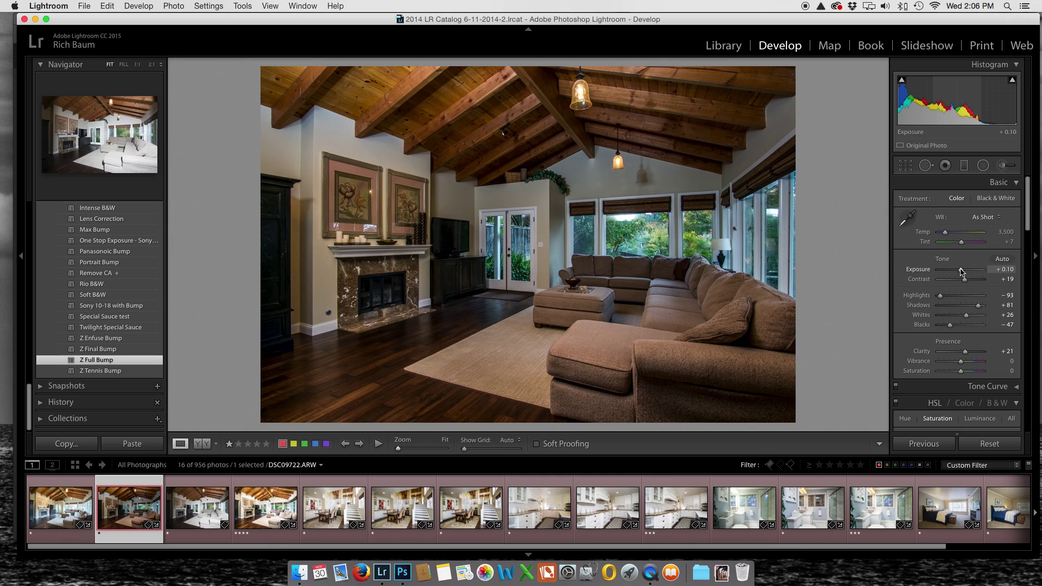
{"action": "left_click_drag", "start_coordinate": [961, 272], "coordinate": [966, 272]}
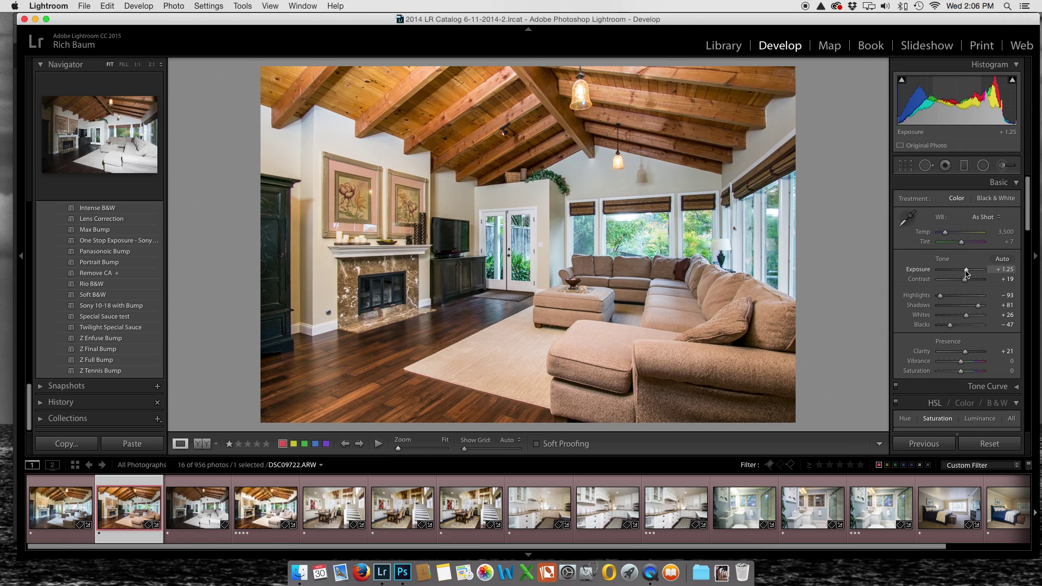
Step: Cool DSC09722.ARW to a Temp of 3,235 and reduce its Blue saturation to −26
{"action": "left_click", "coordinate": [946, 232]}
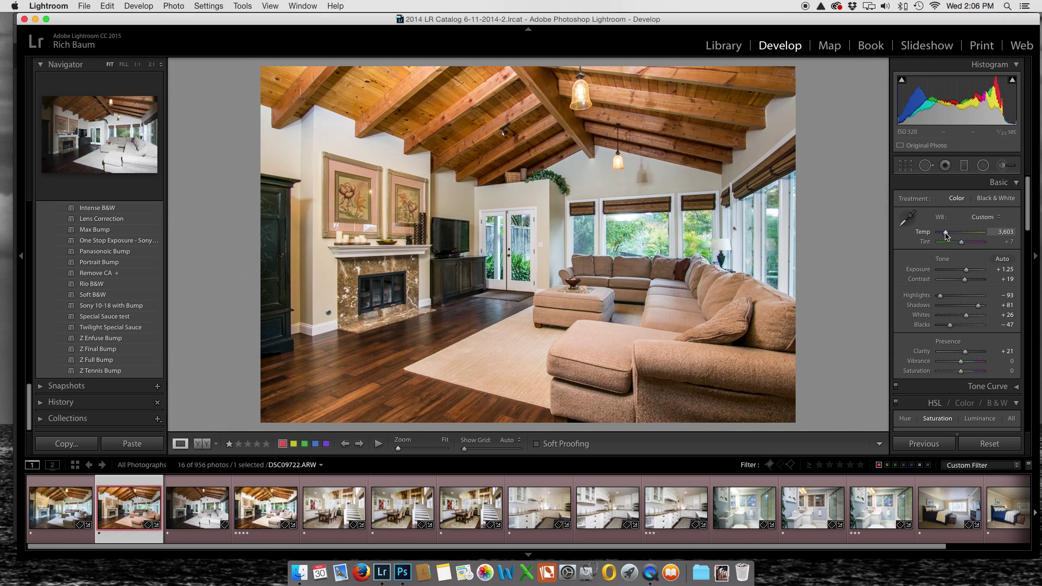
{"action": "left_click_drag", "start_coordinate": [945, 234], "coordinate": [945, 235]}
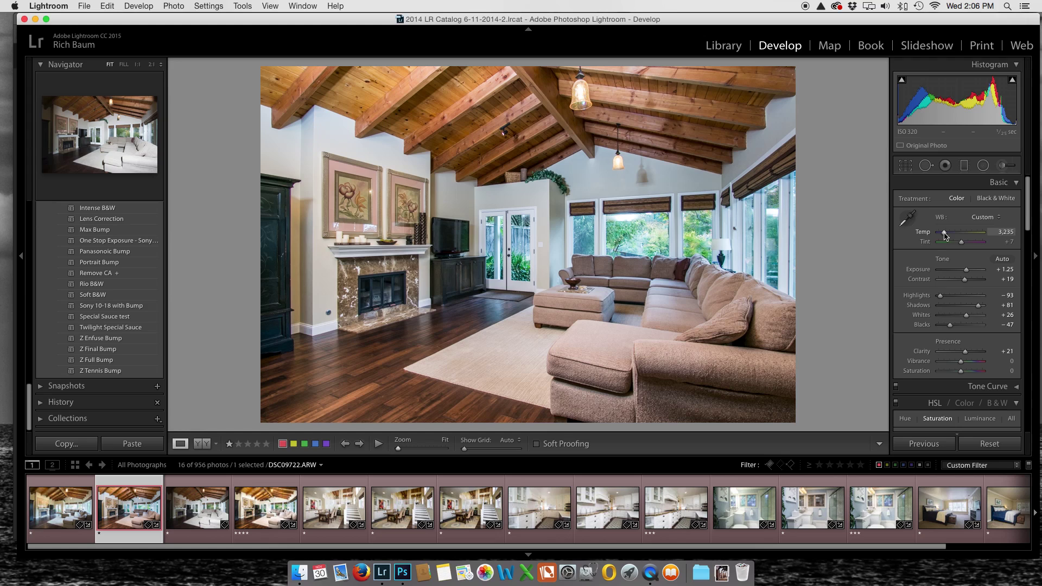
{"action": "scroll", "coordinate": [956, 299], "scroll_direction": "down", "scroll_amount": 10}
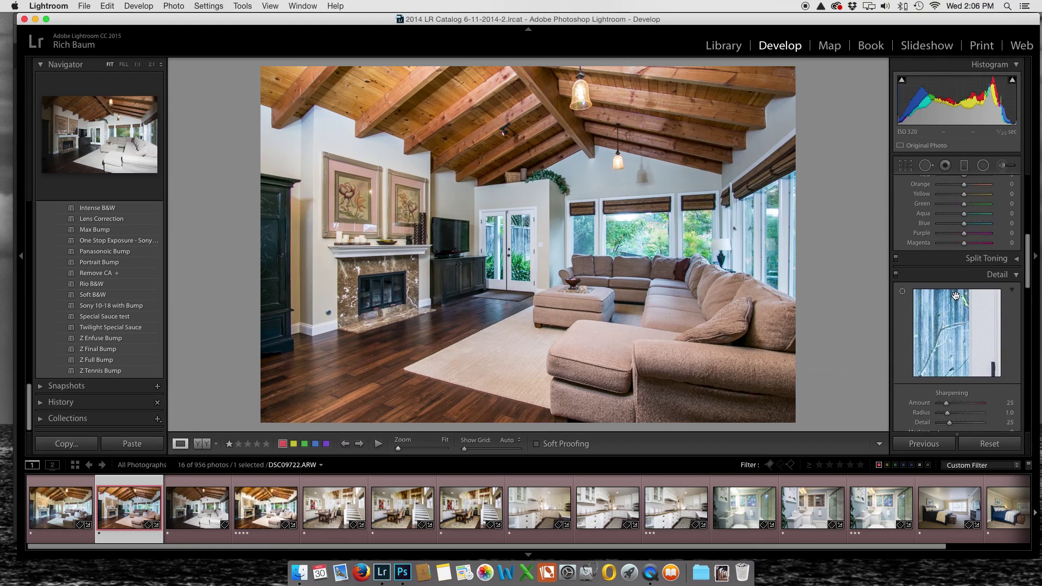
{"action": "scroll", "coordinate": [957, 299], "scroll_direction": "up", "scroll_amount": 1}
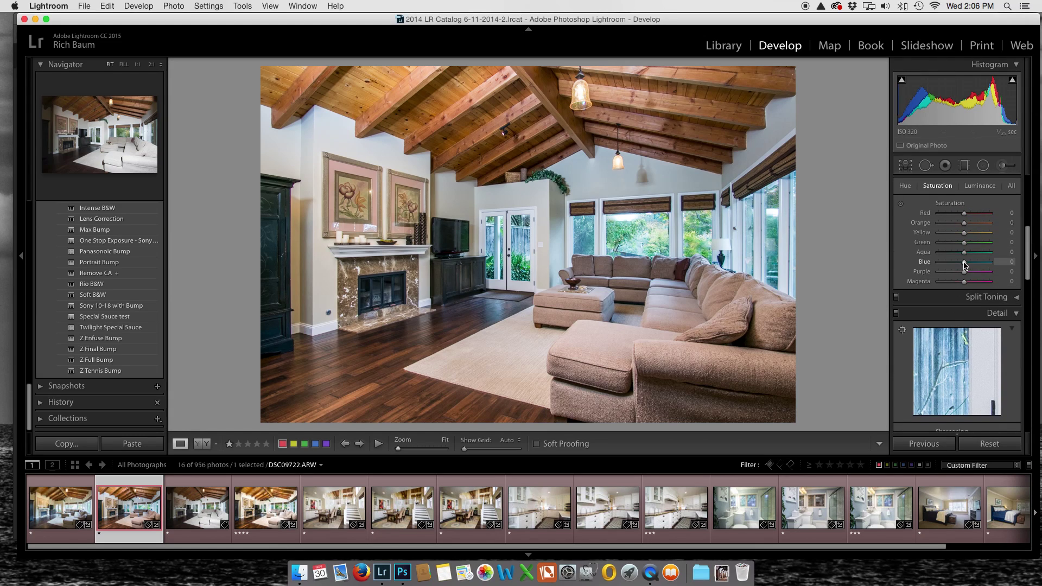
{"action": "left_click_drag", "start_coordinate": [965, 264], "coordinate": [959, 264]}
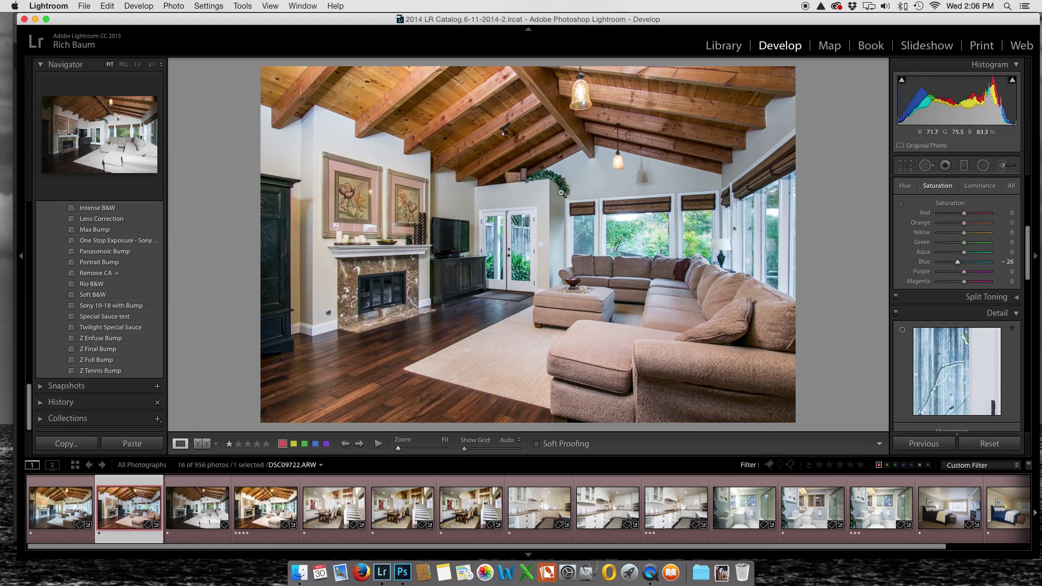
Step: Compare the adjusted DSC09719.ARW and DSC09722.ARW by switching back and forth between them
{"action": "key", "text": "Left"}
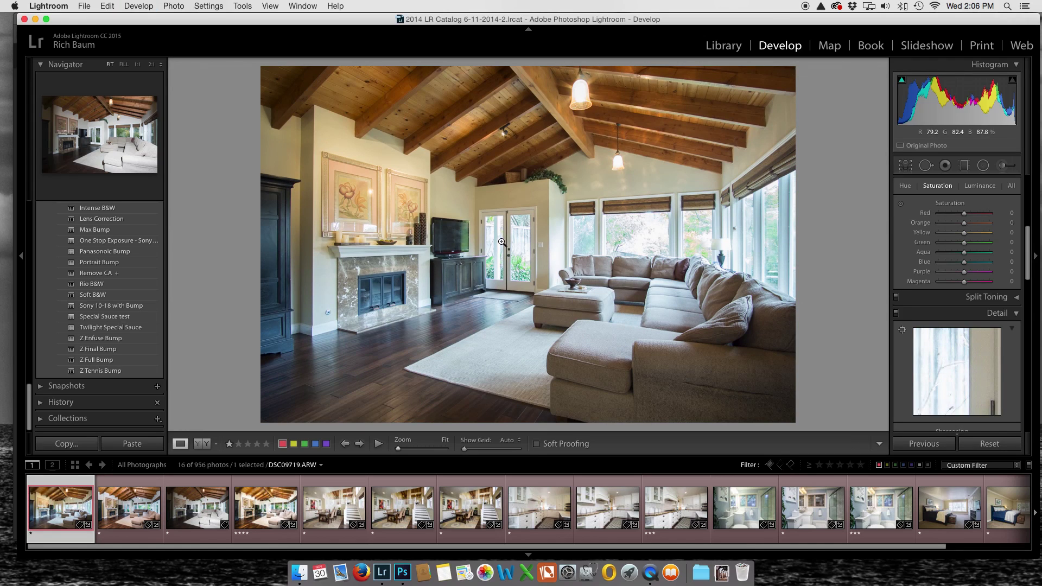
{"action": "key", "text": "Right"}
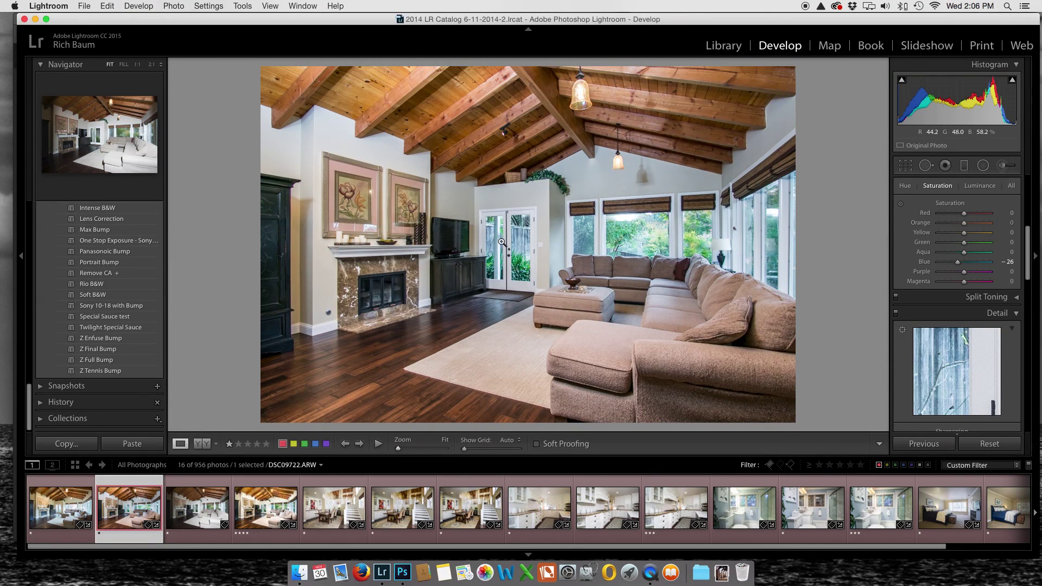
{"action": "key", "text": "Left"}
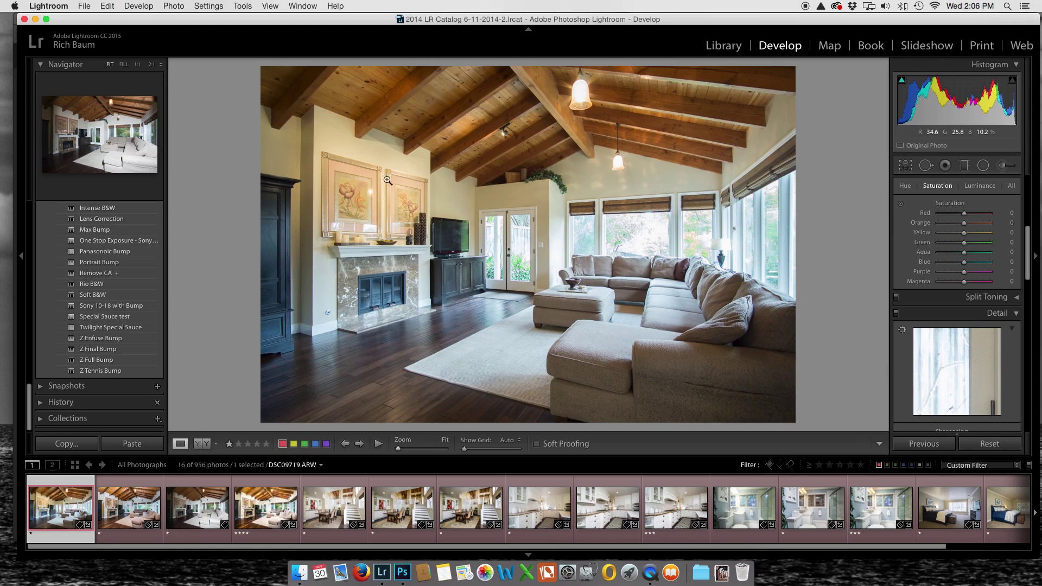
{"action": "key", "text": "Right"}
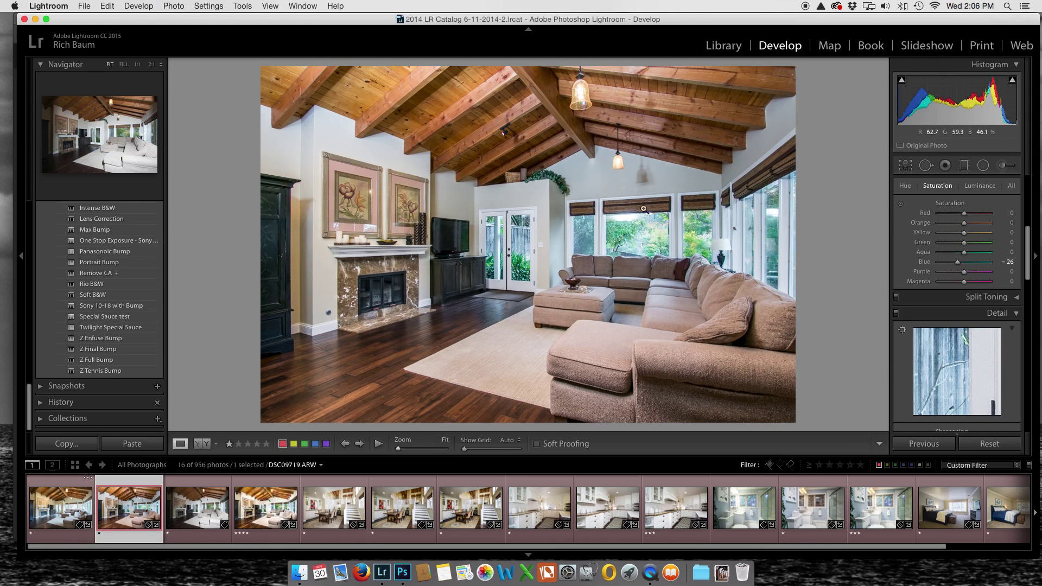
{"action": "key", "text": "Left"}
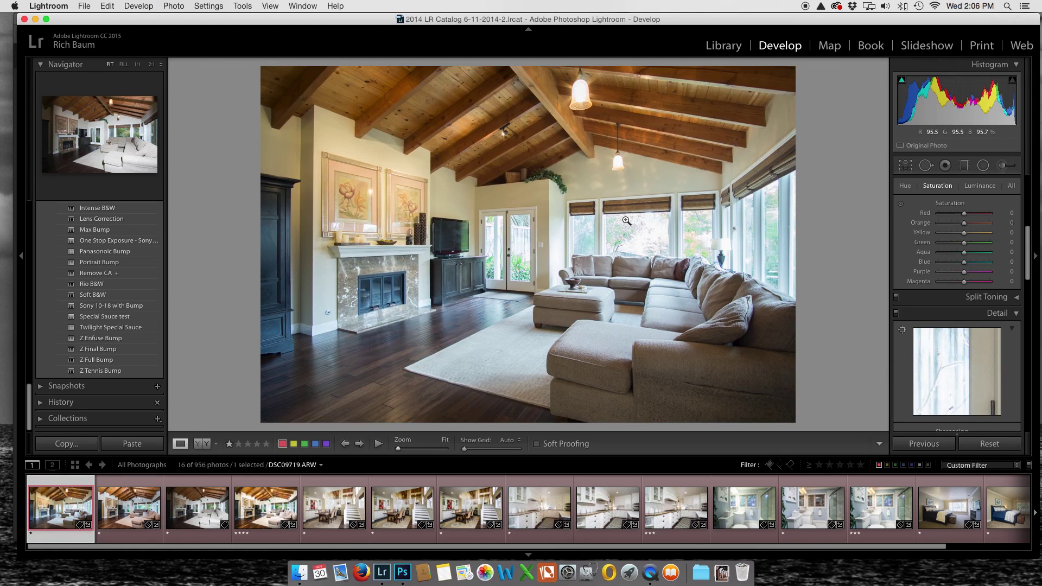
Step: Apply the Z Full Bump preset to DSC09726.ARW and set its Exposure to +0.35
{"action": "key", "text": "Right"}
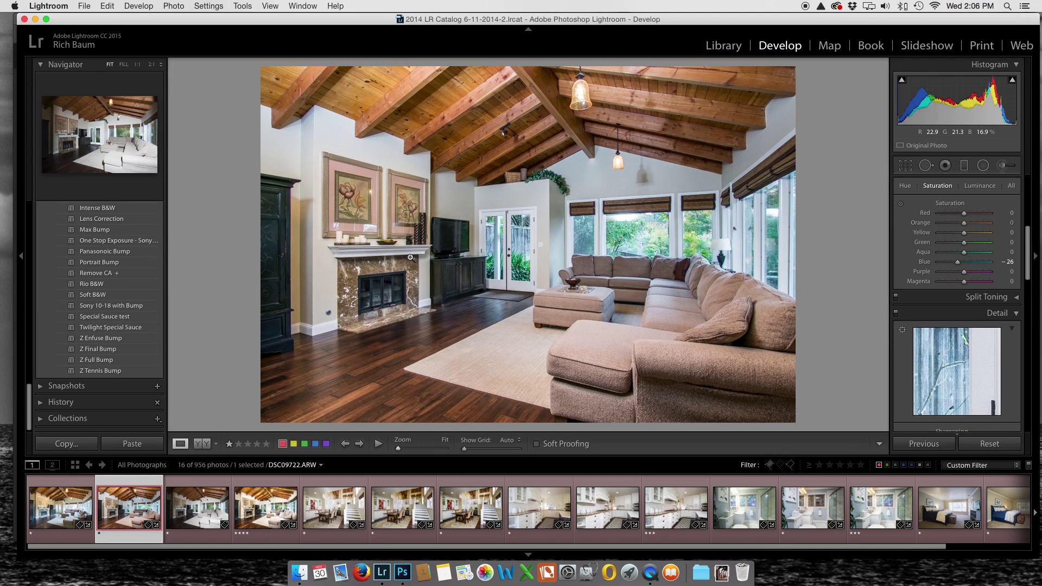
{"action": "key", "text": "Right"}
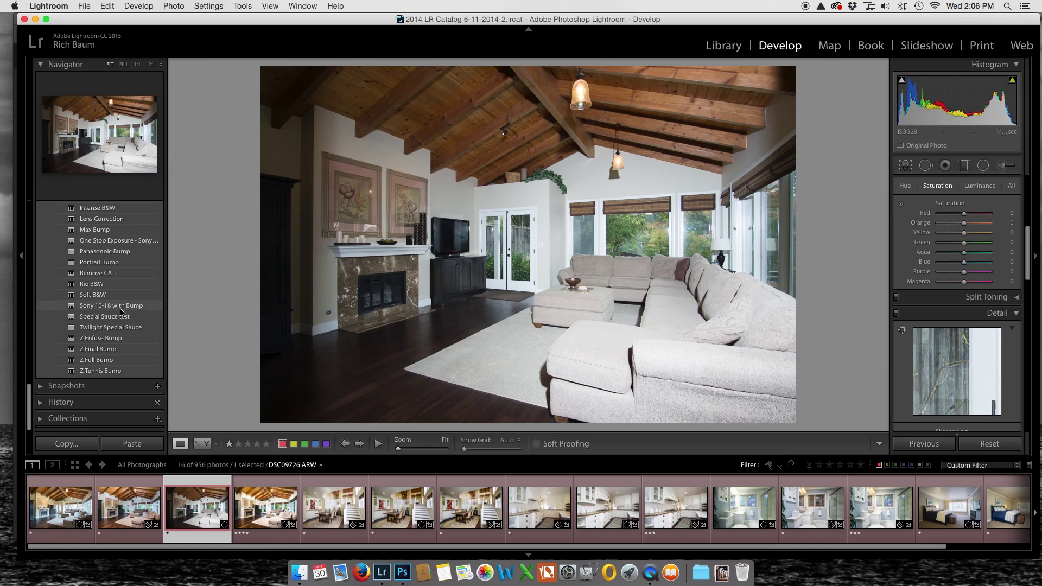
{"action": "left_click", "coordinate": [103, 361]}
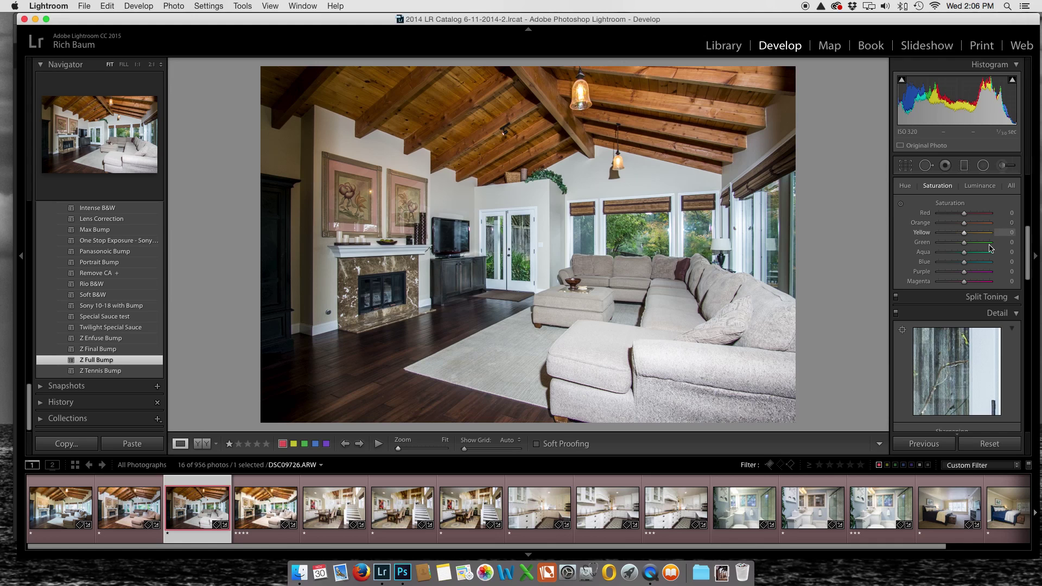
{"action": "scroll", "coordinate": [988, 250], "scroll_direction": "up", "scroll_amount": 5}
{"action": "left_click_drag", "start_coordinate": [960, 270], "coordinate": [961, 273]}
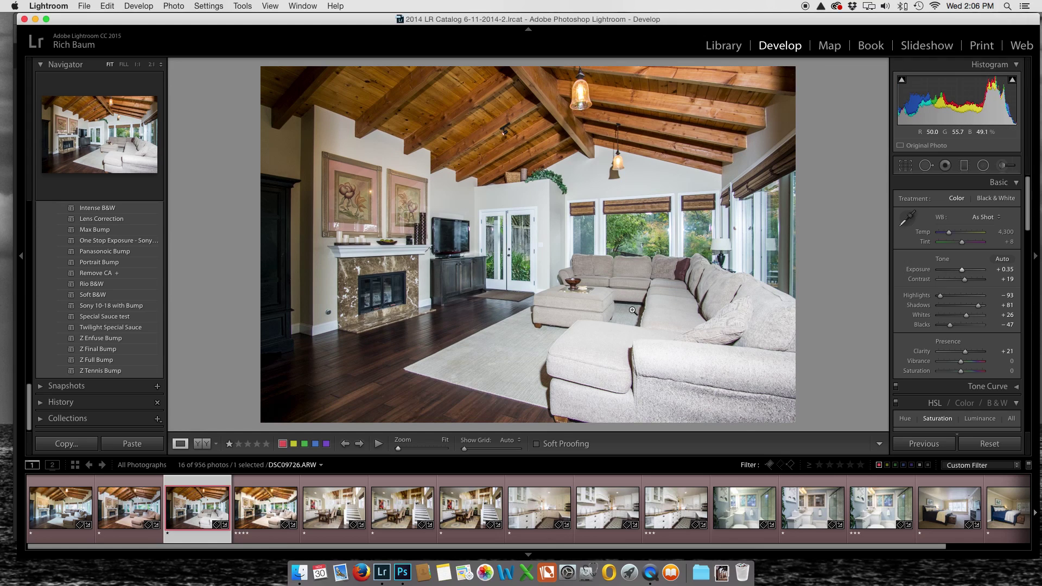
Step: Select DSC09719.ARW, DSC09722.ARW and DSC09726.ARW together and open them as layers in Photoshop
{"action": "left_click", "coordinate": [118, 502], "text": "shift"}
{"action": "left_click", "coordinate": [83, 493], "text": "shift"}
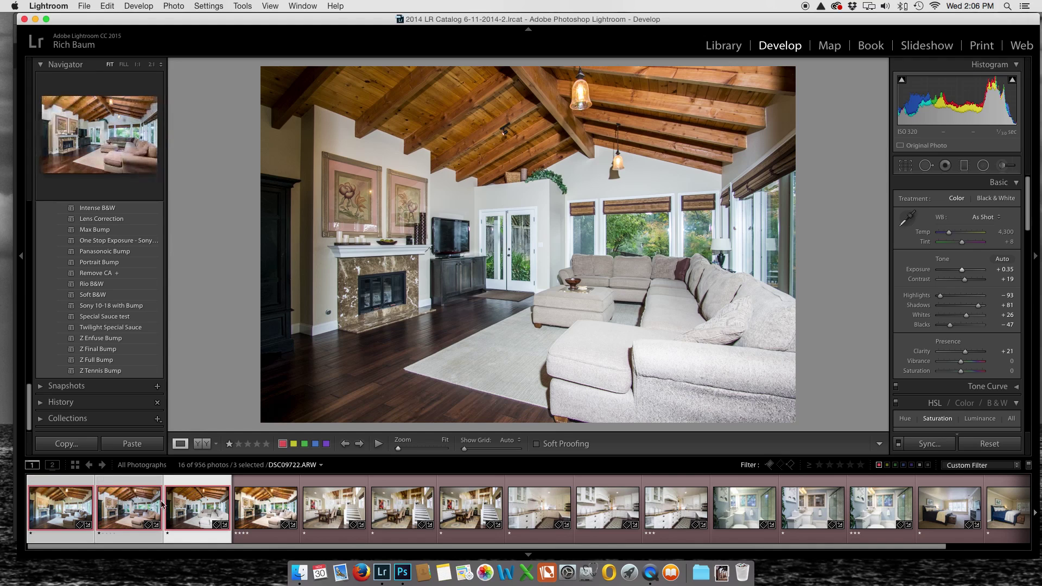
{"action": "right_click", "coordinate": [494, 271]}
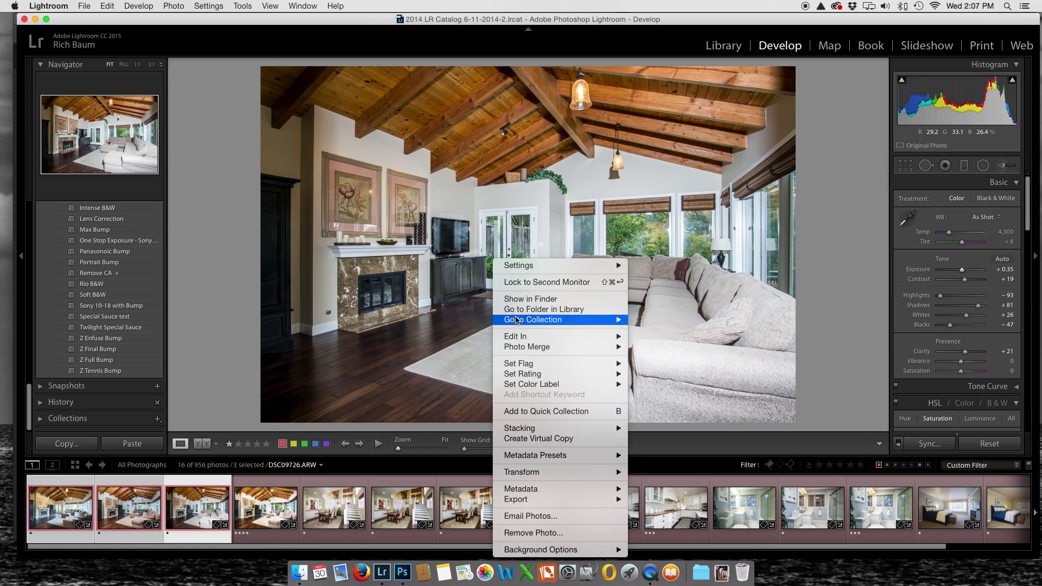
{"action": "mouse_move", "coordinate": [531, 339]}
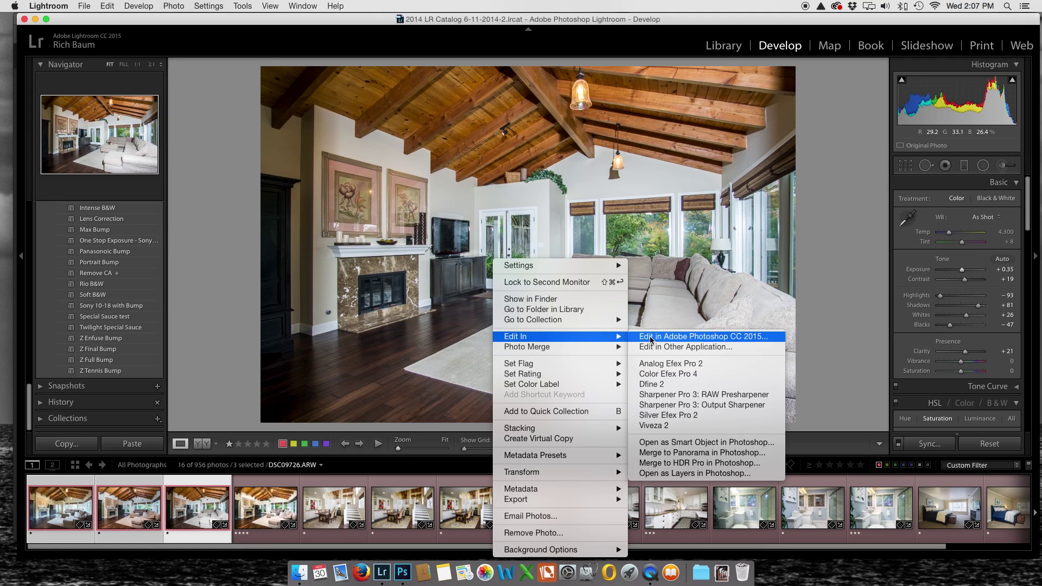
{"action": "left_click", "coordinate": [665, 475]}
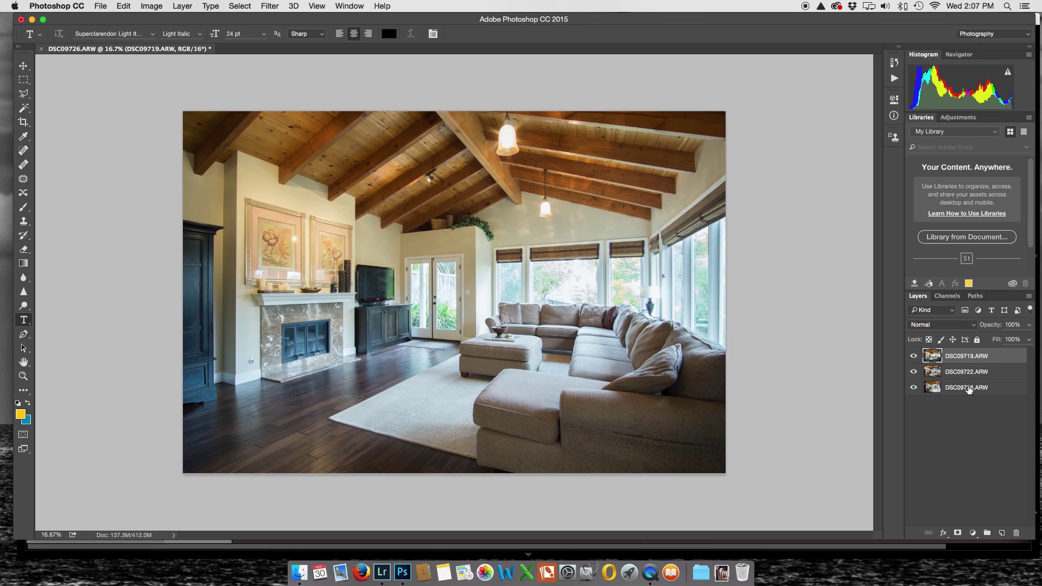
Step: Move the DSC09726.ARW layer to the top of the stack, hide it, and make DSC09719.ARW the active layer
{"action": "left_click_drag", "start_coordinate": [957, 391], "coordinate": [948, 352]}
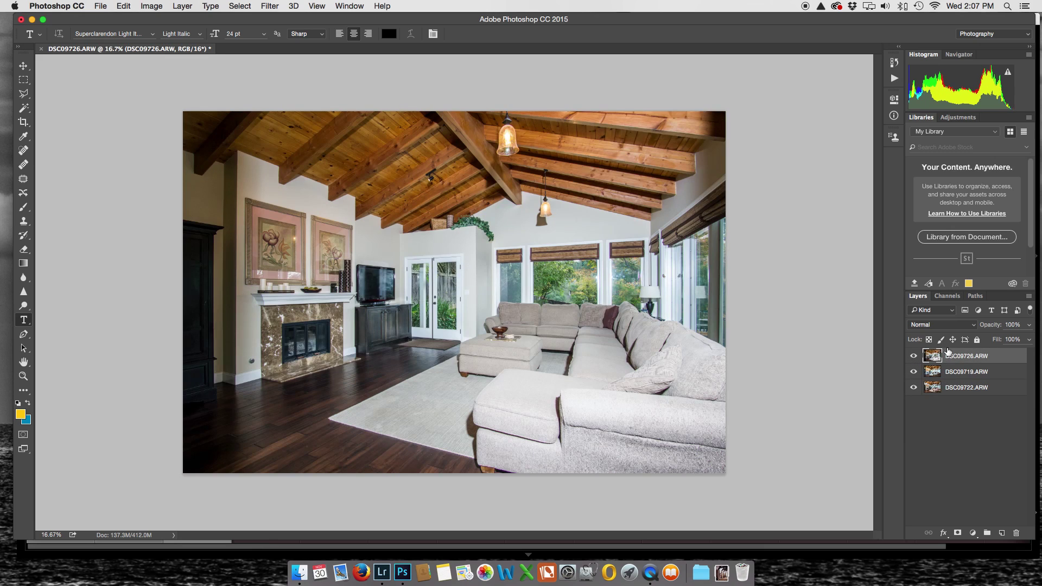
{"action": "left_click", "coordinate": [913, 357]}
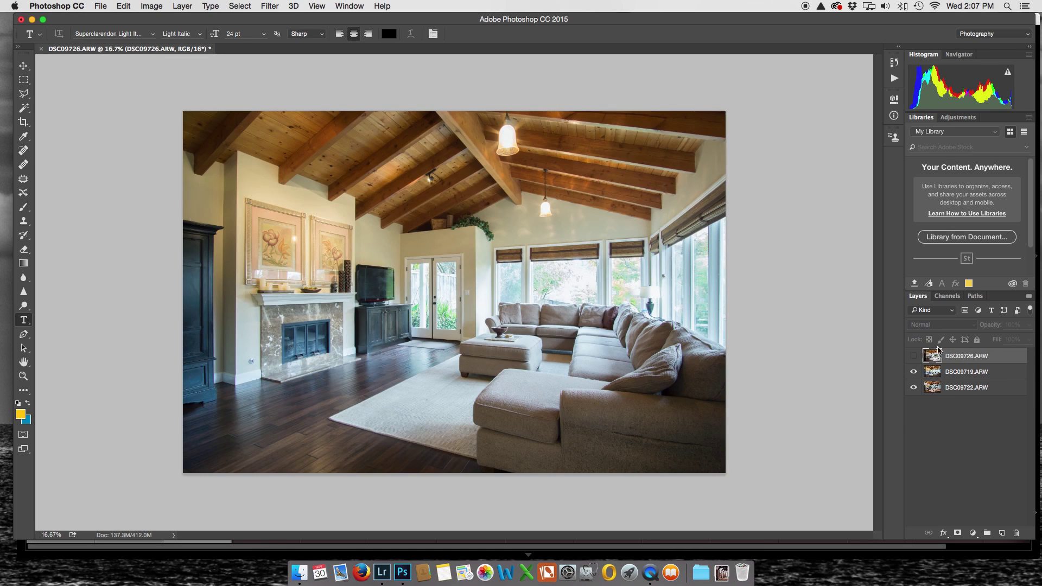
{"action": "left_click", "coordinate": [964, 372]}
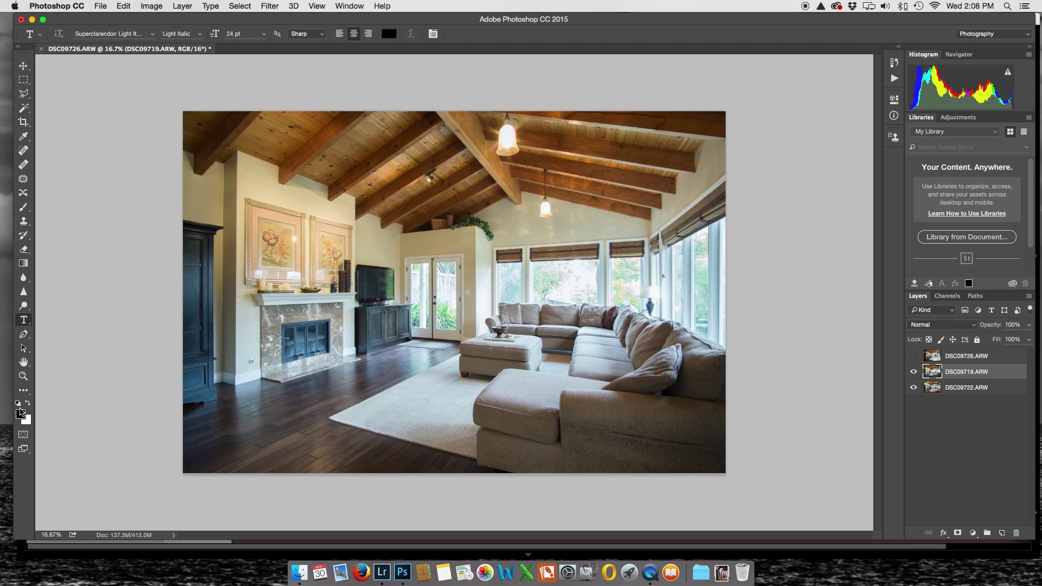
Step: Set up a soft Brush with white as the foreground colour, 0% hardness and 6% flow
{"action": "left_click", "coordinate": [29, 404]}
{"action": "left_click", "coordinate": [23, 207]}
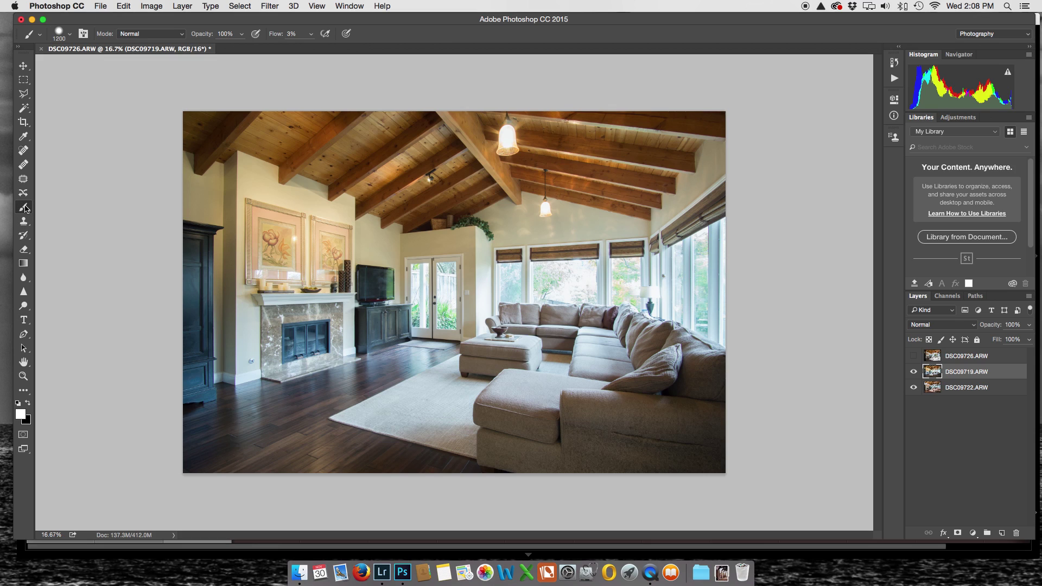
{"action": "right_click", "coordinate": [321, 250]}
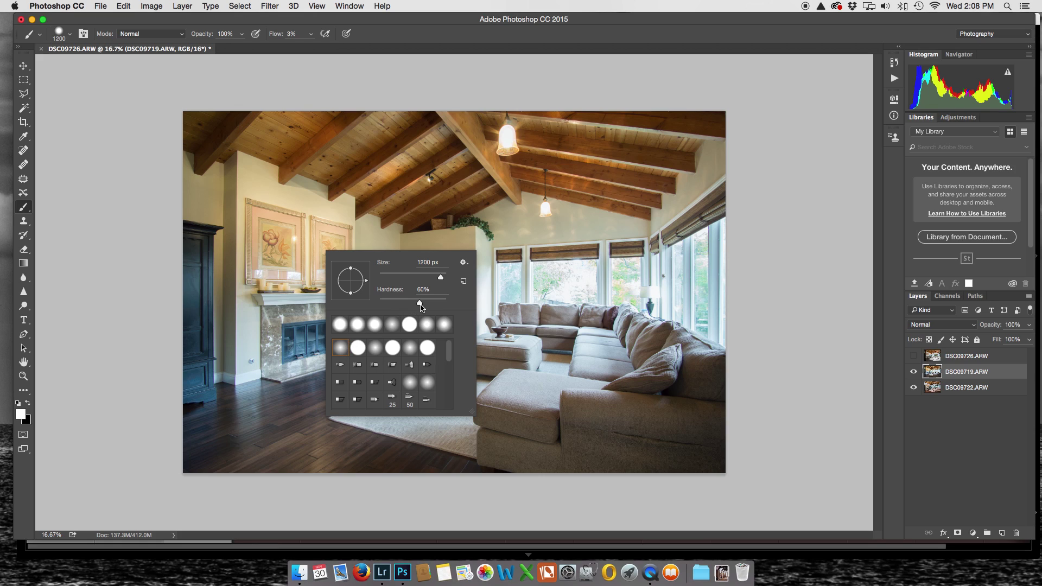
{"action": "left_click_drag", "start_coordinate": [420, 305], "coordinate": [422, 306]}
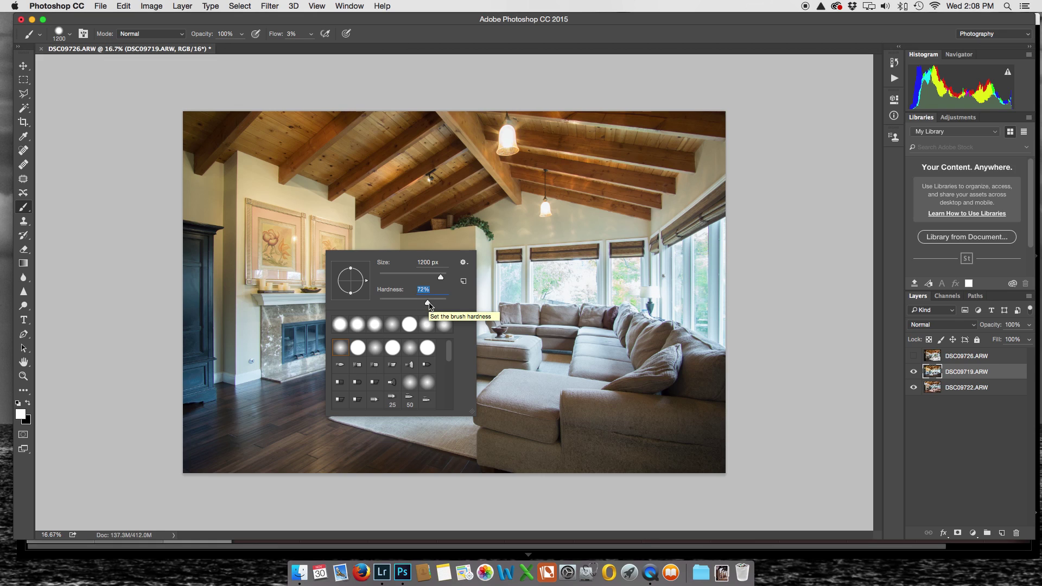
{"action": "left_click", "coordinate": [373, 348]}
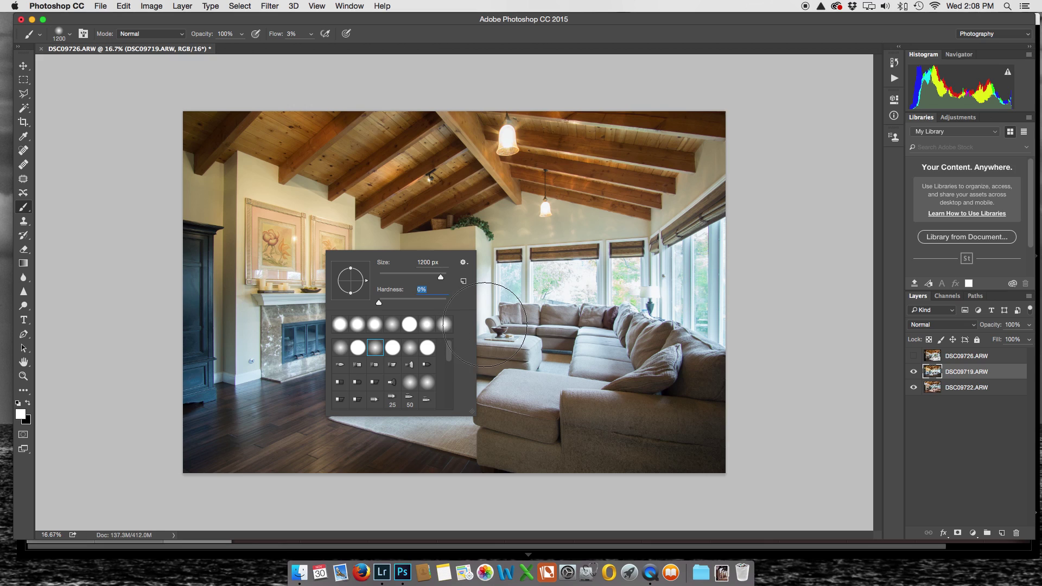
{"action": "key", "text": "Return"}
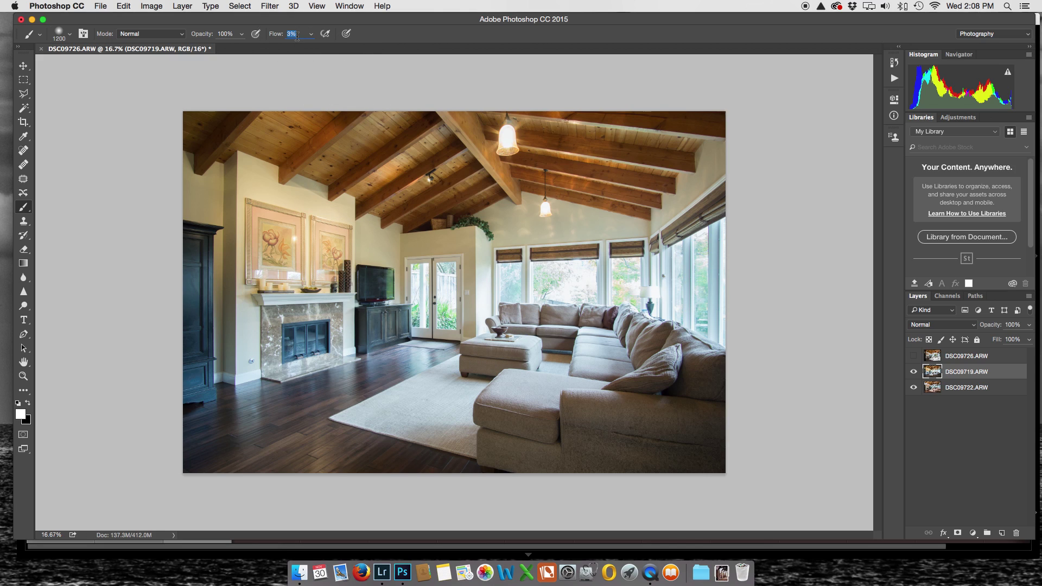
{"action": "type", "text": "6"}
Step: Add a black mask to DSC09719.ARW and paint it white over the ceiling and gable wall around the far pendant light
{"action": "left_click", "coordinate": [958, 535], "text": "alt"}
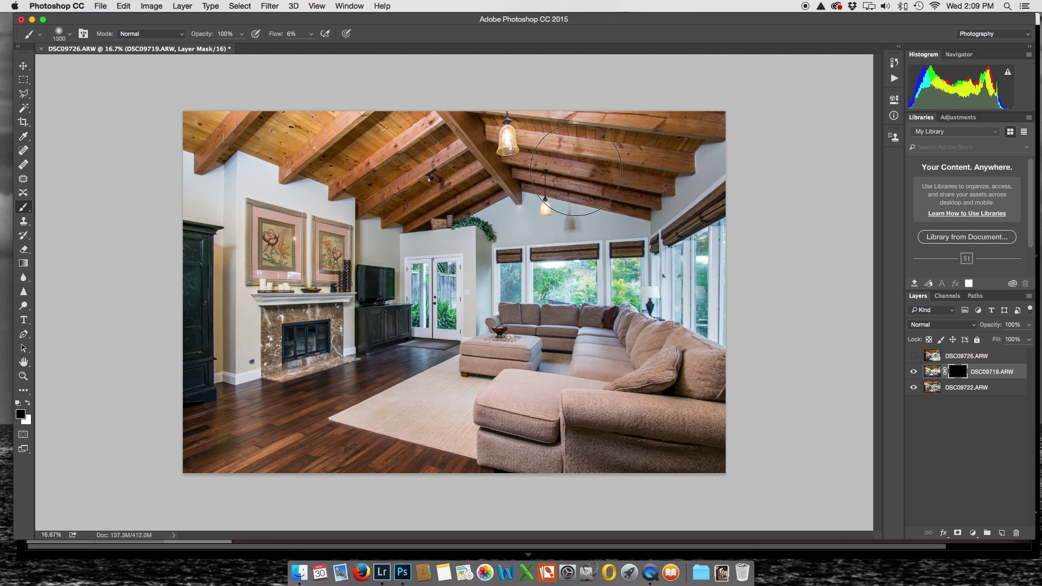
{"action": "key", "text": "bracketright"}
{"action": "key", "text": "bracketright"}
{"action": "key", "text": "bracketright"}
{"action": "key", "text": "x"}
{"action": "mouse_move", "coordinate": [599, 165]}
{"action": "left_mouse_down"}
{"action": "mouse_move", "coordinate": [648, 160]}
{"action": "mouse_move", "coordinate": [636, 159]}
{"action": "mouse_move", "coordinate": [608, 114]}
{"action": "mouse_move", "coordinate": [577, 127]}
{"action": "mouse_move", "coordinate": [619, 161]}
{"action": "mouse_move", "coordinate": [600, 168]}
{"action": "mouse_move", "coordinate": [615, 171]}
{"action": "mouse_move", "coordinate": [624, 196]}
{"action": "mouse_move", "coordinate": [605, 209]}
{"action": "mouse_move", "coordinate": [700, 268]}
{"action": "mouse_move", "coordinate": [623, 277]}
{"action": "mouse_move", "coordinate": [648, 248]}
{"action": "mouse_move", "coordinate": [619, 271]}
{"action": "mouse_move", "coordinate": [559, 277]}
{"action": "mouse_move", "coordinate": [667, 242]}
{"action": "mouse_move", "coordinate": [680, 213]}
{"action": "mouse_move", "coordinate": [650, 220]}
{"action": "mouse_move", "coordinate": [515, 179]}
{"action": "mouse_move", "coordinate": [521, 172]}
{"action": "mouse_move", "coordinate": [518, 187]}
{"action": "left_mouse_up"}
{"action": "key", "text": "bracketleft"}
{"action": "key", "text": "bracketleft"}
{"action": "key", "text": "bracketleft"}
{"action": "key", "text": "bracketleft"}
{"action": "key", "text": "bracketleft"}
{"action": "key", "text": "bracketleft"}
{"action": "mouse_move", "coordinate": [628, 213]}
{"action": "left_mouse_down"}
{"action": "mouse_move", "coordinate": [644, 203]}
{"action": "mouse_move", "coordinate": [535, 196]}
{"action": "mouse_move", "coordinate": [584, 211]}
{"action": "mouse_move", "coordinate": [637, 200]}
{"action": "mouse_move", "coordinate": [549, 187]}
{"action": "mouse_move", "coordinate": [529, 202]}
{"action": "mouse_move", "coordinate": [550, 185]}
{"action": "left_mouse_up"}
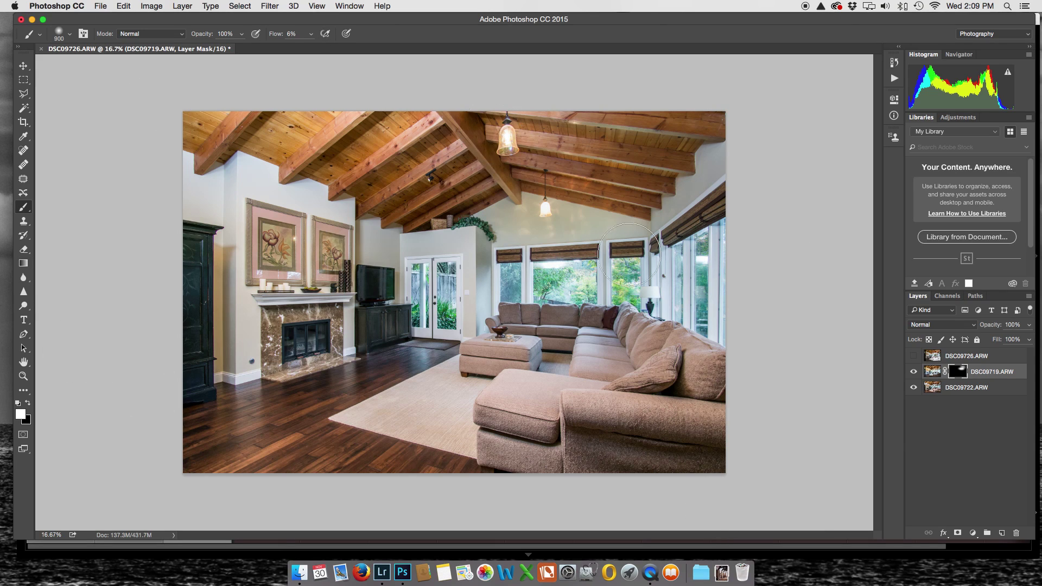
Step: Set the DSC09719.ARW layer to Luminosity and paint its mask white across the ceiling with a 1500 px brush
{"action": "left_click", "coordinate": [974, 328]}
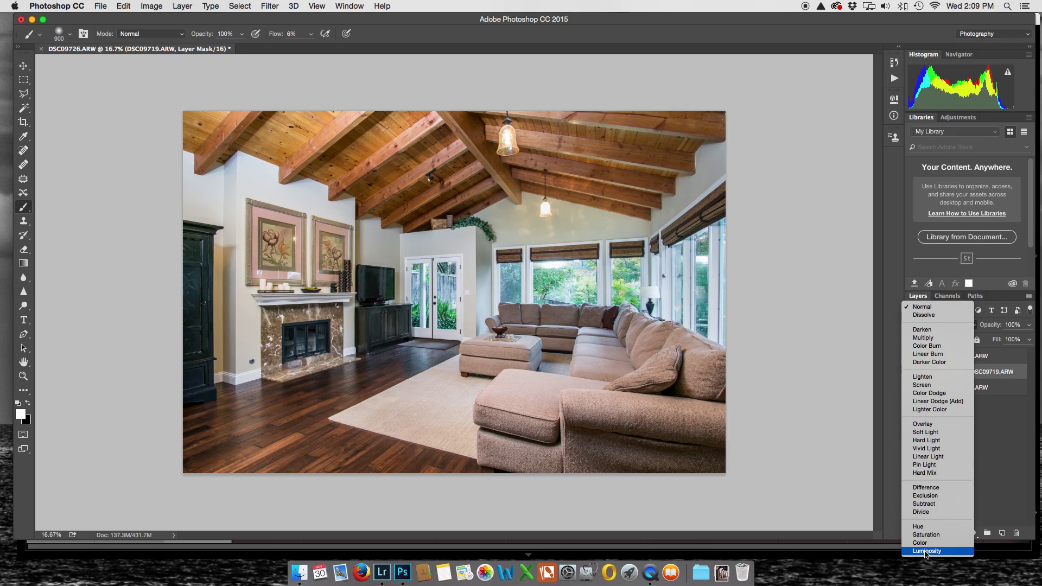
{"action": "left_click", "coordinate": [927, 551]}
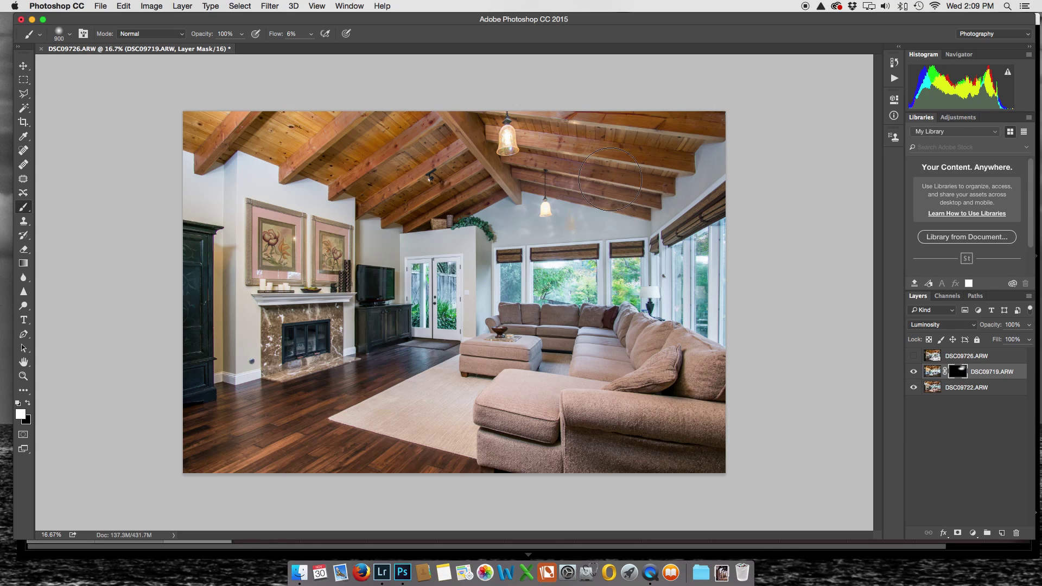
{"action": "key", "text": "bracketright"}
{"action": "key", "text": "bracketright"}
{"action": "key", "text": "bracketright"}
{"action": "key", "text": "bracketright"}
{"action": "key", "text": "bracketright"}
{"action": "key", "text": "bracketright"}
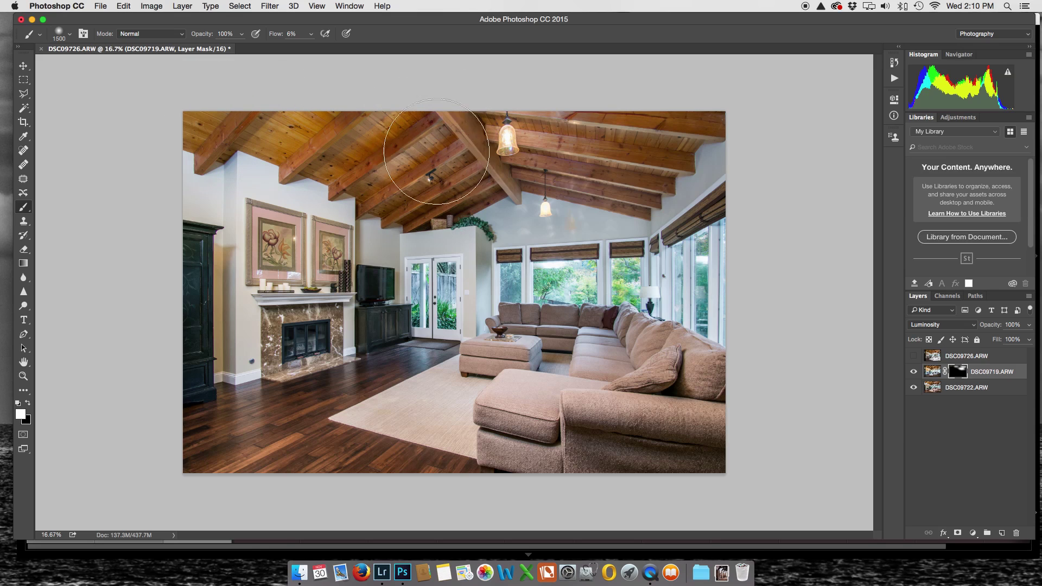
{"action": "mouse_move", "coordinate": [400, 140]}
{"action": "left_mouse_down"}
{"action": "mouse_move", "coordinate": [228, 142]}
{"action": "mouse_move", "coordinate": [304, 157]}
{"action": "mouse_move", "coordinate": [429, 260]}
{"action": "mouse_move", "coordinate": [497, 232]}
{"action": "left_mouse_up"}
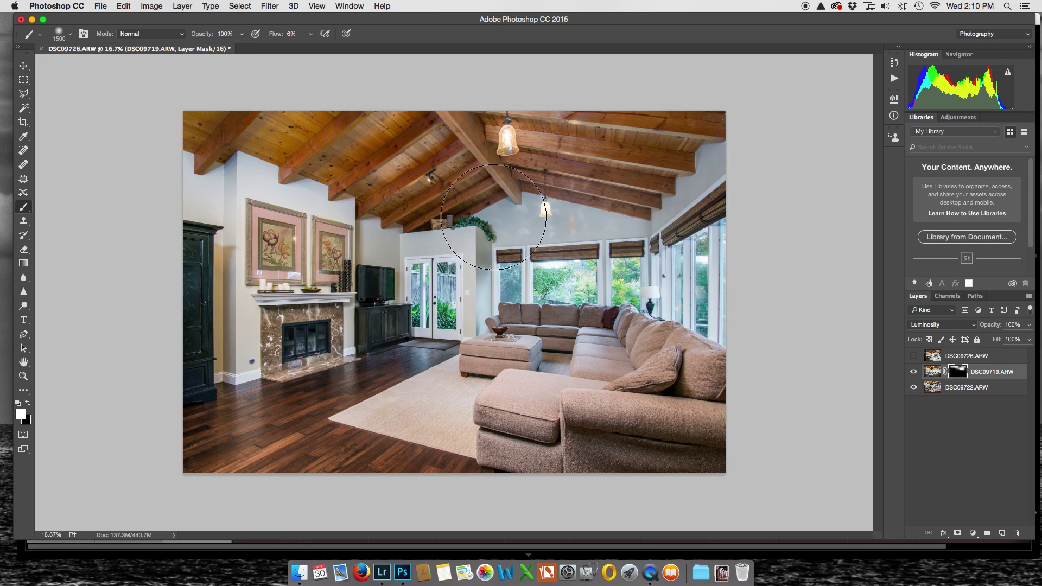
Step: Paint the DSC09719.ARW mask over the fireplace wall with an 800 px brush, and set the layer's blend mode to Normal
{"action": "key", "text": "bracketleft"}
{"action": "key", "text": "bracketleft"}
{"action": "key", "text": "bracketleft"}
{"action": "key", "text": "bracketleft"}
{"action": "key", "text": "bracketleft"}
{"action": "key", "text": "bracketleft"}
{"action": "key", "text": "bracketleft"}
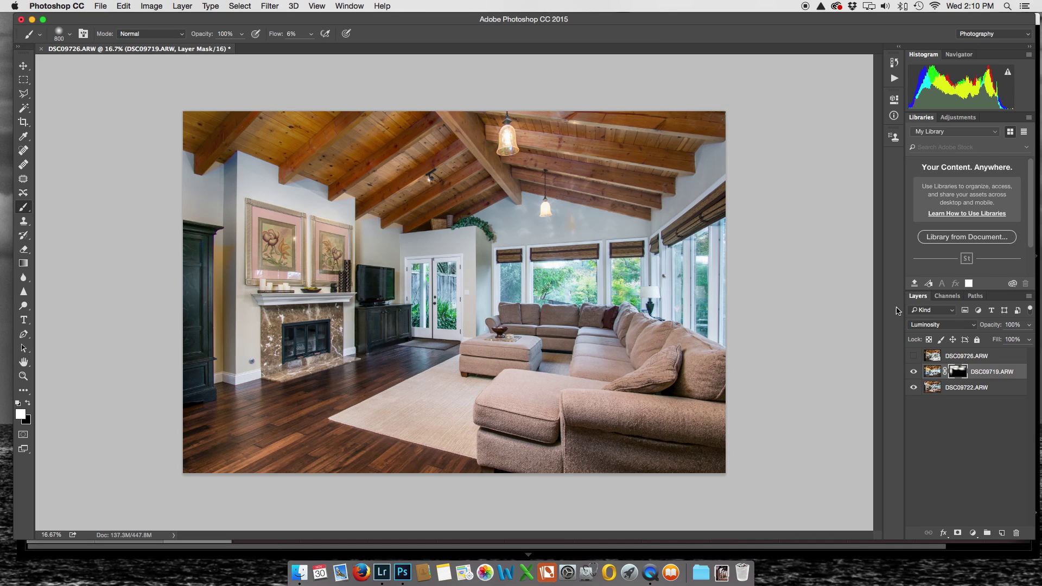
{"action": "left_click", "coordinate": [976, 328]}
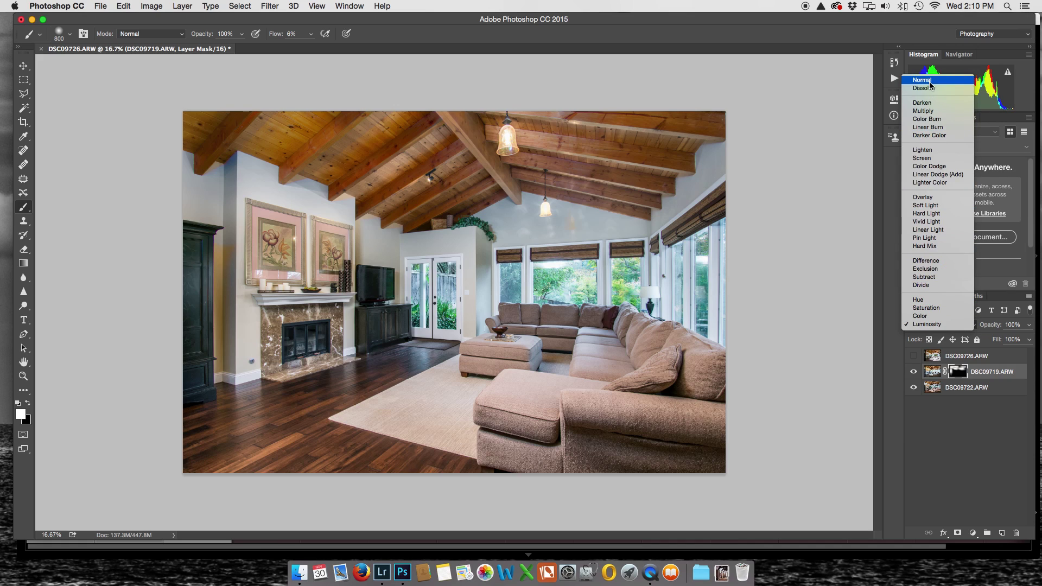
{"action": "left_click", "coordinate": [930, 81]}
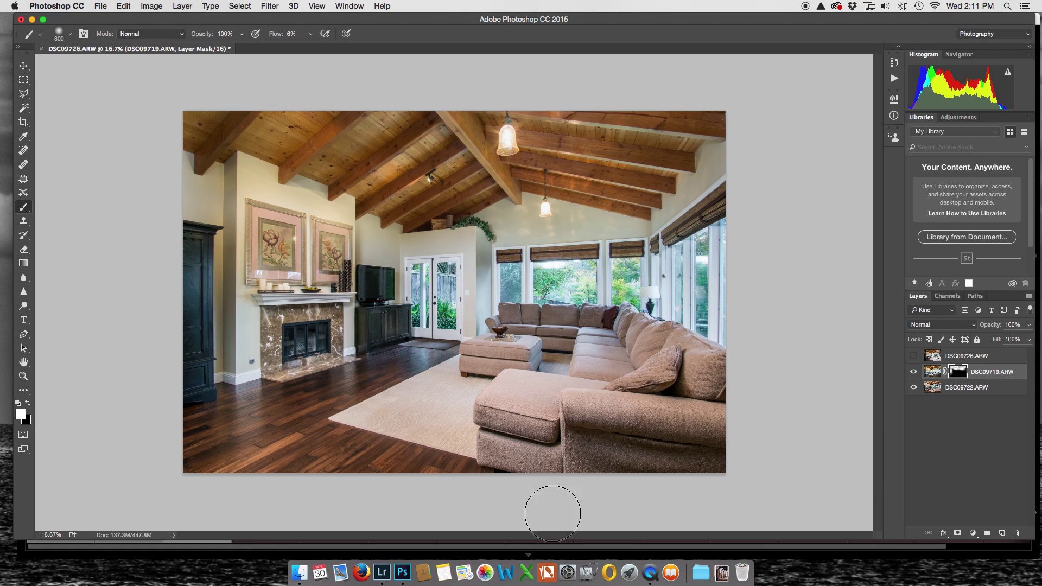
Step: Paint the DSC09719.ARW mask white over the front of the sofa, the floor and the cabinet at the fireplace side with a 1400 px brush
{"action": "key", "text": "bracketright"}
{"action": "key", "text": "bracketright"}
{"action": "key", "text": "bracketright"}
{"action": "key", "text": "bracketright"}
{"action": "key", "text": "bracketright"}
{"action": "key", "text": "bracketright"}
{"action": "mouse_move", "coordinate": [568, 464]}
{"action": "left_mouse_down"}
{"action": "mouse_move", "coordinate": [570, 476]}
{"action": "mouse_move", "coordinate": [582, 465]}
{"action": "mouse_move", "coordinate": [547, 454]}
{"action": "mouse_move", "coordinate": [656, 452]}
{"action": "mouse_move", "coordinate": [633, 419]}
{"action": "mouse_move", "coordinate": [722, 383]}
{"action": "mouse_move", "coordinate": [675, 430]}
{"action": "mouse_move", "coordinate": [571, 495]}
{"action": "left_mouse_up"}
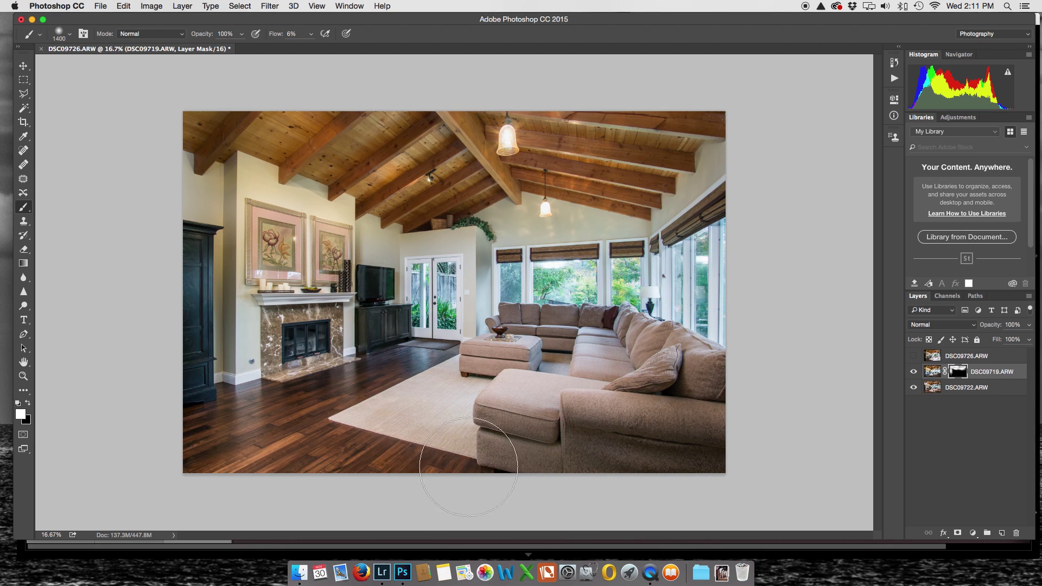
{"action": "mouse_move", "coordinate": [166, 370]}
{"action": "left_mouse_down"}
{"action": "mouse_move", "coordinate": [151, 274]}
{"action": "mouse_move", "coordinate": [158, 309]}
{"action": "mouse_move", "coordinate": [221, 407]}
{"action": "mouse_move", "coordinate": [388, 369]}
{"action": "mouse_move", "coordinate": [374, 359]}
{"action": "mouse_move", "coordinate": [398, 371]}
{"action": "mouse_move", "coordinate": [408, 396]}
{"action": "mouse_move", "coordinate": [481, 375]}
{"action": "left_mouse_up"}
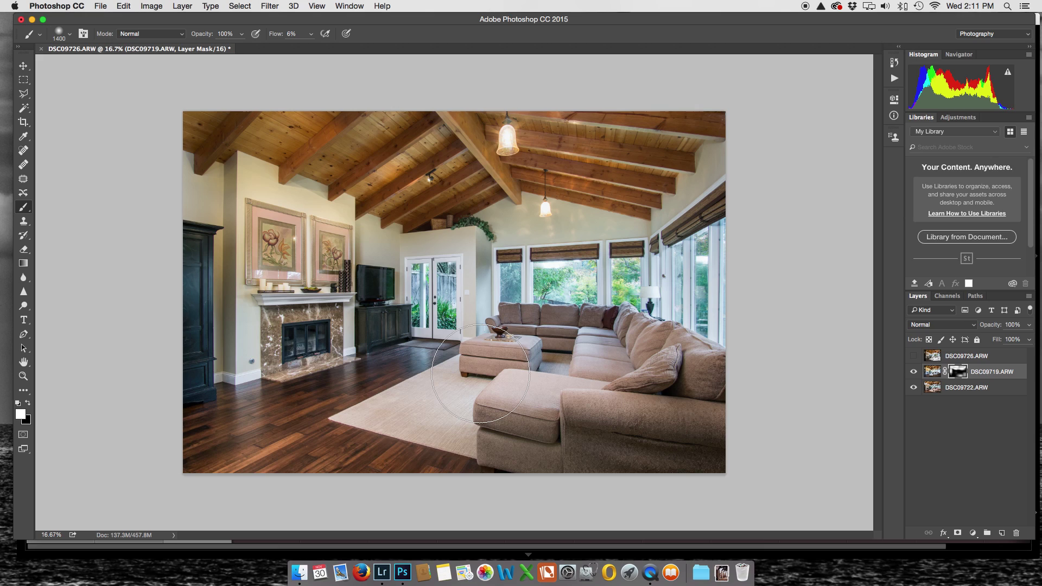
Step: Try painting the DSC09719.ARW mask around the television with a 500 px brush, and undo the stroke
{"action": "key", "text": "super+equal"}
{"action": "key", "text": "super+equal"}
{"action": "left_click_drag", "start_coordinate": [547, 337], "coordinate": [414, 270]}
{"action": "key", "text": "bracketleft"}
{"action": "key", "text": "bracketleft"}
{"action": "key", "text": "bracketleft"}
{"action": "key", "text": "bracketleft"}
{"action": "key", "text": "bracketleft"}
{"action": "key", "text": "bracketleft"}
{"action": "key", "text": "bracketleft"}
{"action": "key", "text": "bracketleft"}
{"action": "key", "text": "bracketleft"}
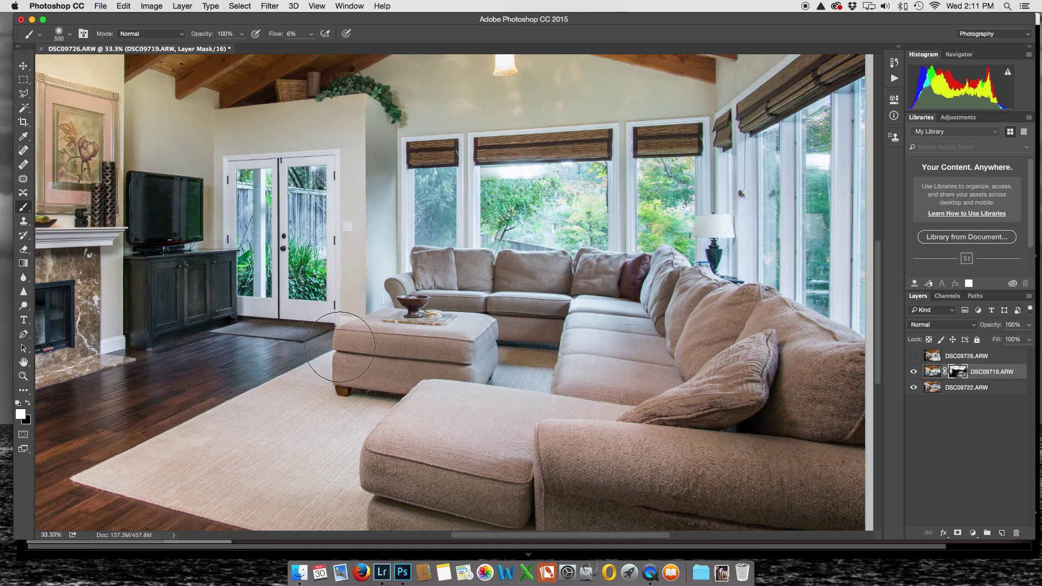
{"action": "mouse_move", "coordinate": [149, 224]}
{"action": "left_mouse_down"}
{"action": "mouse_move", "coordinate": [194, 208]}
{"action": "mouse_move", "coordinate": [193, 226]}
{"action": "mouse_move", "coordinate": [199, 204]}
{"action": "mouse_move", "coordinate": [185, 252]}
{"action": "mouse_move", "coordinate": [205, 178]}
{"action": "left_mouse_up"}
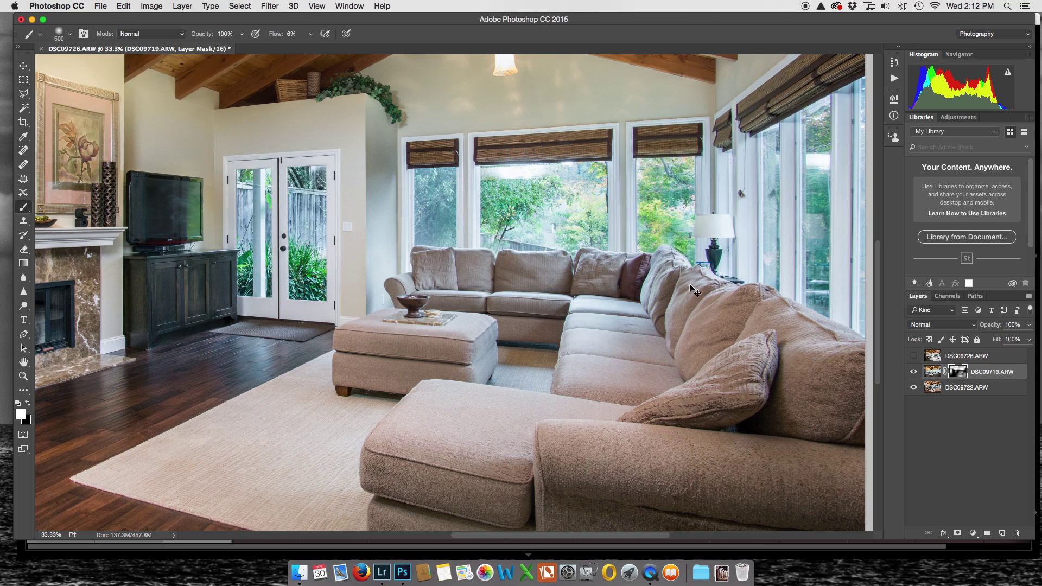
{"action": "key", "text": "super+z"}
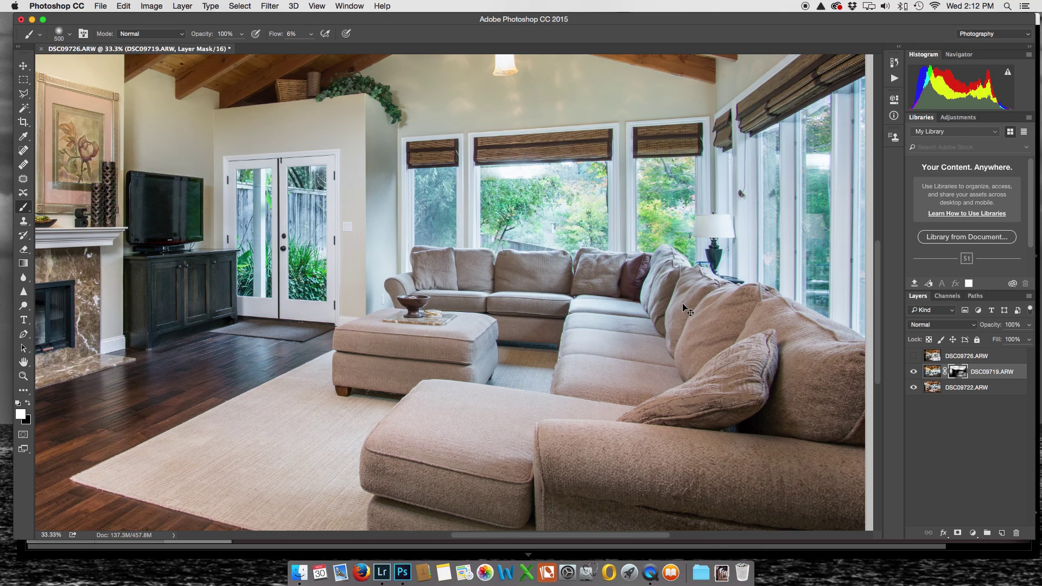
Step: Paint the DSC09719.ARW mask white along the narrow wall strip between the television and the French doors with a 150 px brush
{"action": "key", "text": "super+plus"}
{"action": "key", "text": "super+plus"}
{"action": "left_click_drag", "start_coordinate": [282, 279], "coordinate": [762, 368]}
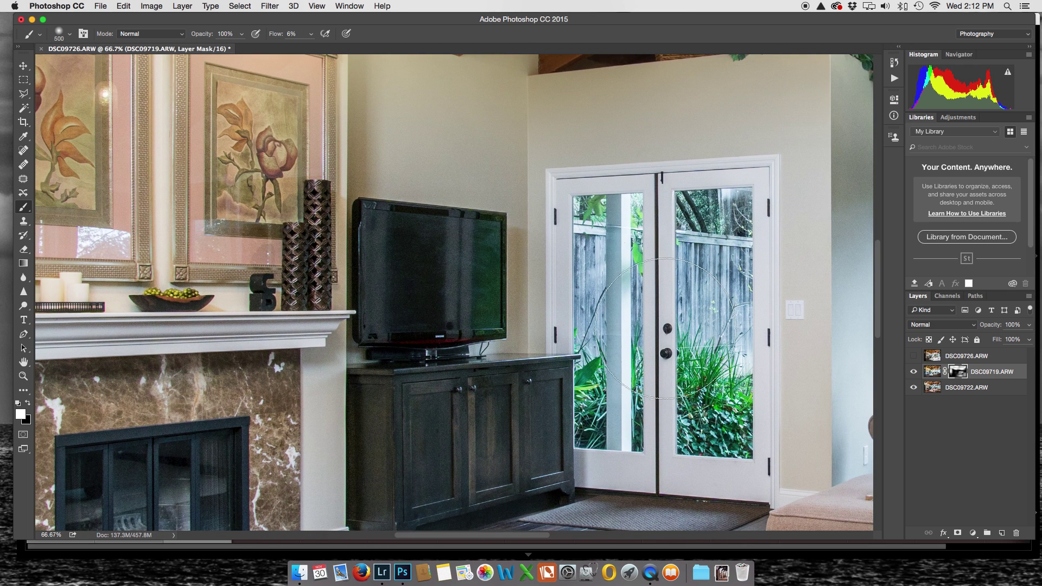
{"action": "key", "text": "bracketleft"}
{"action": "key", "text": "bracketleft"}
{"action": "key", "text": "bracketleft"}
{"action": "key", "text": "bracketleft"}
{"action": "key", "text": "bracketleft"}
{"action": "mouse_move", "coordinate": [516, 268]}
{"action": "left_mouse_down"}
{"action": "mouse_move", "coordinate": [526, 223]}
{"action": "mouse_move", "coordinate": [520, 267]}
{"action": "left_mouse_up"}
{"action": "mouse_move", "coordinate": [527, 215]}
{"action": "left_mouse_down"}
{"action": "mouse_move", "coordinate": [516, 312]}
{"action": "mouse_move", "coordinate": [532, 280]}
{"action": "left_mouse_up"}
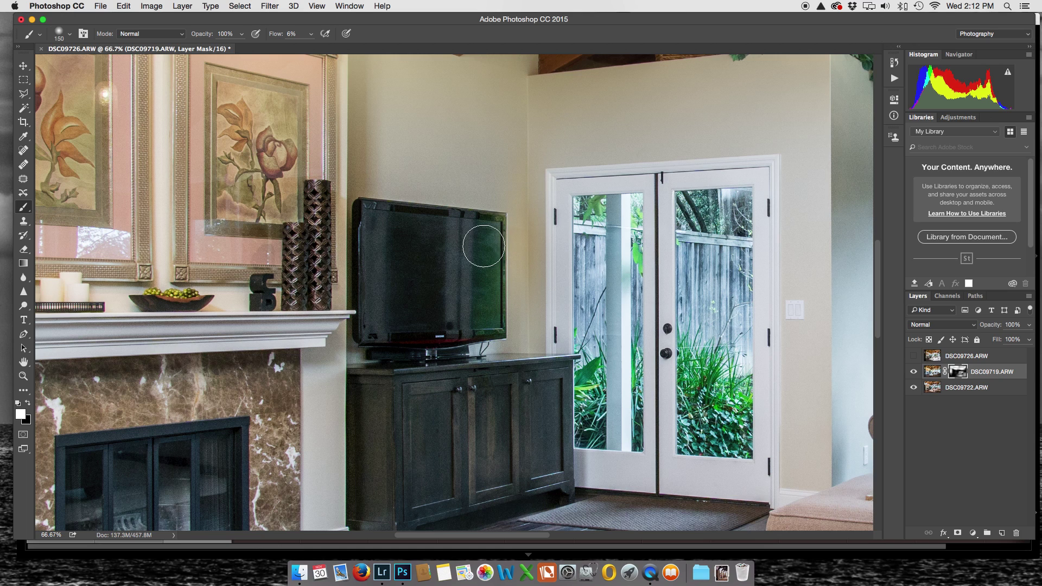
Step: Paint the DSC09719.ARW mask white over the wall above the French doors and television with a 400 px brush
{"action": "key", "text": "bracketright"}
{"action": "key", "text": "bracketright"}
{"action": "key", "text": "bracketright"}
{"action": "mouse_move", "coordinate": [581, 124]}
{"action": "left_mouse_down"}
{"action": "mouse_move", "coordinate": [698, 116]}
{"action": "mouse_move", "coordinate": [507, 191]}
{"action": "mouse_move", "coordinate": [496, 144]}
{"action": "mouse_move", "coordinate": [425, 107]}
{"action": "left_mouse_up"}
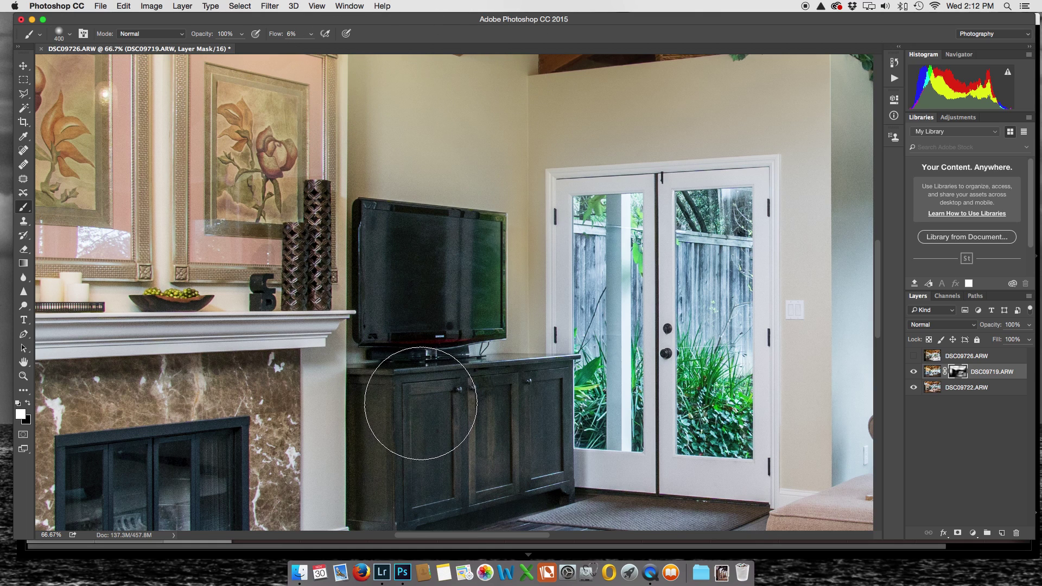
Step: Paint the DSC09719.ARW mask white along the marble surround just below the mantel with a 175 px brush
{"action": "key", "text": "x"}
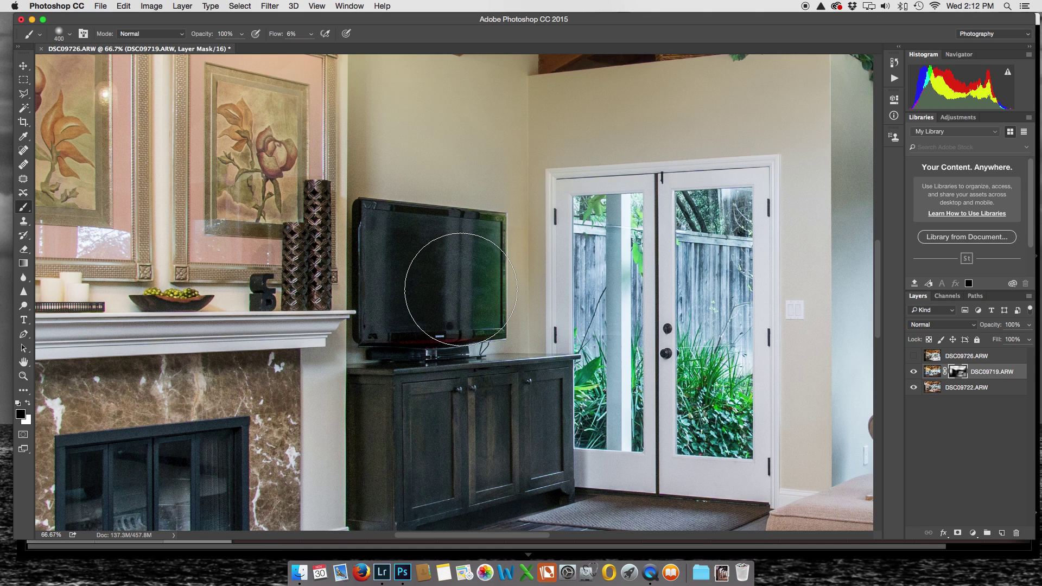
{"action": "key", "text": "bracketleft"}
{"action": "key", "text": "bracketleft"}
{"action": "key", "text": "bracketleft"}
{"action": "key", "text": "bracketleft"}
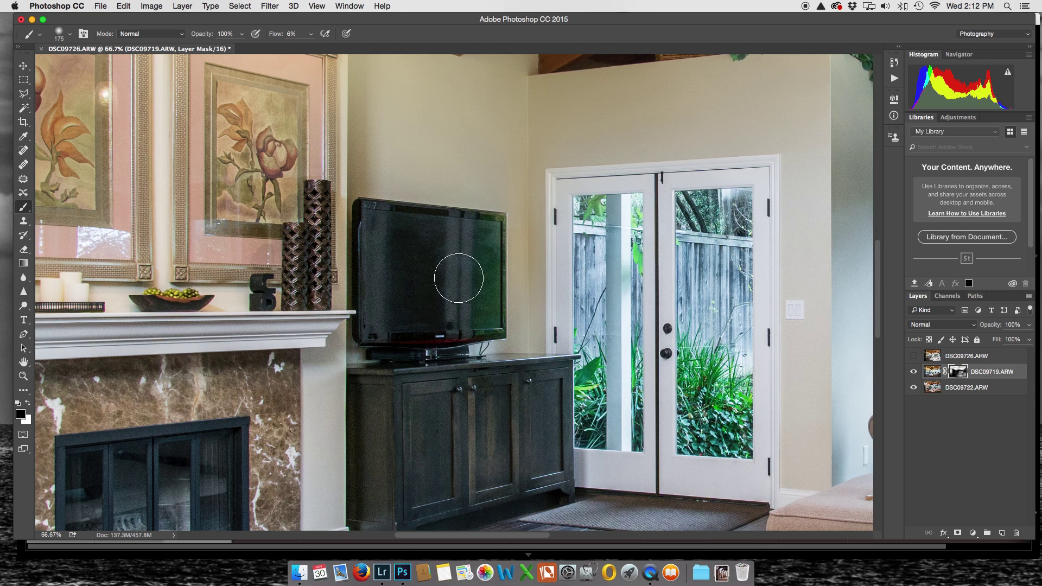
{"action": "key", "text": "x"}
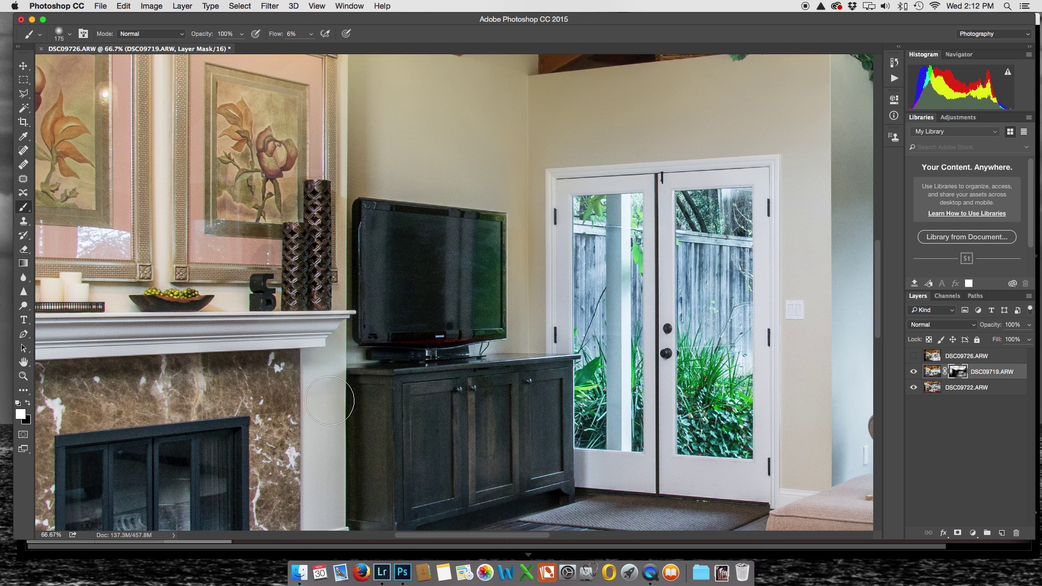
{"action": "left_click_drag", "start_coordinate": [289, 354], "coordinate": [62, 355]}
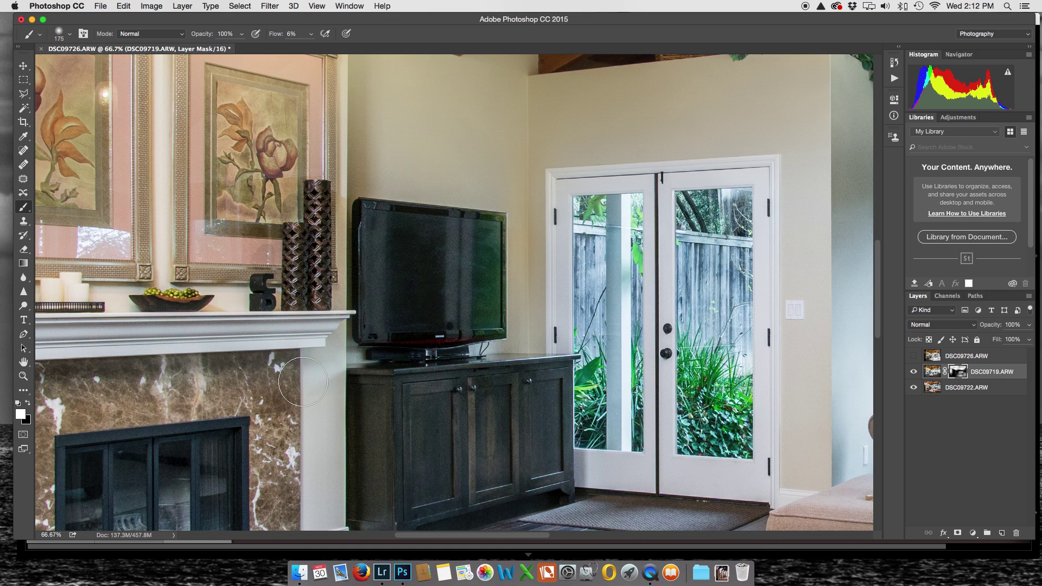
Step: Try painting the DSC09719.ARW mask black over the light reflections on the gable wall around the small pendant with a 400 px brush
{"action": "mouse_move", "coordinate": [168, 365]}
{"action": "left_mouse_down"}
{"action": "mouse_move", "coordinate": [350, 348]}
{"action": "mouse_move", "coordinate": [389, 334]}
{"action": "left_mouse_up"}
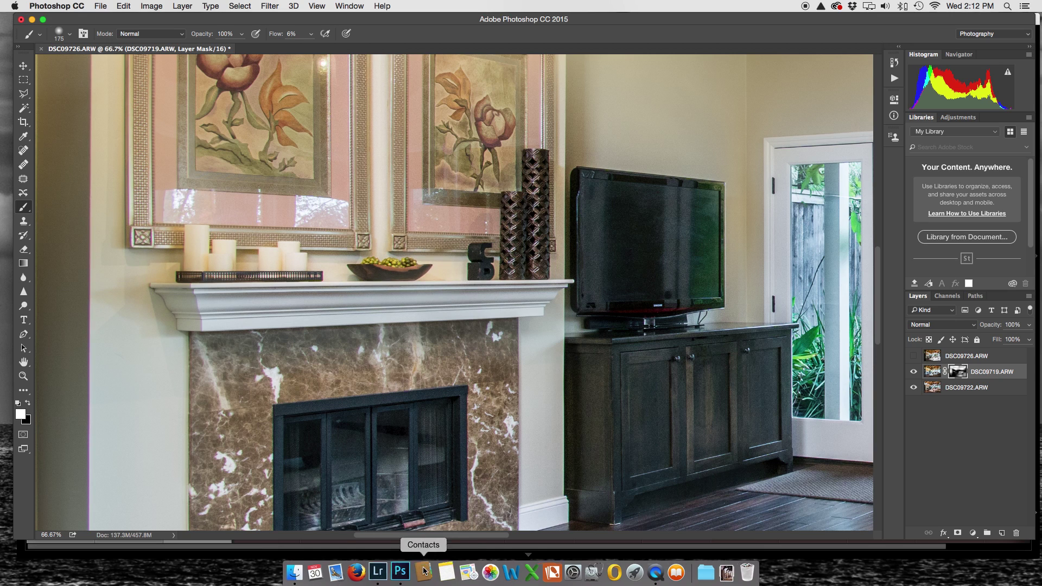
{"action": "scroll", "coordinate": [576, 386], "scroll_direction": "right", "scroll_amount": 10}
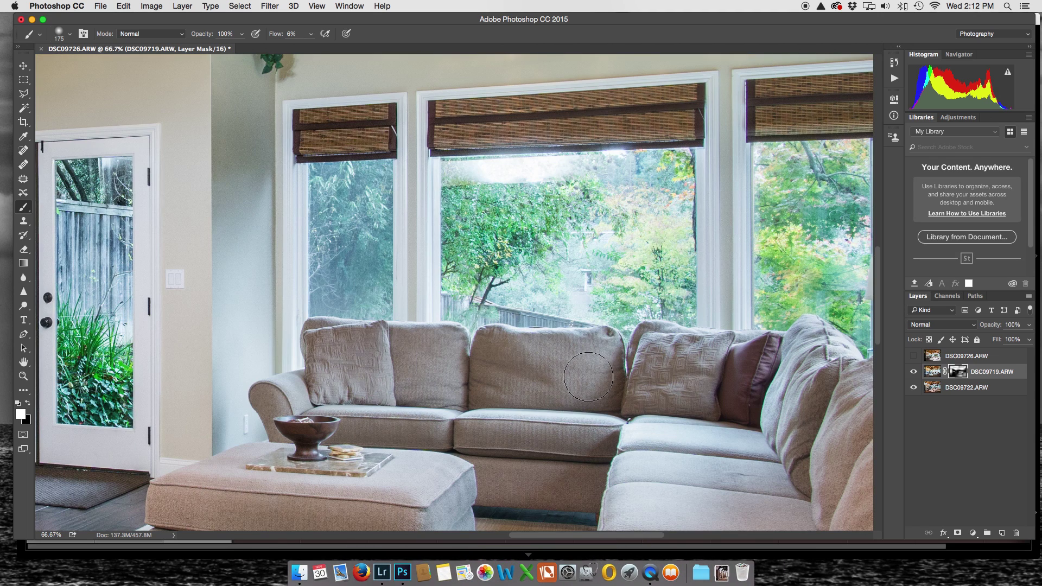
{"action": "left_click_drag", "start_coordinate": [594, 404], "coordinate": [337, 345]}
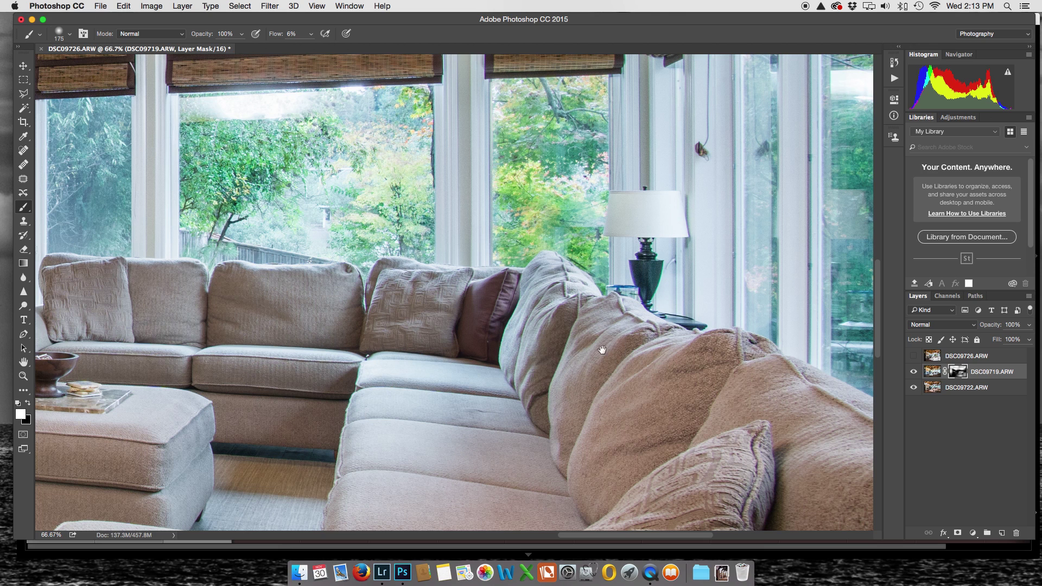
{"action": "left_click_drag", "start_coordinate": [603, 349], "coordinate": [557, 491]}
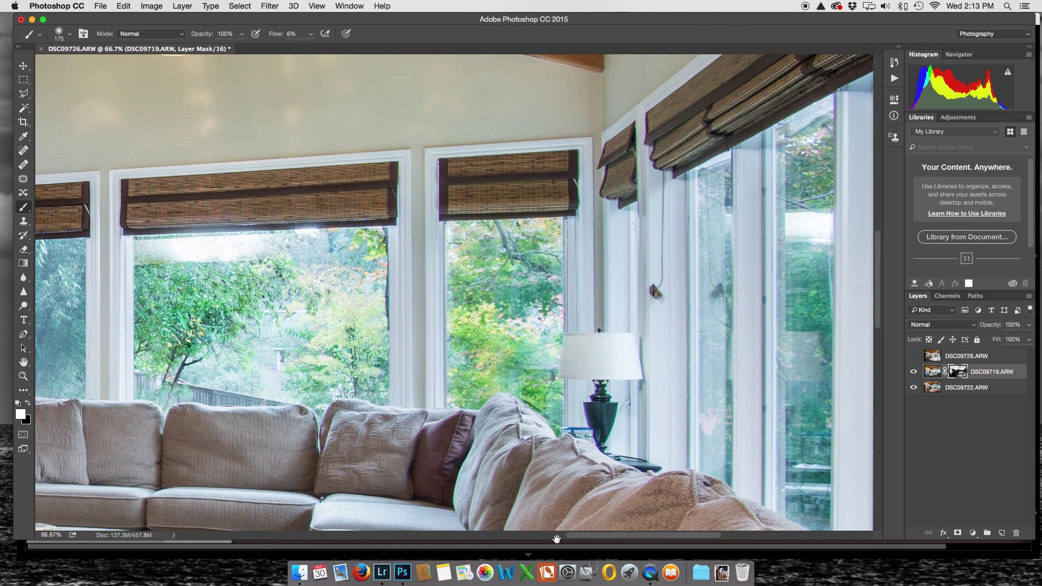
{"action": "scroll", "coordinate": [556, 539], "scroll_direction": "up", "scroll_amount": 5}
{"action": "scroll", "coordinate": [633, 401], "scroll_direction": "left", "scroll_amount": 8}
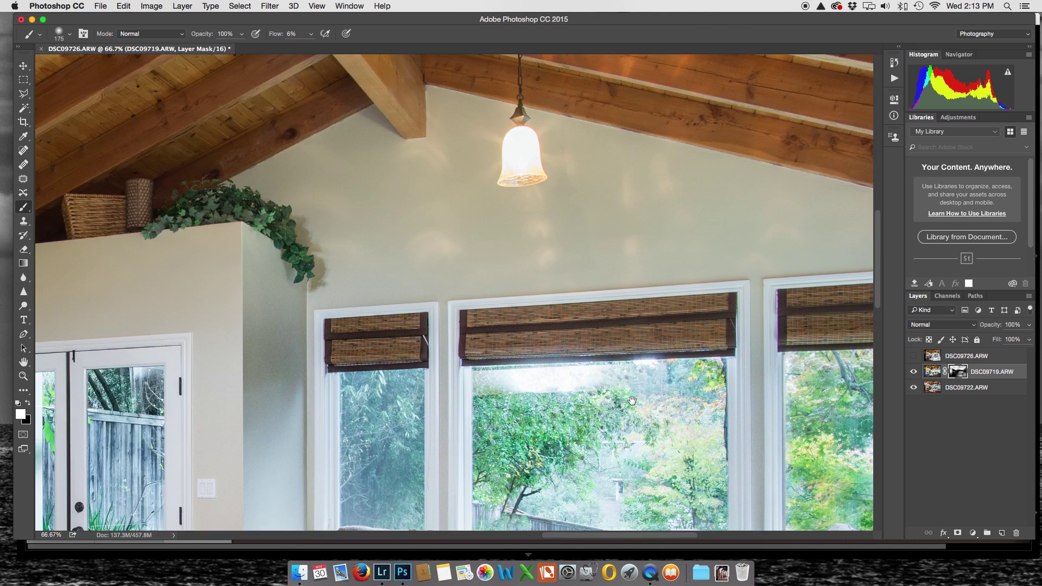
{"action": "scroll", "coordinate": [632, 400], "scroll_direction": "left", "scroll_amount": 3}
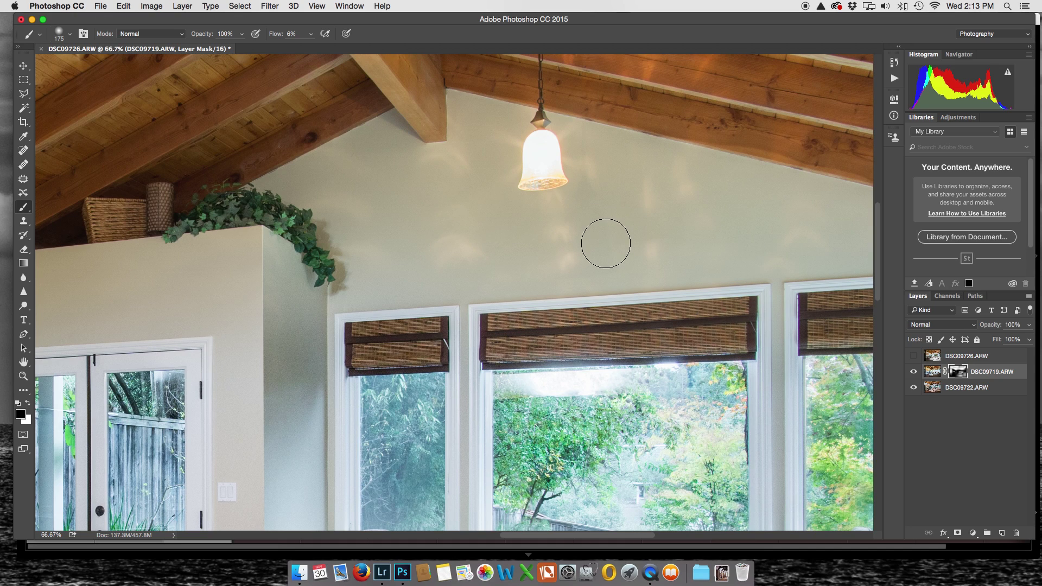
{"action": "key", "text": "bracketright"}
{"action": "key", "text": "bracketright"}
{"action": "key", "text": "bracketright"}
{"action": "key", "text": "bracketright"}
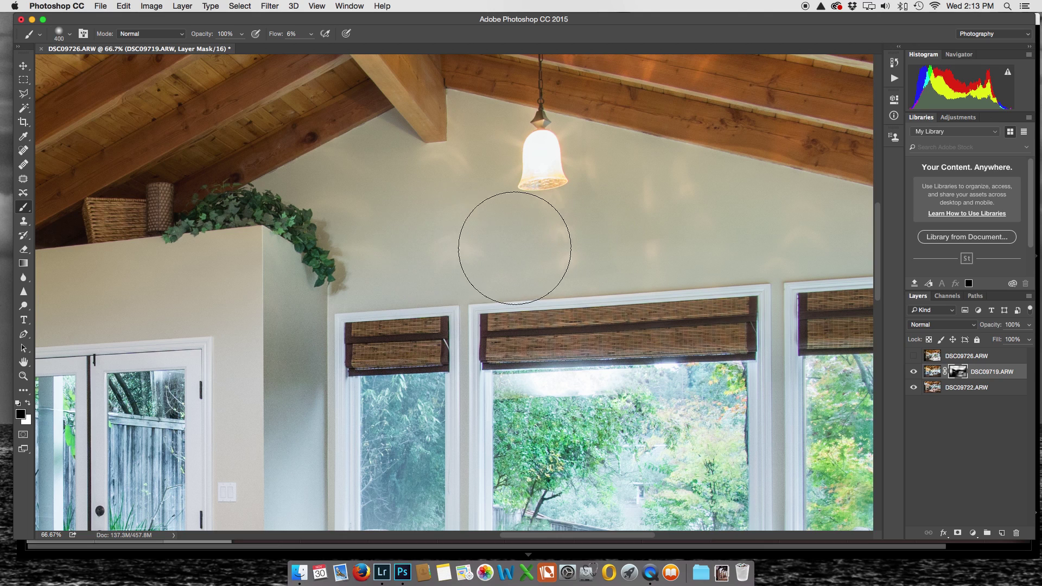
{"action": "left_click_drag", "start_coordinate": [649, 240], "coordinate": [631, 236]}
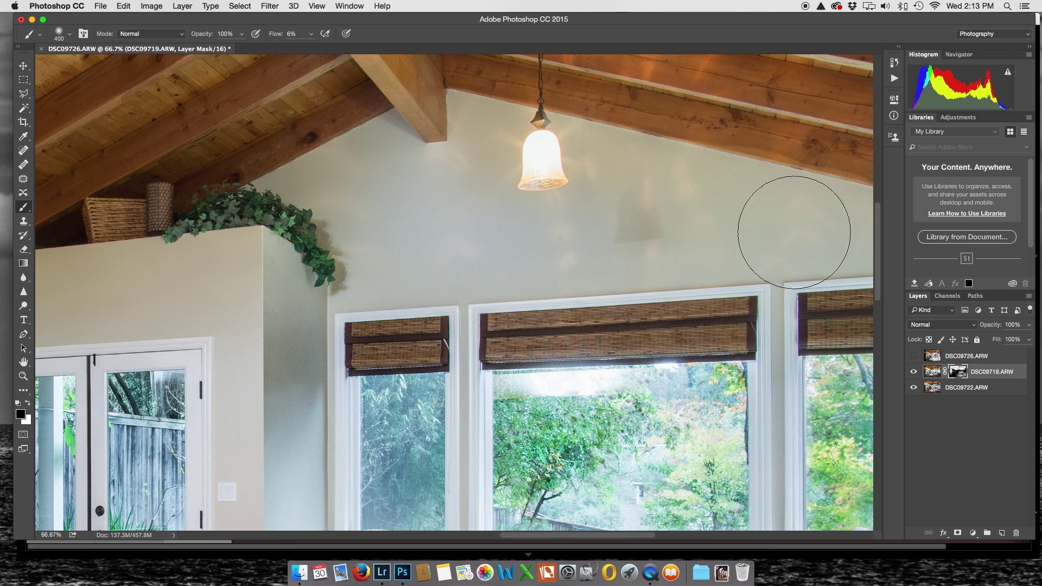
{"action": "mouse_move", "coordinate": [699, 197]}
{"action": "left_mouse_down"}
{"action": "mouse_move", "coordinate": [632, 185]}
{"action": "mouse_move", "coordinate": [668, 185]}
{"action": "mouse_move", "coordinate": [648, 216]}
{"action": "mouse_move", "coordinate": [621, 170]}
{"action": "mouse_move", "coordinate": [680, 207]}
{"action": "mouse_move", "coordinate": [682, 268]}
{"action": "mouse_move", "coordinate": [669, 270]}
{"action": "mouse_move", "coordinate": [676, 264]}
{"action": "mouse_move", "coordinate": [712, 310]}
{"action": "mouse_move", "coordinate": [644, 168]}
{"action": "left_mouse_up"}
Step: Paint the DSC09719.ARW mask white again with a smaller brush over the gable wall between the pendant and the window shades
{"action": "key", "text": "x"}
{"action": "key", "text": "bracketleft"}
{"action": "key", "text": "bracketleft"}
{"action": "key", "text": "bracketleft"}
{"action": "key", "text": "bracketleft"}
{"action": "mouse_move", "coordinate": [643, 213]}
{"action": "left_mouse_down"}
{"action": "mouse_move", "coordinate": [629, 176]}
{"action": "mouse_move", "coordinate": [623, 201]}
{"action": "mouse_move", "coordinate": [628, 152]}
{"action": "mouse_move", "coordinate": [723, 171]}
{"action": "mouse_move", "coordinate": [686, 175]}
{"action": "mouse_move", "coordinate": [743, 188]}
{"action": "mouse_move", "coordinate": [776, 217]}
{"action": "mouse_move", "coordinate": [620, 256]}
{"action": "mouse_move", "coordinate": [683, 256]}
{"action": "mouse_move", "coordinate": [621, 237]}
{"action": "mouse_move", "coordinate": [628, 232]}
{"action": "mouse_move", "coordinate": [545, 237]}
{"action": "mouse_move", "coordinate": [554, 248]}
{"action": "mouse_move", "coordinate": [682, 215]}
{"action": "mouse_move", "coordinate": [686, 160]}
{"action": "mouse_move", "coordinate": [642, 200]}
{"action": "mouse_move", "coordinate": [606, 186]}
{"action": "mouse_move", "coordinate": [595, 146]}
{"action": "mouse_move", "coordinate": [632, 163]}
{"action": "mouse_move", "coordinate": [686, 249]}
{"action": "mouse_move", "coordinate": [768, 189]}
{"action": "mouse_move", "coordinate": [683, 213]}
{"action": "mouse_move", "coordinate": [702, 200]}
{"action": "mouse_move", "coordinate": [811, 229]}
{"action": "mouse_move", "coordinate": [610, 279]}
{"action": "mouse_move", "coordinate": [501, 278]}
{"action": "mouse_move", "coordinate": [481, 250]}
{"action": "mouse_move", "coordinate": [439, 237]}
{"action": "mouse_move", "coordinate": [634, 242]}
{"action": "mouse_move", "coordinate": [572, 205]}
{"action": "mouse_move", "coordinate": [510, 206]}
{"action": "mouse_move", "coordinate": [623, 293]}
{"action": "left_mouse_up"}
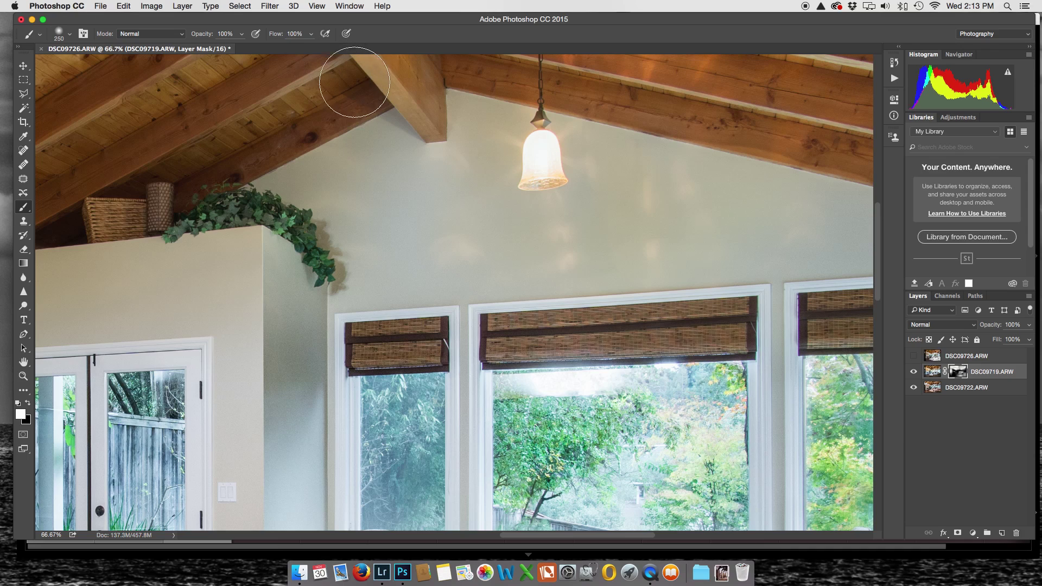
Step: Paint the DSC09719.ARW mask black over the small pendant's glass shade with a 125 px brush at 100% flow
{"action": "key", "text": "super+plus"}
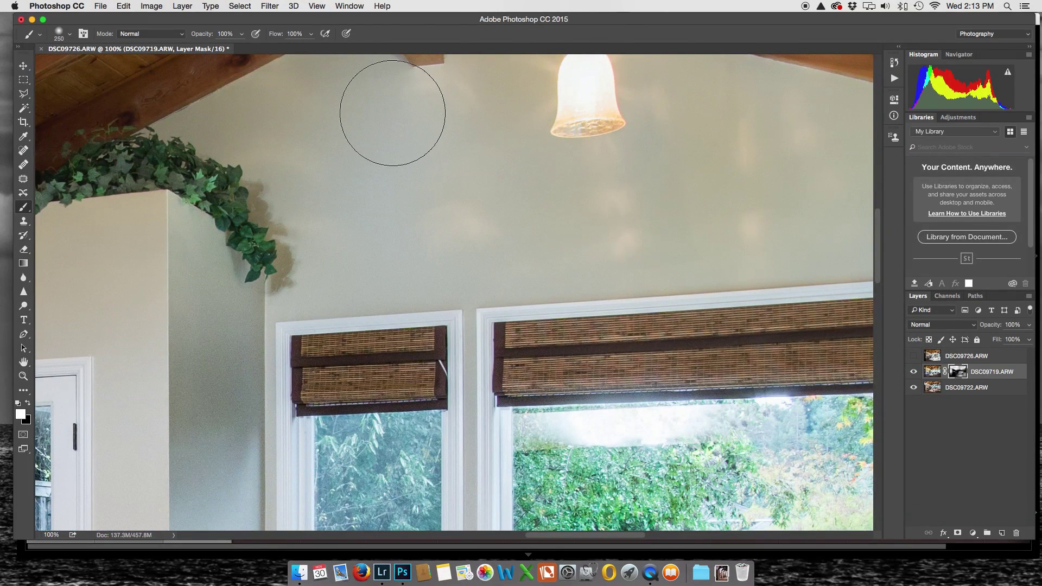
{"action": "left_click_drag", "start_coordinate": [682, 179], "coordinate": [526, 413]}
{"action": "key", "text": "bracketleft"}
{"action": "key", "text": "bracketleft"}
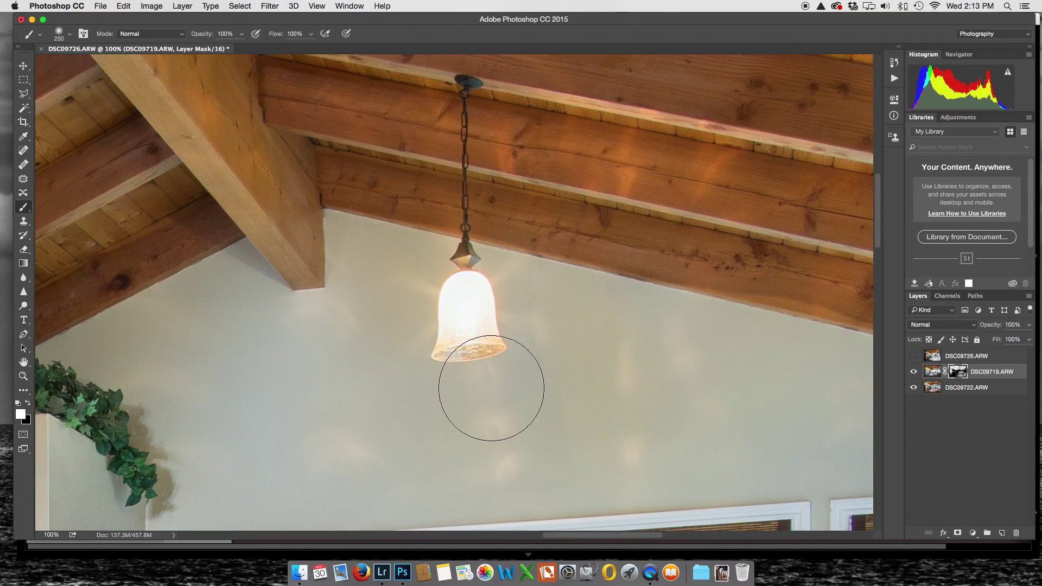
{"action": "key", "text": "bracketleft"}
{"action": "key", "text": "bracketleft"}
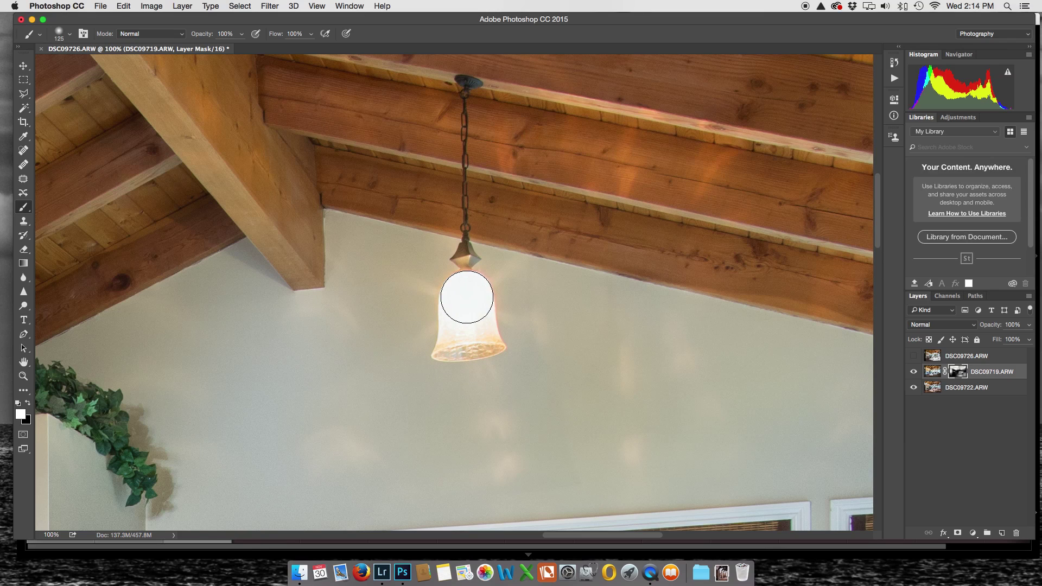
{"action": "left_click_drag", "start_coordinate": [466, 301], "coordinate": [464, 316]}
{"action": "mouse_move", "coordinate": [477, 346]}
{"action": "left_mouse_down"}
{"action": "mouse_move", "coordinate": [454, 342]}
{"action": "mouse_move", "coordinate": [470, 339]}
{"action": "left_mouse_up"}
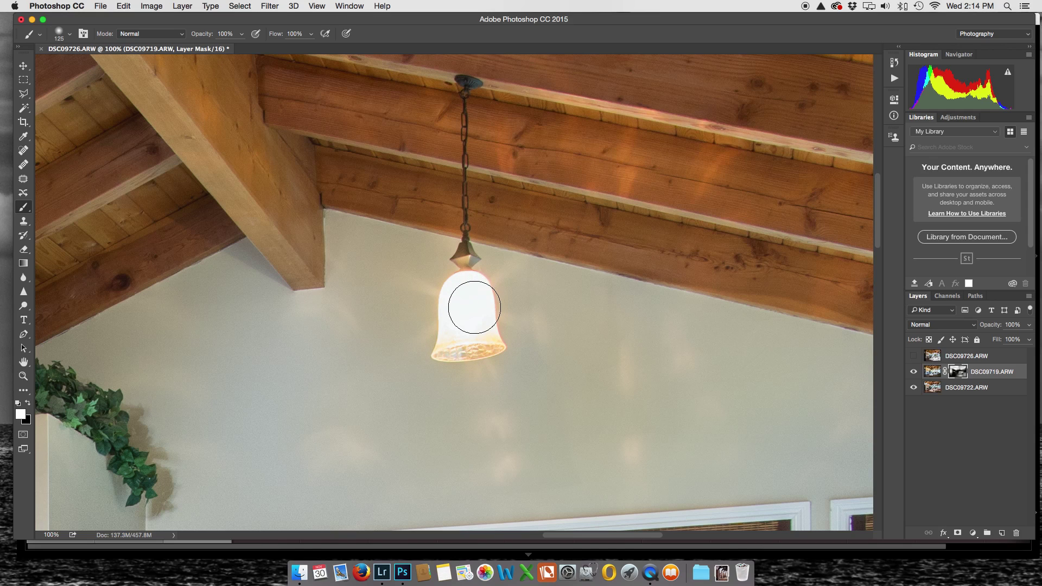
{"action": "key", "text": "x"}
{"action": "left_click_drag", "start_coordinate": [467, 296], "coordinate": [468, 319]}
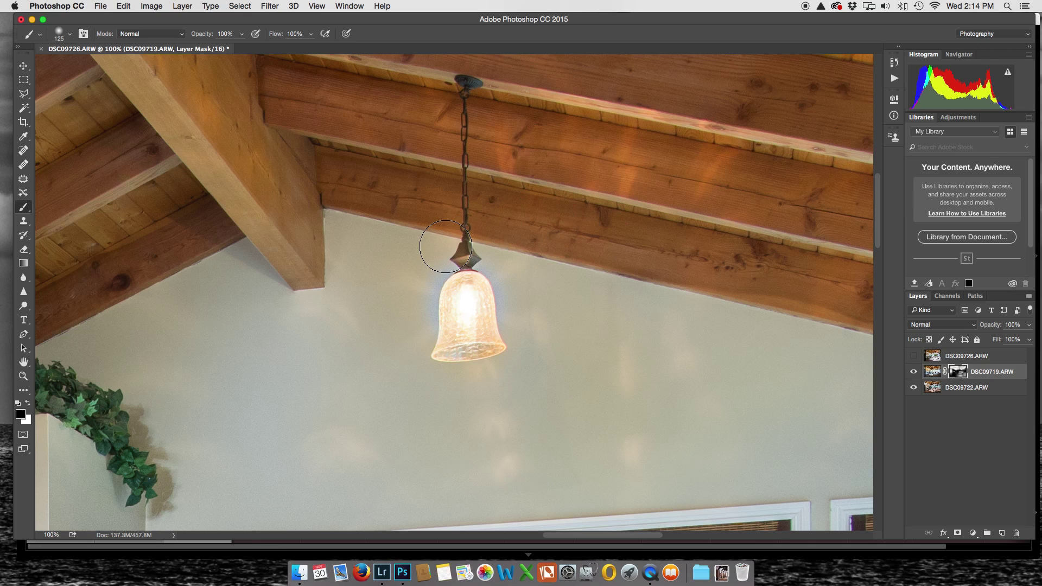
Step: Paint the DSC09719.ARW mask black over the large pendant's glass shade with an enlarged brush at 100% flow
{"action": "left_click_drag", "start_coordinate": [549, 109], "coordinate": [674, 465]}
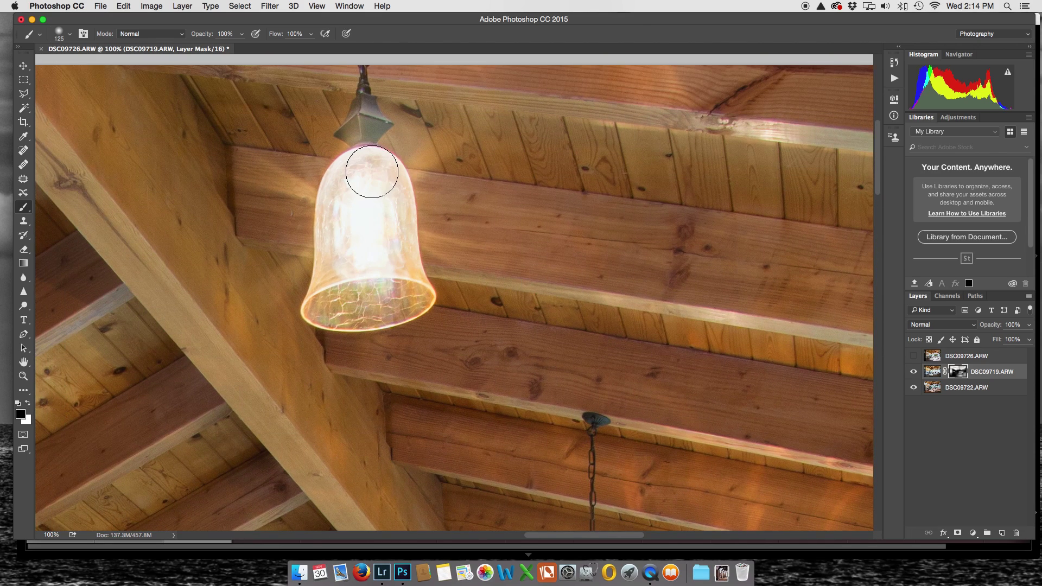
{"action": "key", "text": "bracketright"}
{"action": "key", "text": "bracketright"}
{"action": "mouse_move", "coordinate": [365, 182]}
{"action": "left_mouse_down"}
{"action": "mouse_move", "coordinate": [375, 281]}
{"action": "mouse_move", "coordinate": [382, 271]}
{"action": "mouse_move", "coordinate": [384, 219]}
{"action": "mouse_move", "coordinate": [374, 186]}
{"action": "mouse_move", "coordinate": [362, 182]}
{"action": "mouse_move", "coordinate": [350, 272]}
{"action": "mouse_move", "coordinate": [369, 288]}
{"action": "mouse_move", "coordinate": [374, 260]}
{"action": "mouse_move", "coordinate": [345, 309]}
{"action": "left_mouse_up"}
Step: Paint the DSC09719.ARW mask black along the lower rim of the large pendant's shade with a 70 px brush
{"action": "key", "text": "bracketleft"}
{"action": "key", "text": "bracketleft"}
{"action": "key", "text": "bracketleft"}
{"action": "key", "text": "bracketleft"}
{"action": "key", "text": "bracketleft"}
{"action": "key", "text": "bracketleft"}
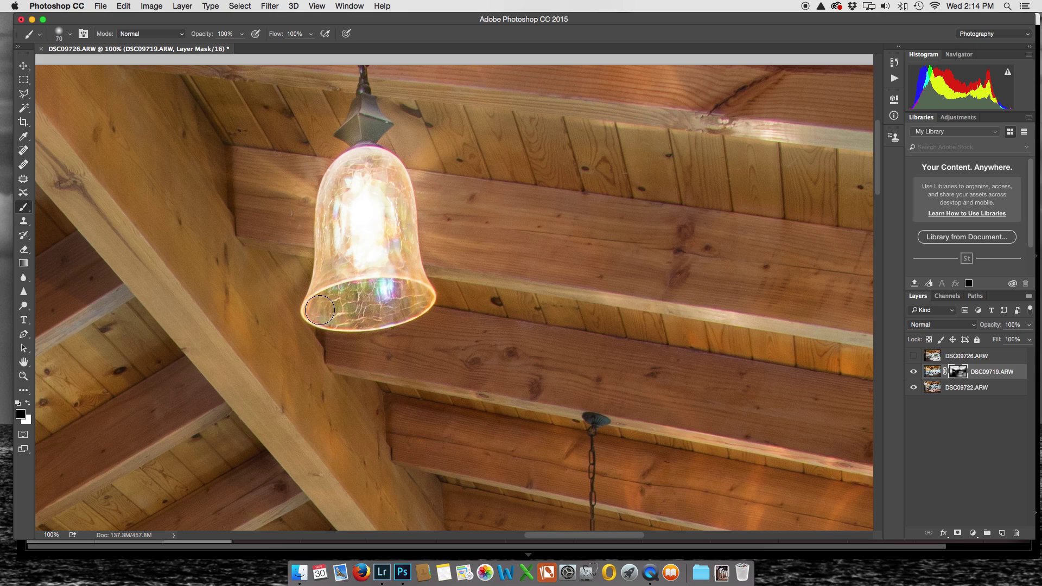
{"action": "left_click_drag", "start_coordinate": [319, 311], "coordinate": [421, 297]}
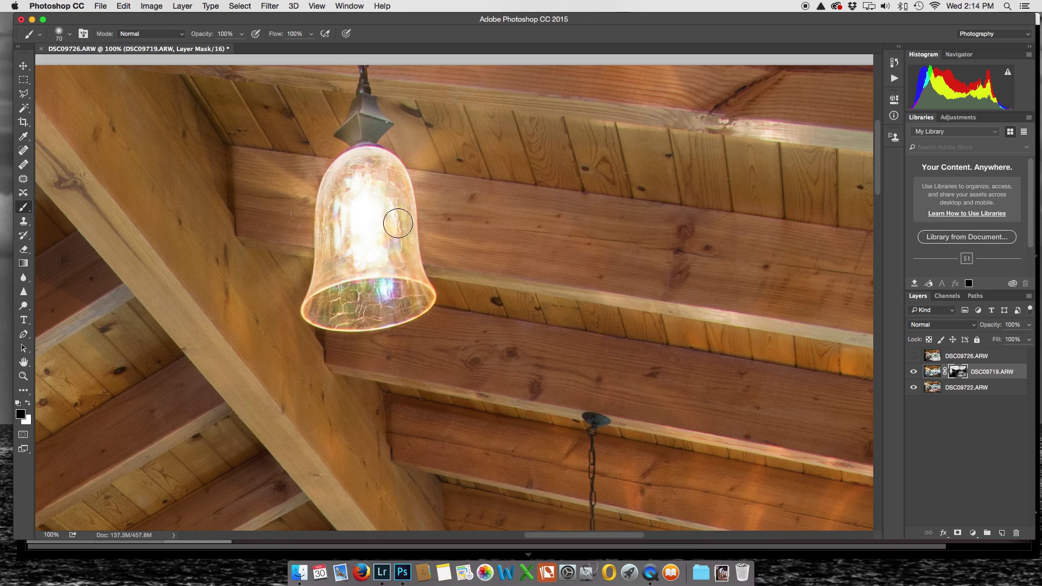
Step: Paint the DSC09719.ARW mask black over the metal cap of the large pendant with a 60 px brush
{"action": "key", "text": "bracketleft"}
{"action": "mouse_move", "coordinate": [362, 129]}
{"action": "left_mouse_down"}
{"action": "mouse_move", "coordinate": [374, 127]}
{"action": "mouse_move", "coordinate": [353, 132]}
{"action": "left_mouse_up"}
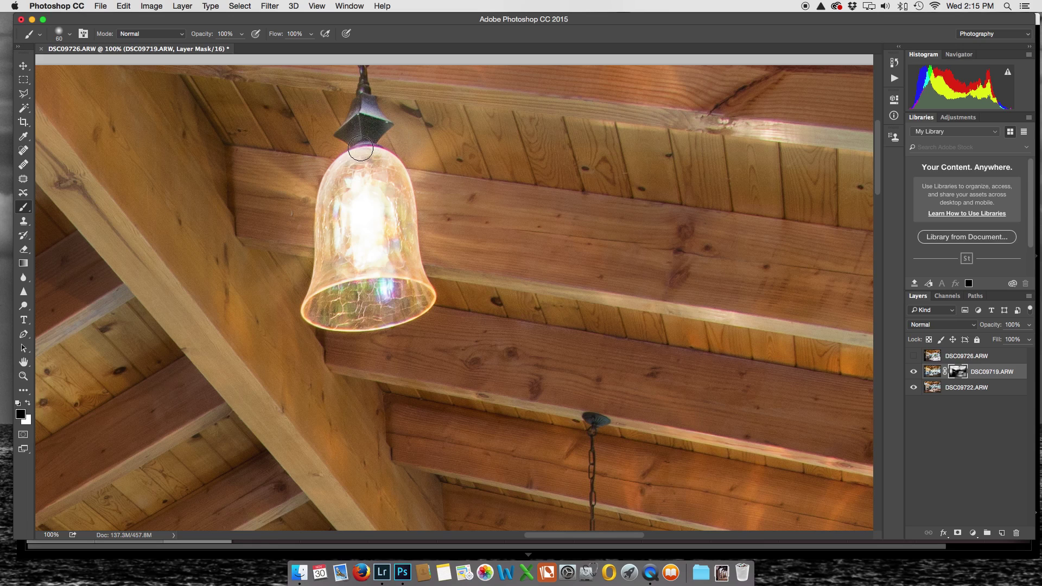
Step: Paint the DSC09719.ARW mask white over the blue halo around the small pendant with a 90 px brush at 6% flow
{"action": "key", "text": "bracketright"}
{"action": "key", "text": "bracketright"}
{"action": "key", "text": "bracketright"}
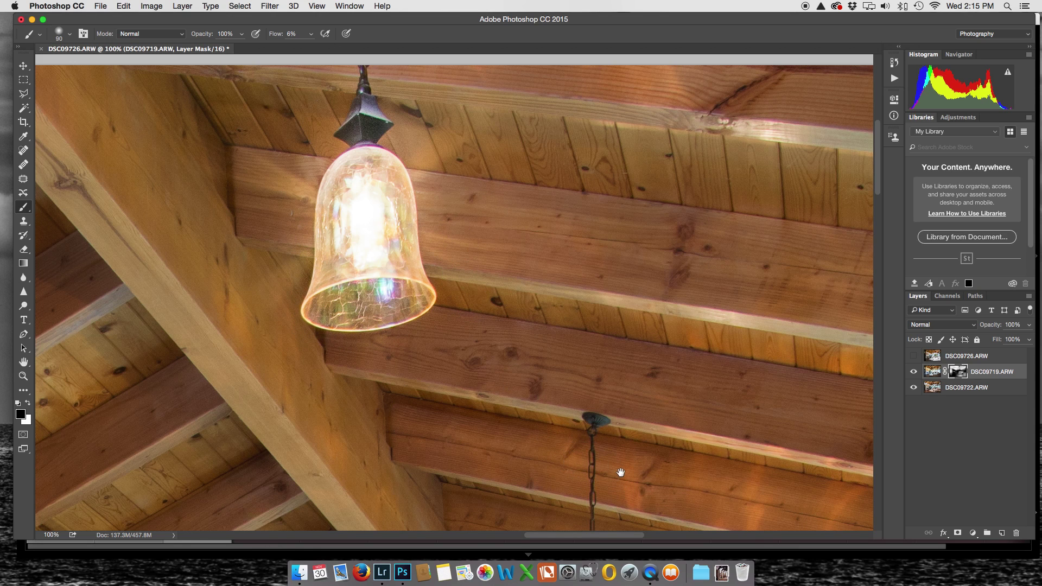
{"action": "left_click_drag", "start_coordinate": [621, 475], "coordinate": [532, 122]}
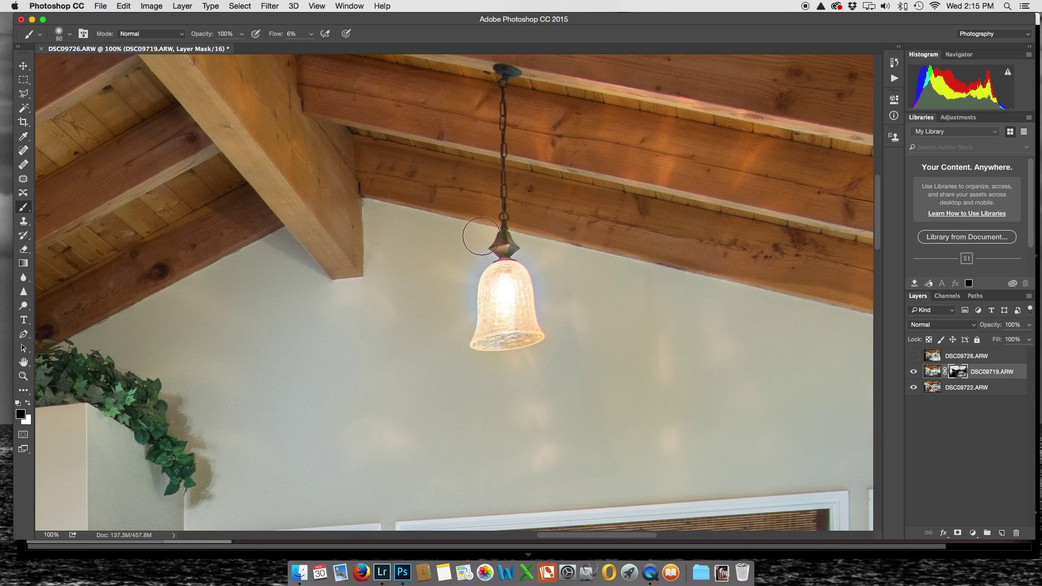
{"action": "key", "text": "x"}
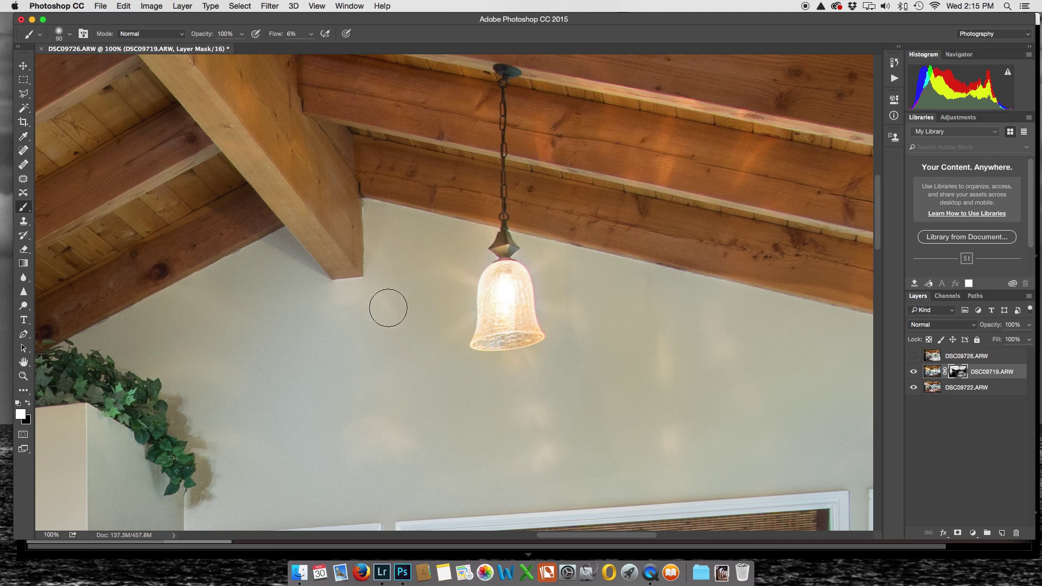
Step: Soften the glow around the small pendant and its cap by painting the mask black at 6% flow, with brushes from 150 px down to 50 px
{"action": "key", "text": "x"}
{"action": "key", "text": "bracketright"}
{"action": "key", "text": "bracketright"}
{"action": "key", "text": "bracketright"}
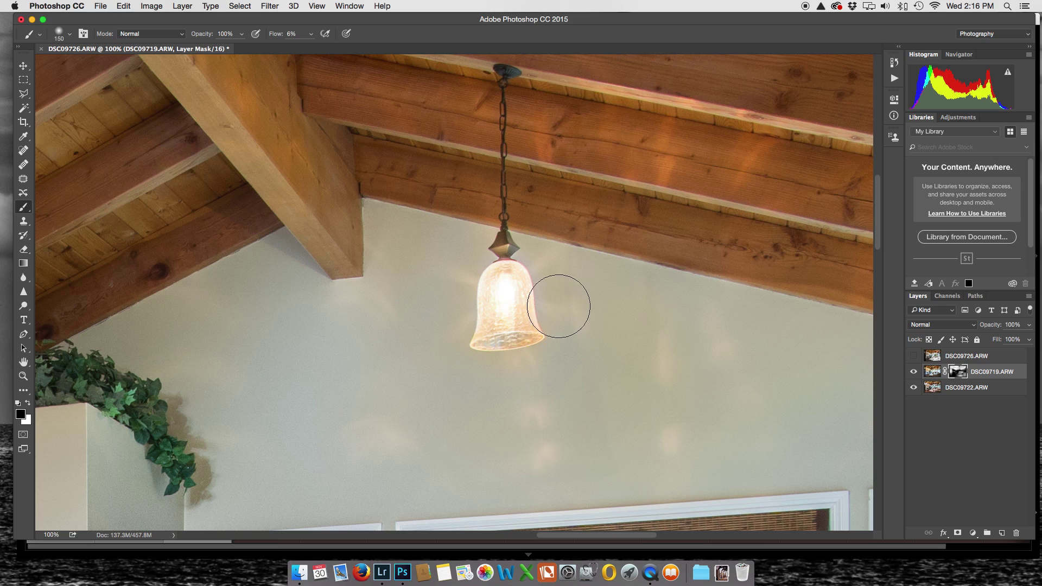
{"action": "key", "text": "bracketleft"}
{"action": "key", "text": "bracketleft"}
{"action": "key", "text": "bracketleft"}
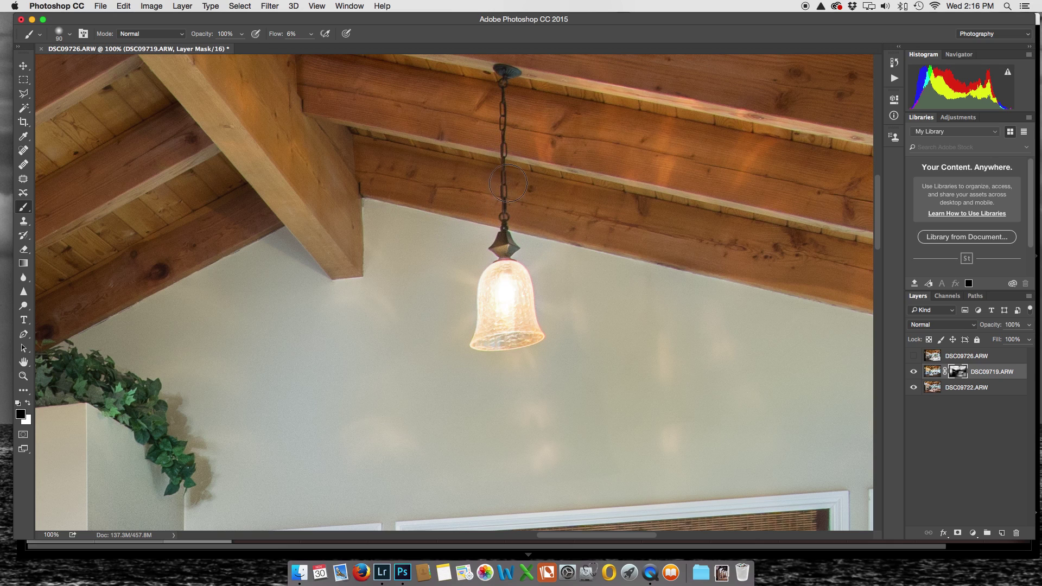
{"action": "key", "text": "bracketleft"}
{"action": "key", "text": "bracketleft"}
Step: Examine the blended image as a whole, and the armoire, mantel and fireplace wall up close
{"action": "key", "text": "super+minus"}
{"action": "key", "text": "super+minus"}
{"action": "key", "text": "super+minus"}
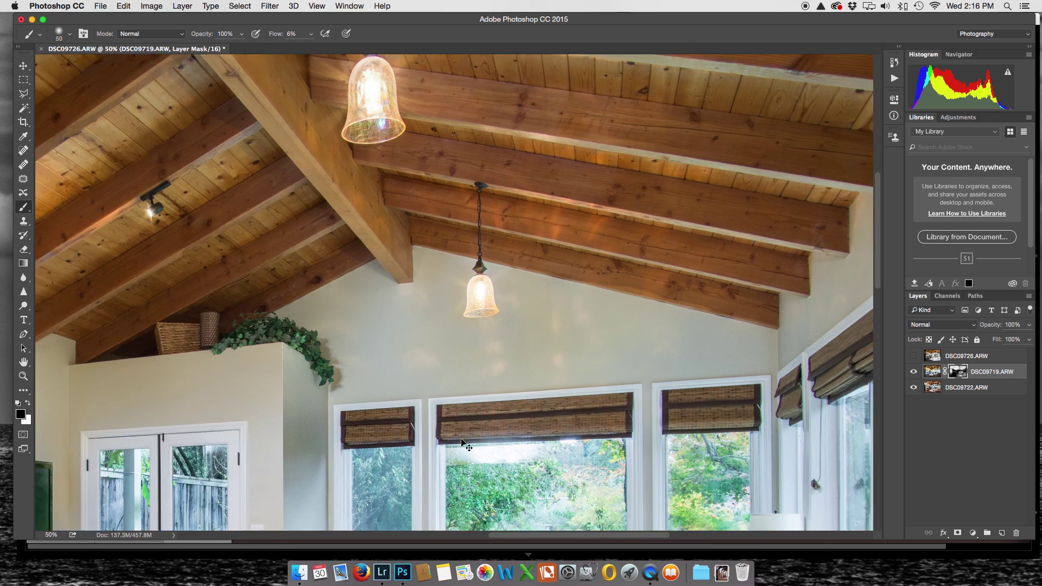
{"action": "key", "text": "super+minus"}
{"action": "key", "text": "super+minus"}
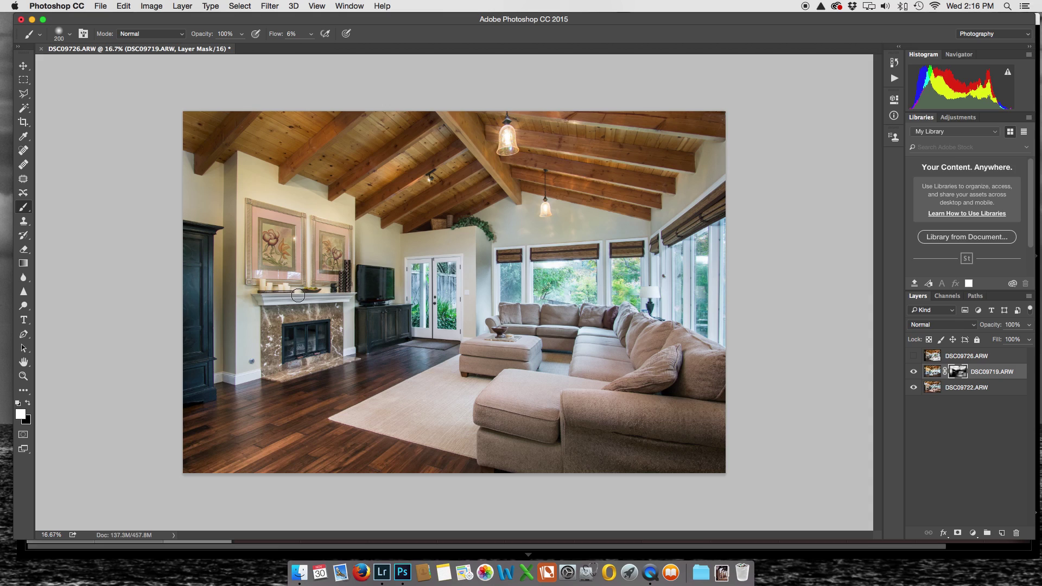
{"action": "key", "text": "x"}
{"action": "key", "text": "super+equal"}
{"action": "key", "text": "super+equal"}
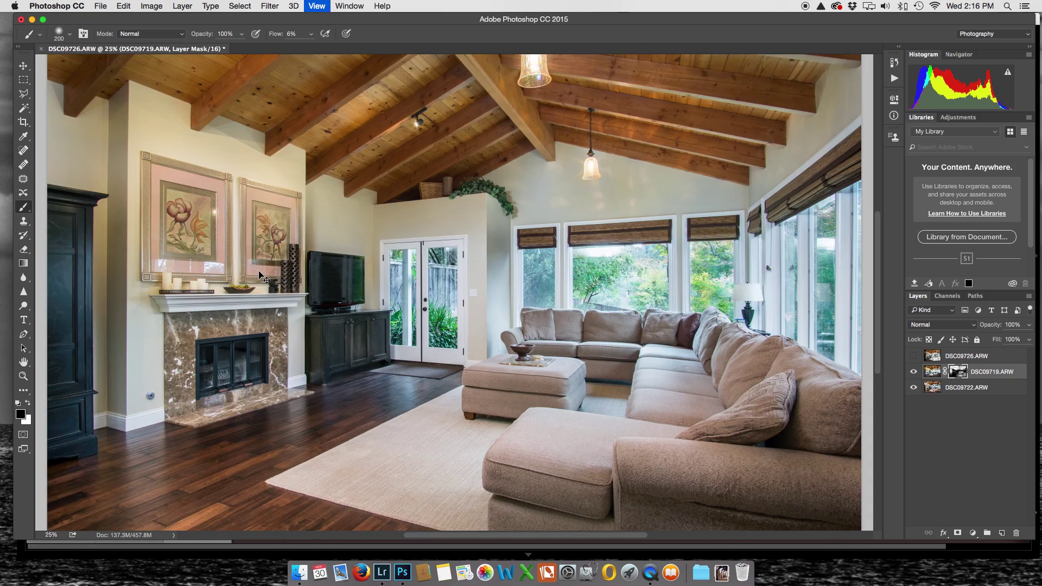
{"action": "key", "text": "super+equal"}
{"action": "left_click_drag", "start_coordinate": [276, 218], "coordinate": [336, 223]}
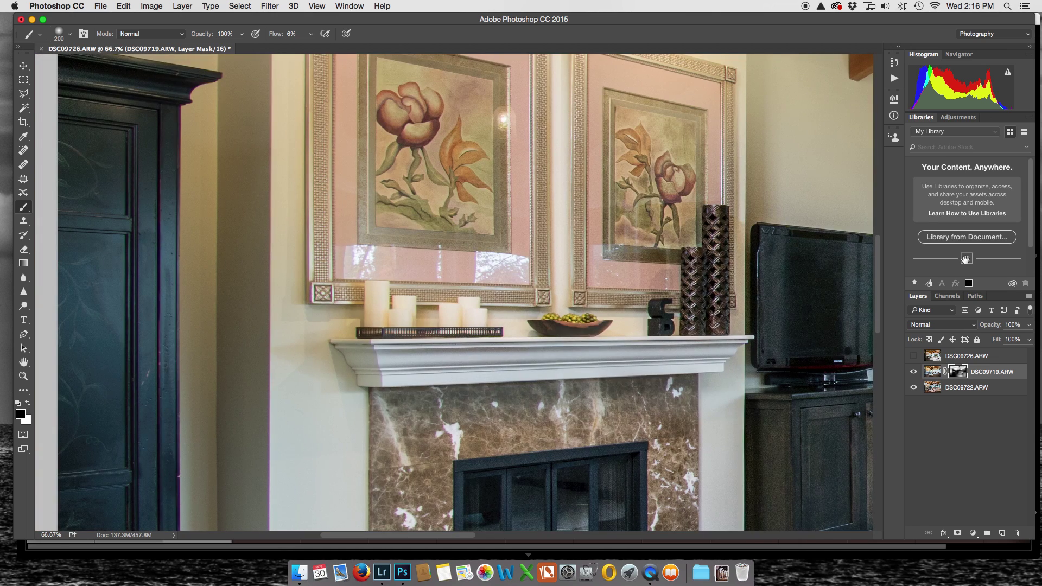
Step: Set the brush for the DSC09719.ARW mask to white and 250 px
{"action": "key", "text": "bracketleft"}
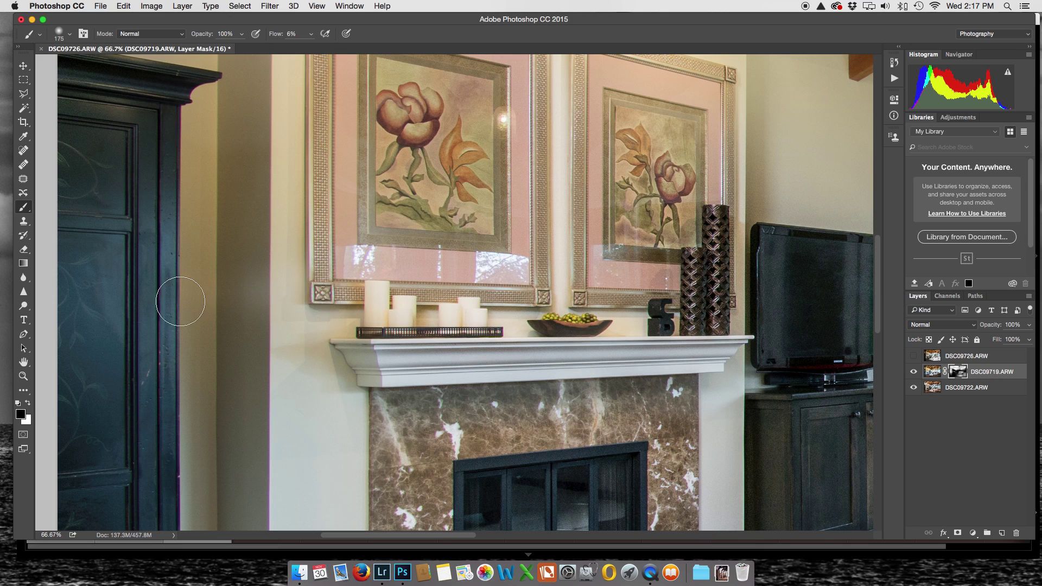
{"action": "key", "text": "x"}
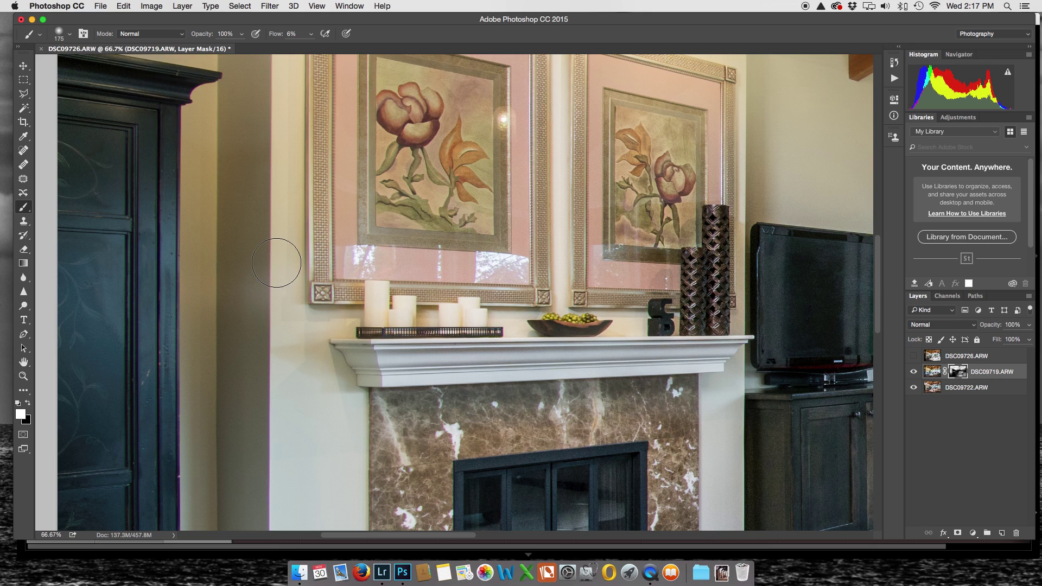
{"action": "key", "text": "bracketright"}
{"action": "key", "text": "bracketright"}
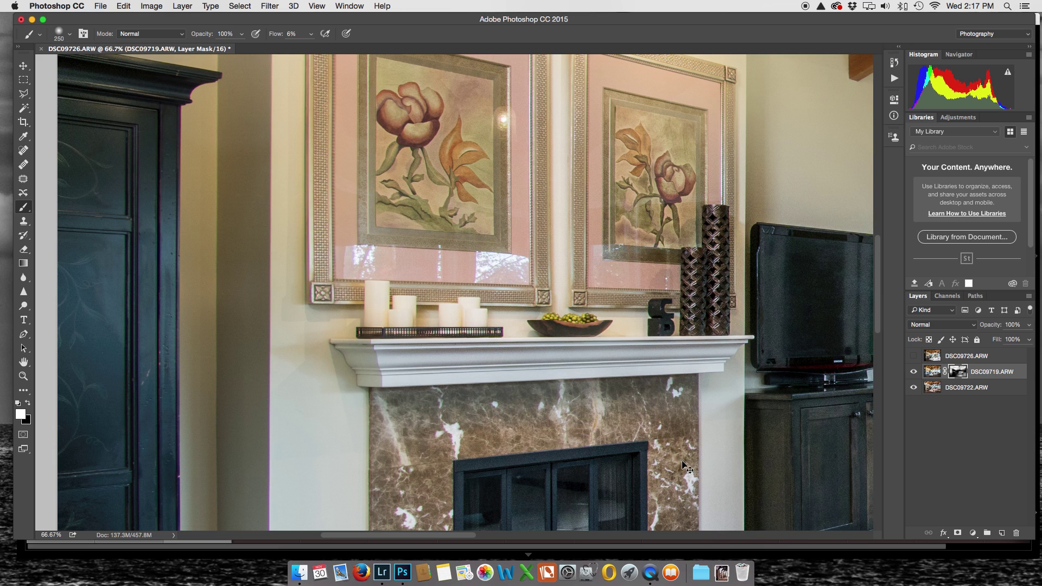
{"action": "key", "text": "super+minus"}
{"action": "key", "text": "super+minus"}
{"action": "left_click_drag", "start_coordinate": [682, 459], "coordinate": [253, 344]}
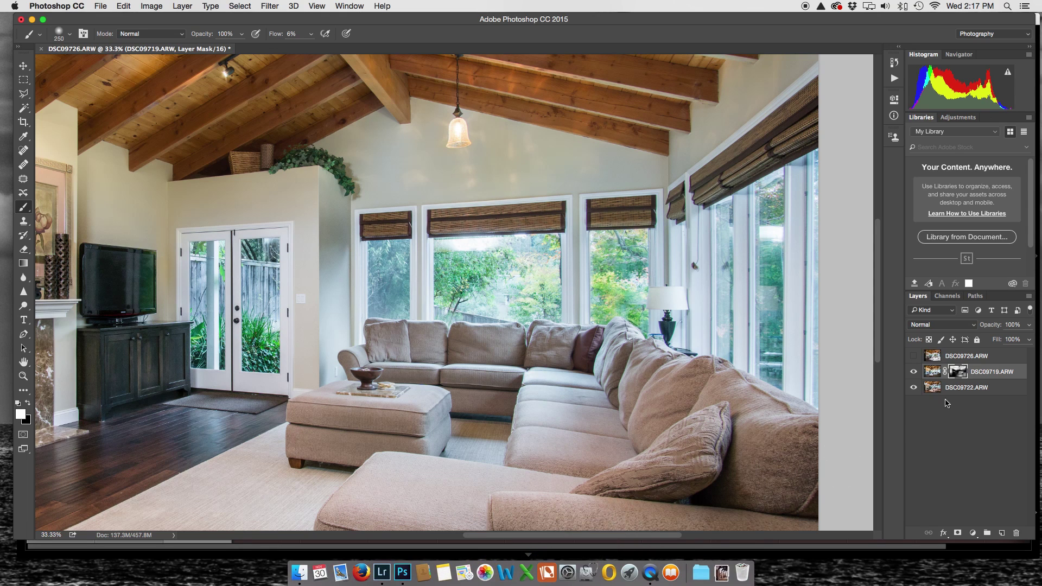
Step: Show the DSC09726.ARW layer, hide its content with a black layer mask, and set its blend mode to Darken
{"action": "left_click", "coordinate": [914, 356]}
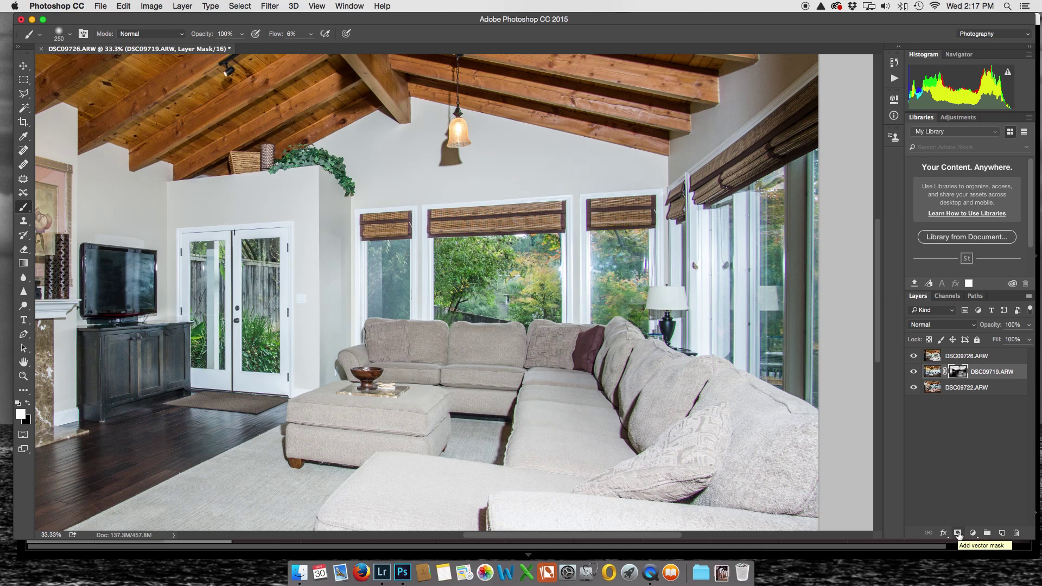
{"action": "left_click", "coordinate": [952, 357]}
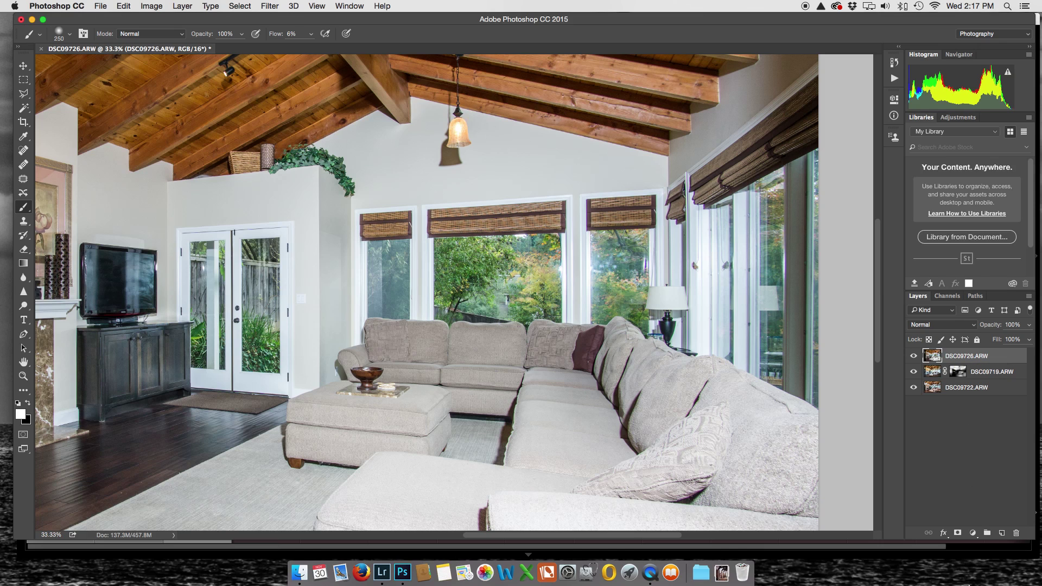
{"action": "left_click", "coordinate": [958, 534], "text": "alt"}
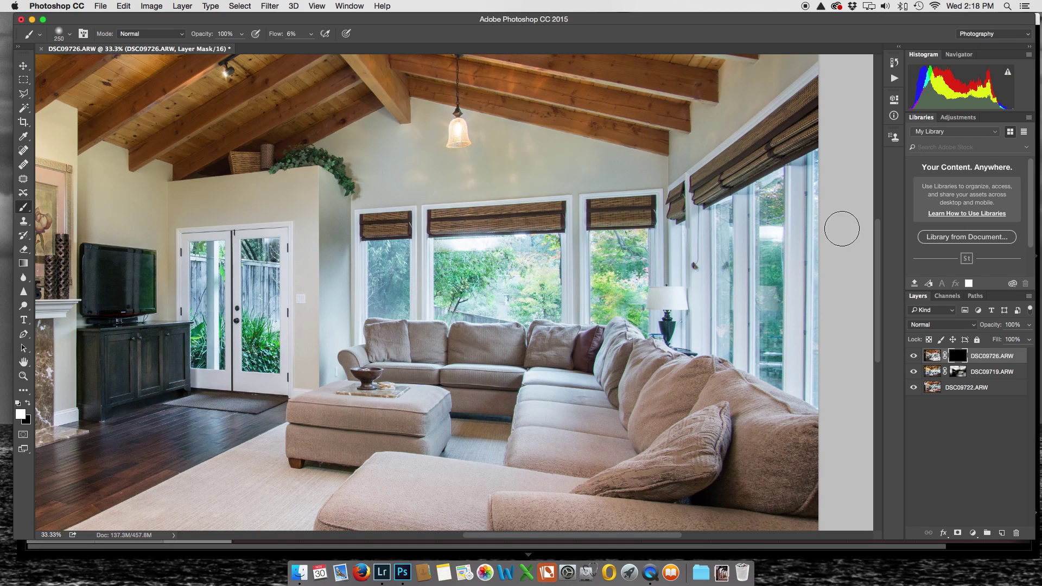
{"action": "left_click", "coordinate": [976, 327]}
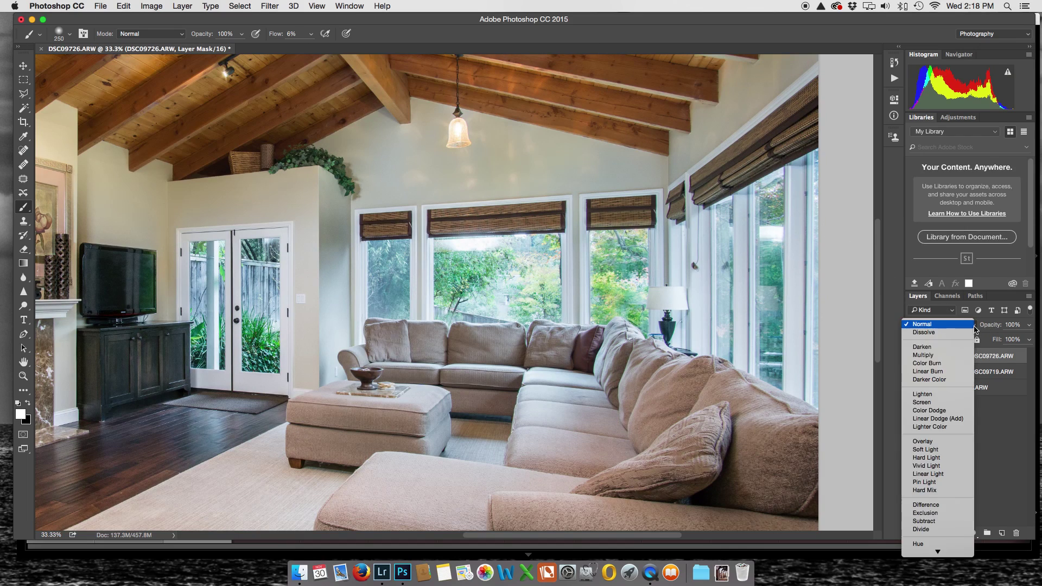
{"action": "left_click", "coordinate": [922, 347]}
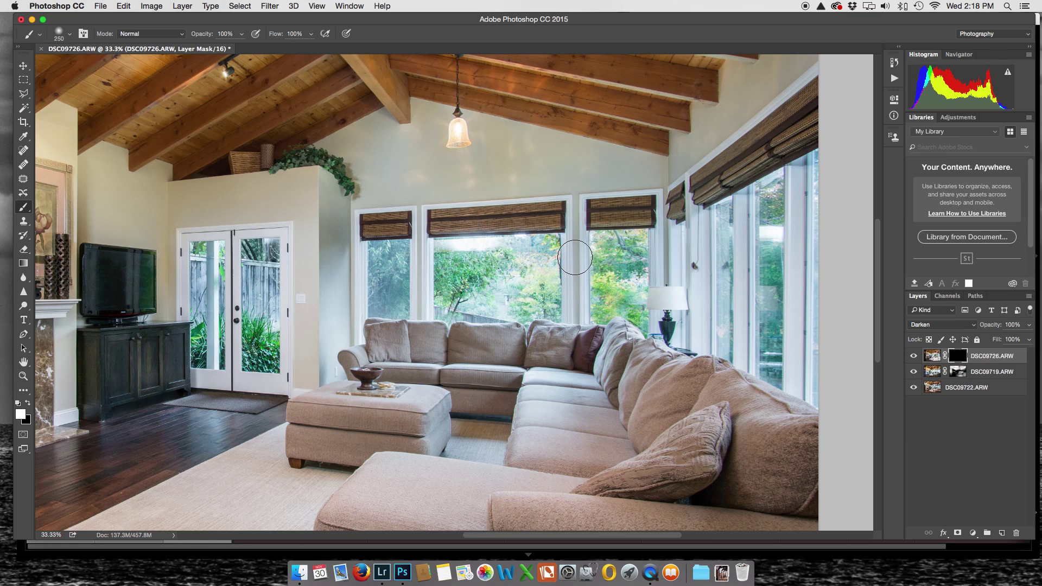
Step: Paint the DSC09726.ARW mask white over the view in the centre back window with a 600 px brush at 100% flow
{"action": "key", "text": "bracketright"}
{"action": "key", "text": "bracketright"}
{"action": "key", "text": "bracketright"}
{"action": "key", "text": "bracketright"}
{"action": "left_click", "coordinate": [533, 268]}
{"action": "left_click", "coordinate": [499, 259]}
{"action": "mouse_move", "coordinate": [500, 260]}
{"action": "left_mouse_down"}
{"action": "mouse_move", "coordinate": [446, 260]}
{"action": "mouse_move", "coordinate": [534, 268]}
{"action": "mouse_move", "coordinate": [512, 283]}
{"action": "mouse_move", "coordinate": [441, 282]}
{"action": "mouse_move", "coordinate": [530, 287]}
{"action": "mouse_move", "coordinate": [534, 254]}
{"action": "mouse_move", "coordinate": [533, 268]}
{"action": "mouse_move", "coordinate": [468, 263]}
{"action": "left_mouse_up"}
Step: Extend the white mask painting along the upper part of the centre back window with a smaller brush
{"action": "scroll", "coordinate": [468, 263], "scroll_direction": "right", "scroll_amount": 10}
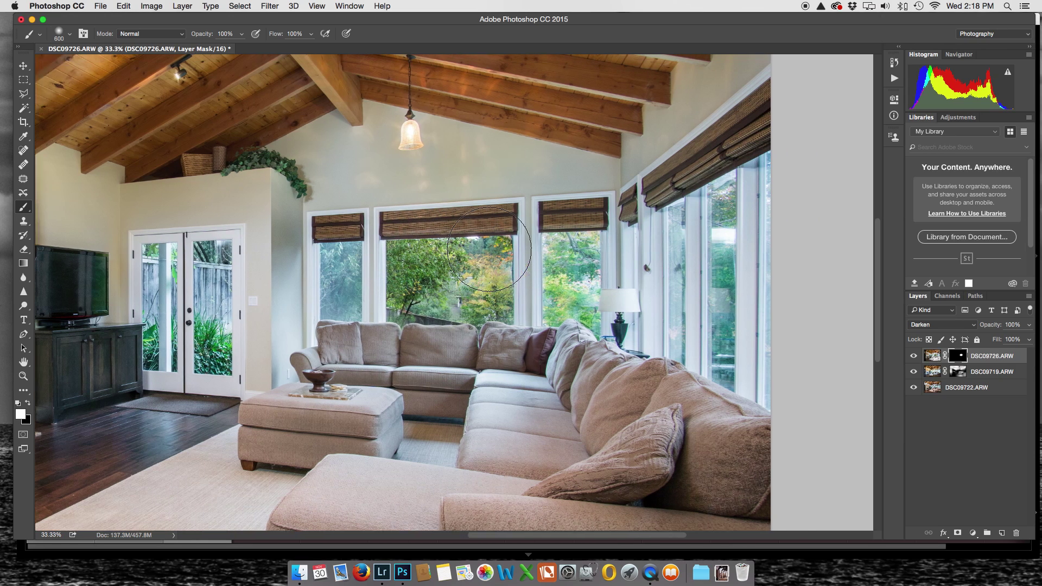
{"action": "left_click_drag", "start_coordinate": [349, 260], "coordinate": [829, 220]}
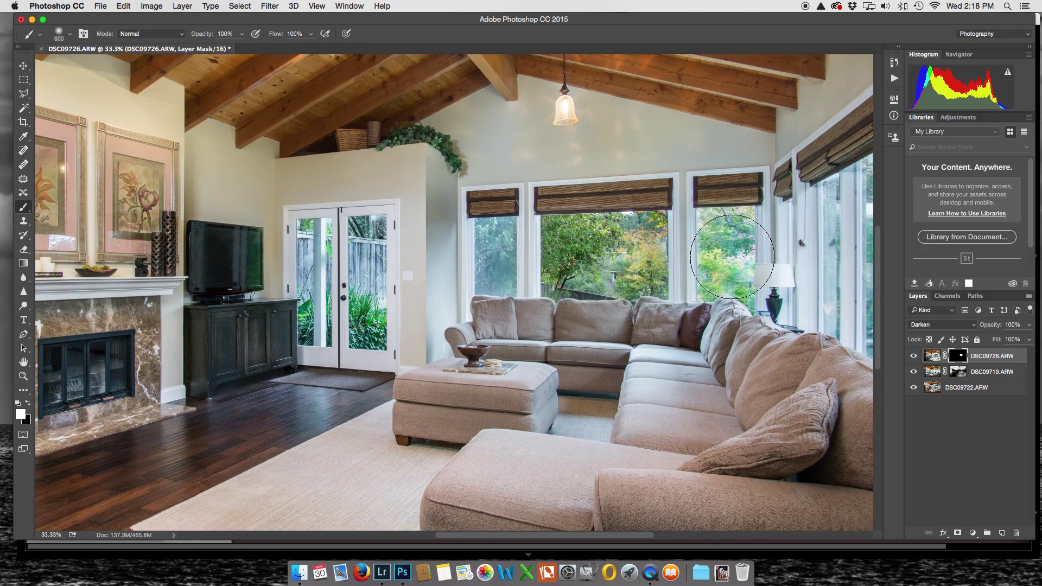
{"action": "key", "text": "super+equal"}
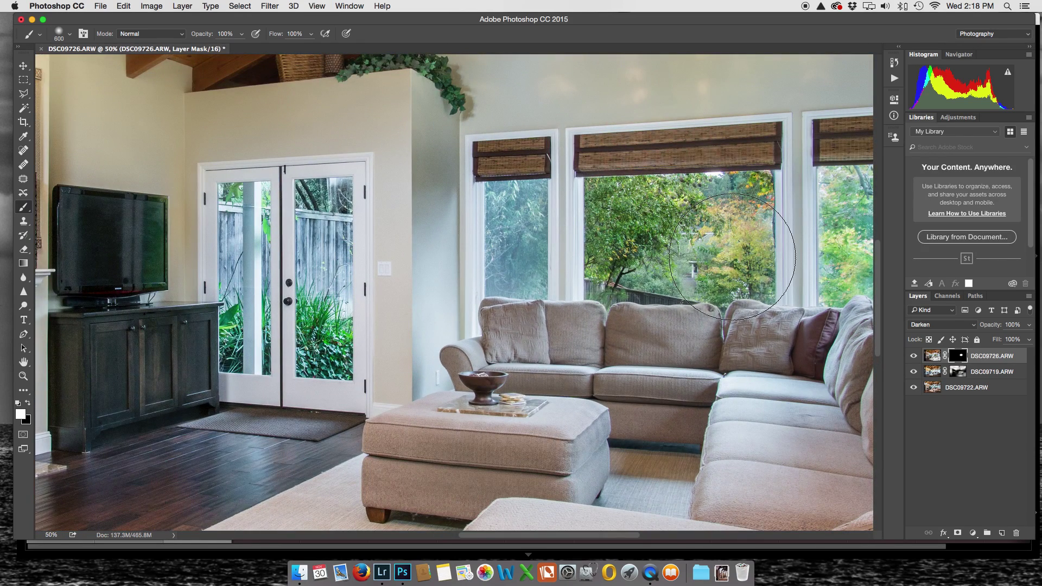
{"action": "scroll", "coordinate": [733, 255], "scroll_direction": "right", "scroll_amount": 5}
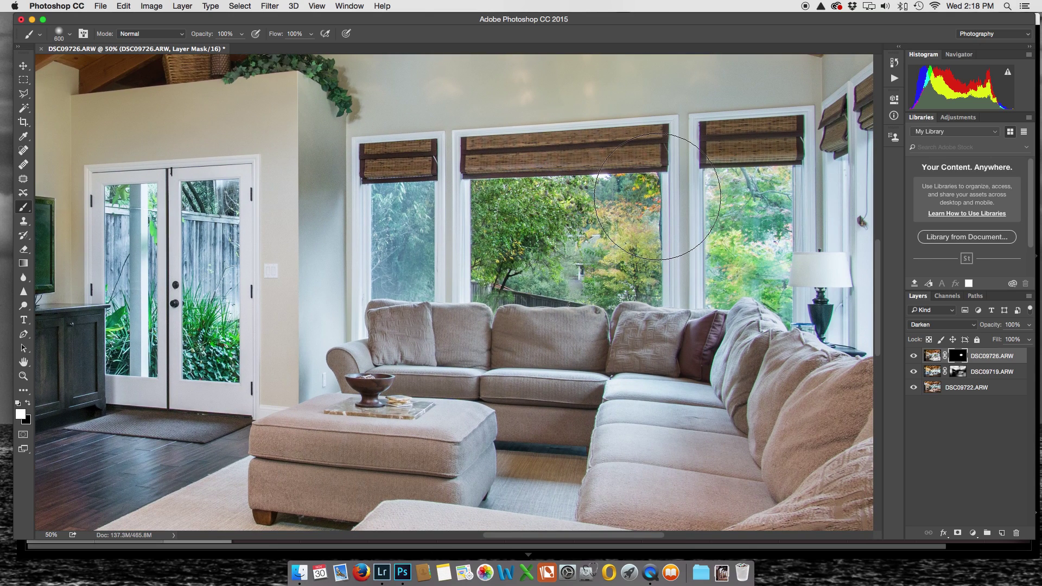
{"action": "key", "text": "bracketleft"}
{"action": "key", "text": "bracketleft"}
{"action": "key", "text": "bracketleft"}
{"action": "key", "text": "bracketleft"}
{"action": "left_click_drag", "start_coordinate": [598, 186], "coordinate": [521, 196]}
Step: Paint the DSC09726.ARW mask white over the glass of the back wall window beside the table lamp, using a soft brush around 250 px
{"action": "key", "text": "bracketleft"}
{"action": "key", "text": "bracketleft"}
{"action": "mouse_move", "coordinate": [715, 179]}
{"action": "left_mouse_down"}
{"action": "mouse_move", "coordinate": [789, 175]}
{"action": "mouse_move", "coordinate": [783, 165]}
{"action": "mouse_move", "coordinate": [767, 265]}
{"action": "mouse_move", "coordinate": [768, 228]}
{"action": "mouse_move", "coordinate": [720, 218]}
{"action": "mouse_move", "coordinate": [725, 190]}
{"action": "left_mouse_up"}
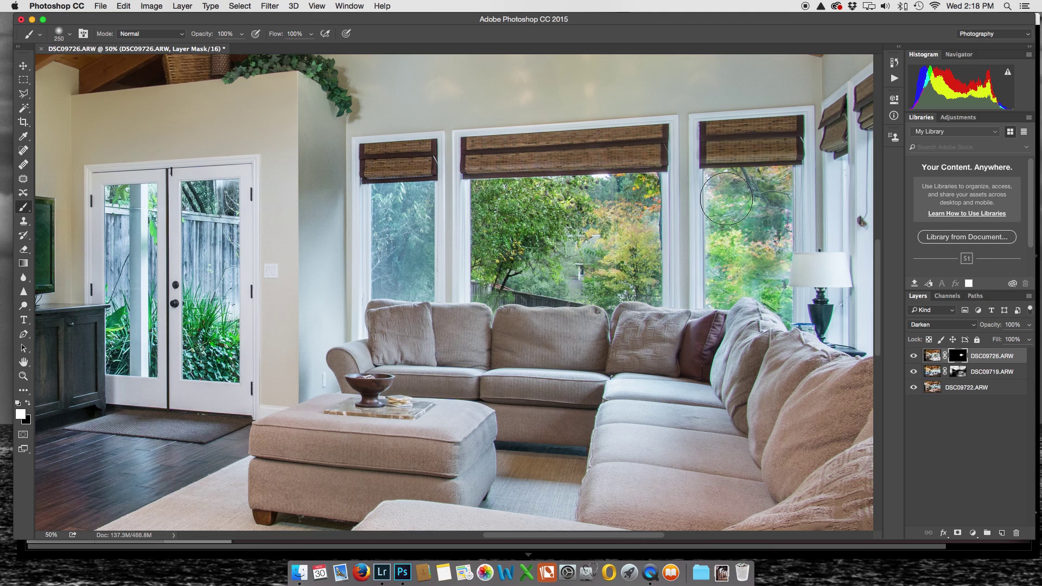
{"action": "key", "text": "bracketright"}
{"action": "key", "text": "bracketright"}
{"action": "key", "text": "bracketright"}
{"action": "mouse_move", "coordinate": [723, 278]}
{"action": "left_mouse_down"}
{"action": "mouse_move", "coordinate": [731, 186]}
{"action": "mouse_move", "coordinate": [757, 256]}
{"action": "mouse_move", "coordinate": [767, 233]}
{"action": "mouse_move", "coordinate": [768, 270]}
{"action": "mouse_move", "coordinate": [768, 207]}
{"action": "mouse_move", "coordinate": [780, 192]}
{"action": "mouse_move", "coordinate": [764, 285]}
{"action": "left_mouse_up"}
{"action": "key", "text": "bracketright"}
{"action": "key", "text": "bracketright"}
{"action": "key", "text": "bracketright"}
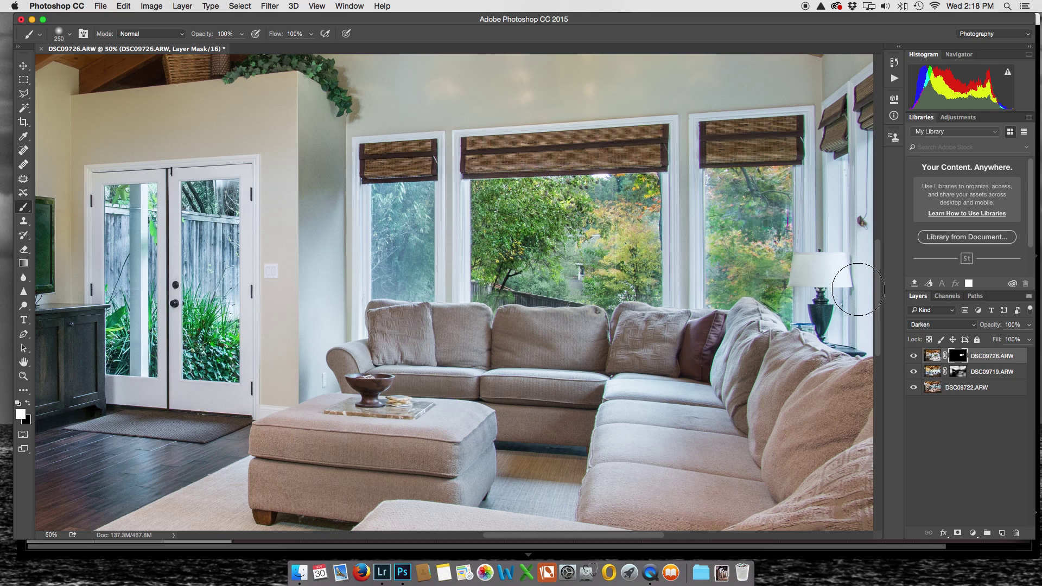
Step: Fill in the white mask around the table lamp at the window's lower edge with a smaller brush
{"action": "key", "text": "bracketleft"}
{"action": "key", "text": "bracketleft"}
{"action": "key", "text": "bracketleft"}
{"action": "key", "text": "bracketleft"}
{"action": "key", "text": "bracketleft"}
{"action": "mouse_move", "coordinate": [804, 291]}
{"action": "left_mouse_down"}
{"action": "mouse_move", "coordinate": [787, 310]}
{"action": "mouse_move", "coordinate": [777, 284]}
{"action": "mouse_move", "coordinate": [777, 295]}
{"action": "mouse_move", "coordinate": [759, 280]}
{"action": "mouse_move", "coordinate": [728, 282]}
{"action": "mouse_move", "coordinate": [722, 251]}
{"action": "mouse_move", "coordinate": [722, 273]}
{"action": "mouse_move", "coordinate": [730, 245]}
{"action": "mouse_move", "coordinate": [828, 279]}
{"action": "mouse_move", "coordinate": [805, 292]}
{"action": "mouse_move", "coordinate": [816, 303]}
{"action": "mouse_move", "coordinate": [822, 289]}
{"action": "mouse_move", "coordinate": [836, 290]}
{"action": "mouse_move", "coordinate": [792, 288]}
{"action": "mouse_move", "coordinate": [808, 293]}
{"action": "mouse_move", "coordinate": [810, 320]}
{"action": "left_mouse_up"}
{"action": "key", "text": "bracketleft"}
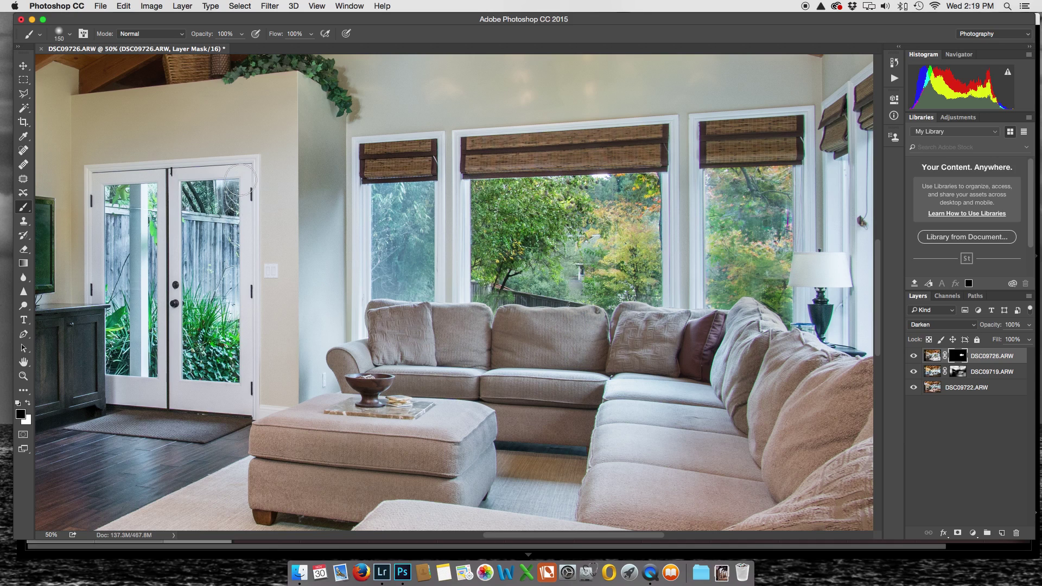
Step: Paint the DSC09726.ARW mask white over the narrow back window nearest the doors and both French door panes with a 200 px brush
{"action": "key", "text": "x"}
{"action": "key", "text": "bracketright"}
{"action": "mouse_move", "coordinate": [416, 195]}
{"action": "left_mouse_down"}
{"action": "mouse_move", "coordinate": [412, 271]}
{"action": "mouse_move", "coordinate": [390, 211]}
{"action": "mouse_move", "coordinate": [391, 261]}
{"action": "mouse_move", "coordinate": [393, 285]}
{"action": "mouse_move", "coordinate": [429, 264]}
{"action": "mouse_move", "coordinate": [421, 293]}
{"action": "mouse_move", "coordinate": [426, 209]}
{"action": "mouse_move", "coordinate": [412, 194]}
{"action": "mouse_move", "coordinate": [391, 194]}
{"action": "mouse_move", "coordinate": [384, 253]}
{"action": "mouse_move", "coordinate": [389, 285]}
{"action": "mouse_move", "coordinate": [414, 282]}
{"action": "mouse_move", "coordinate": [415, 195]}
{"action": "left_mouse_up"}
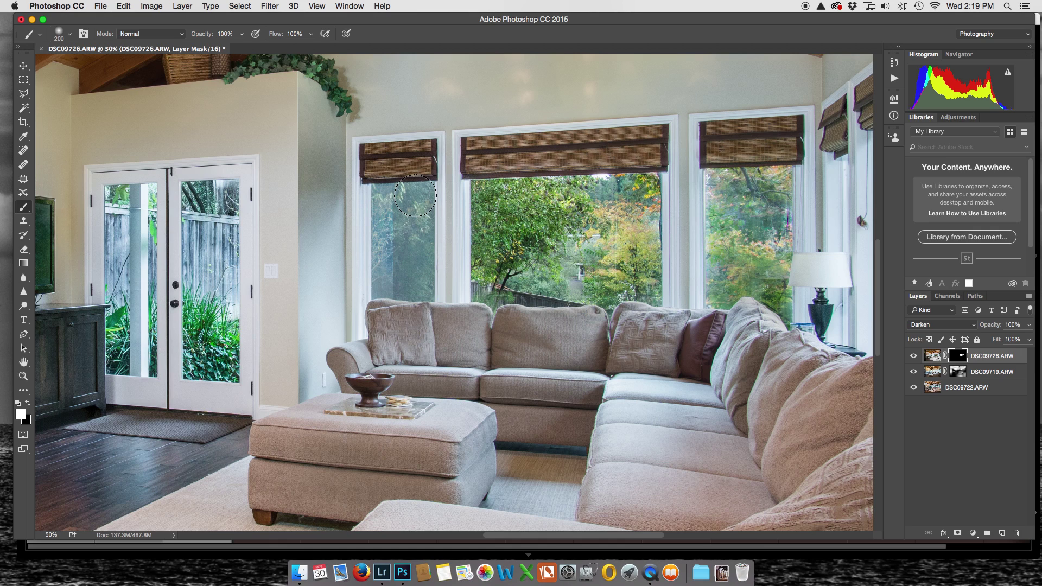
{"action": "mouse_move", "coordinate": [585, 199]}
{"action": "left_mouse_down"}
{"action": "mouse_move", "coordinate": [606, 193]}
{"action": "mouse_move", "coordinate": [562, 191]}
{"action": "mouse_move", "coordinate": [598, 193]}
{"action": "mouse_move", "coordinate": [592, 280]}
{"action": "left_mouse_up"}
{"action": "mouse_move", "coordinate": [198, 196]}
{"action": "left_mouse_down"}
{"action": "mouse_move", "coordinate": [200, 339]}
{"action": "mouse_move", "coordinate": [226, 189]}
{"action": "mouse_move", "coordinate": [224, 214]}
{"action": "mouse_move", "coordinate": [220, 197]}
{"action": "mouse_move", "coordinate": [190, 191]}
{"action": "mouse_move", "coordinate": [229, 193]}
{"action": "mouse_move", "coordinate": [215, 260]}
{"action": "mouse_move", "coordinate": [224, 361]}
{"action": "mouse_move", "coordinate": [198, 362]}
{"action": "mouse_move", "coordinate": [199, 315]}
{"action": "left_mouse_up"}
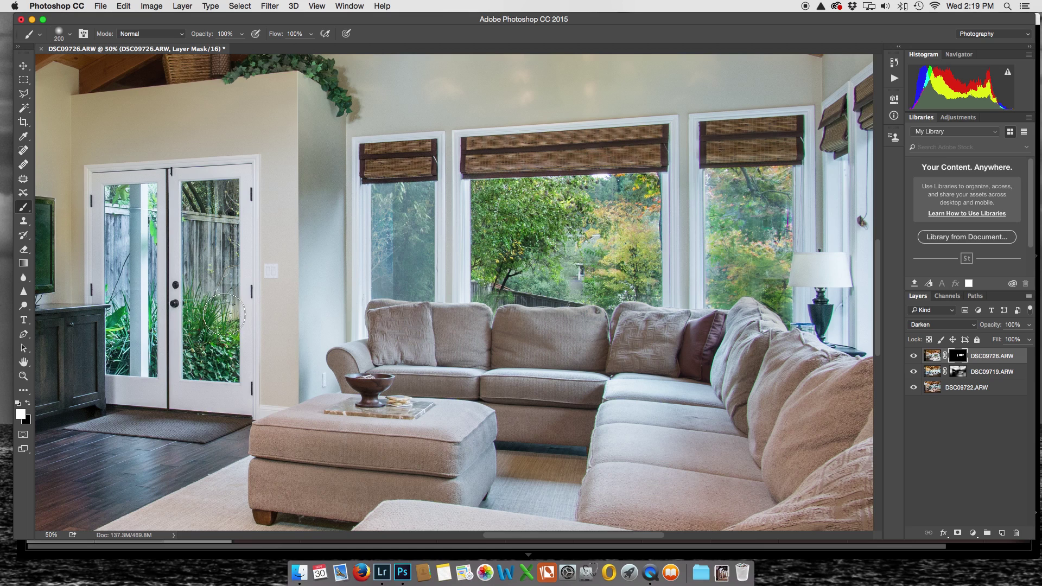
{"action": "mouse_move", "coordinate": [118, 193]}
{"action": "left_mouse_down"}
{"action": "mouse_move", "coordinate": [119, 309]}
{"action": "mouse_move", "coordinate": [124, 343]}
{"action": "mouse_move", "coordinate": [139, 354]}
{"action": "mouse_move", "coordinate": [153, 216]}
{"action": "mouse_move", "coordinate": [151, 198]}
{"action": "mouse_move", "coordinate": [126, 203]}
{"action": "left_mouse_up"}
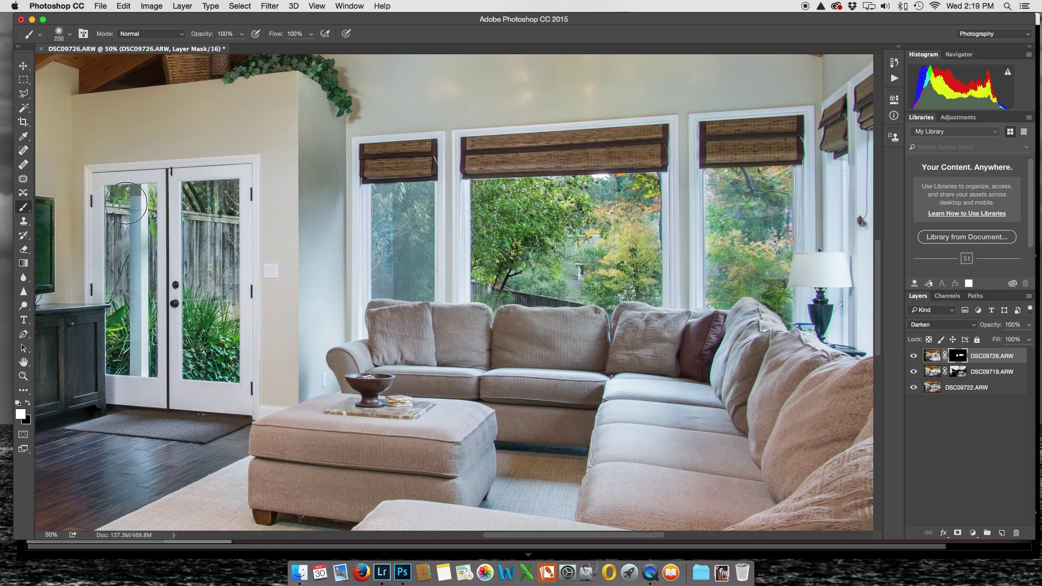
Step: Select the porch post seen through the French door pane nearest the TV with the Polygonal Lasso tool
{"action": "key", "text": "super+equal"}
{"action": "key", "text": "super+equal"}
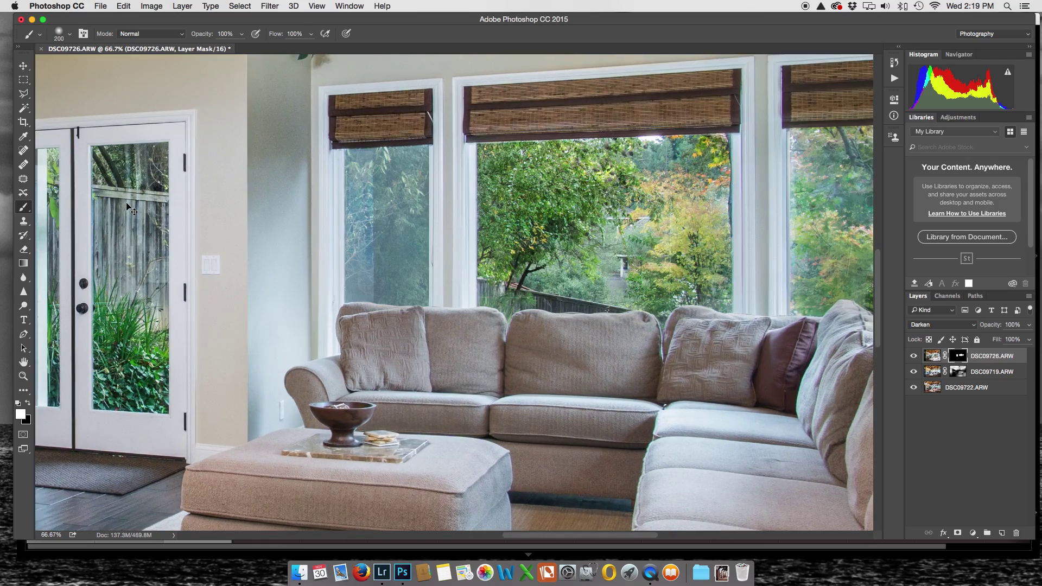
{"action": "left_click_drag", "start_coordinate": [198, 225], "coordinate": [735, 240]}
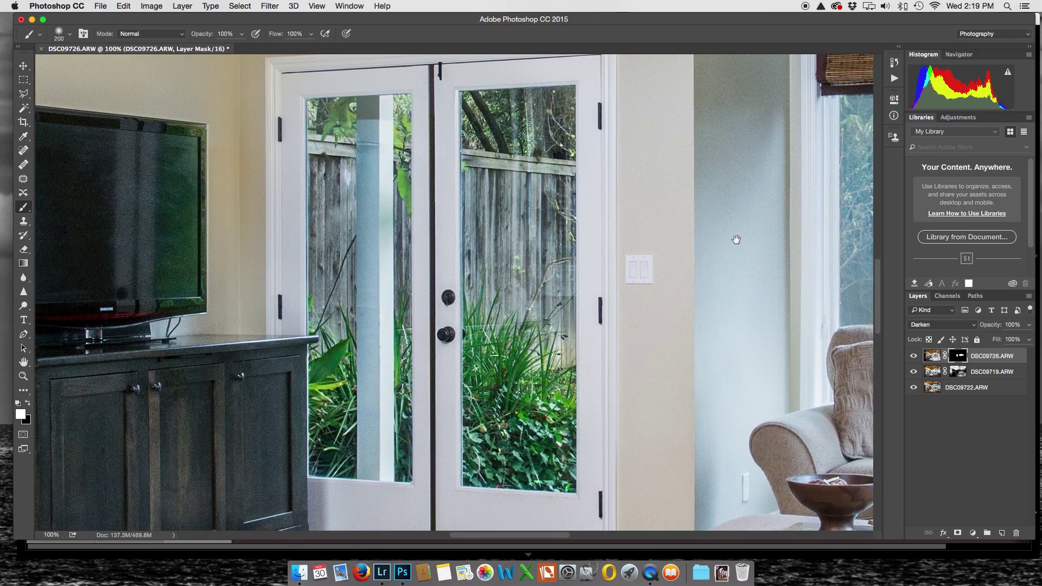
{"action": "left_click_drag", "start_coordinate": [339, 112], "coordinate": [353, 138]}
{"action": "left_click", "coordinate": [22, 94]}
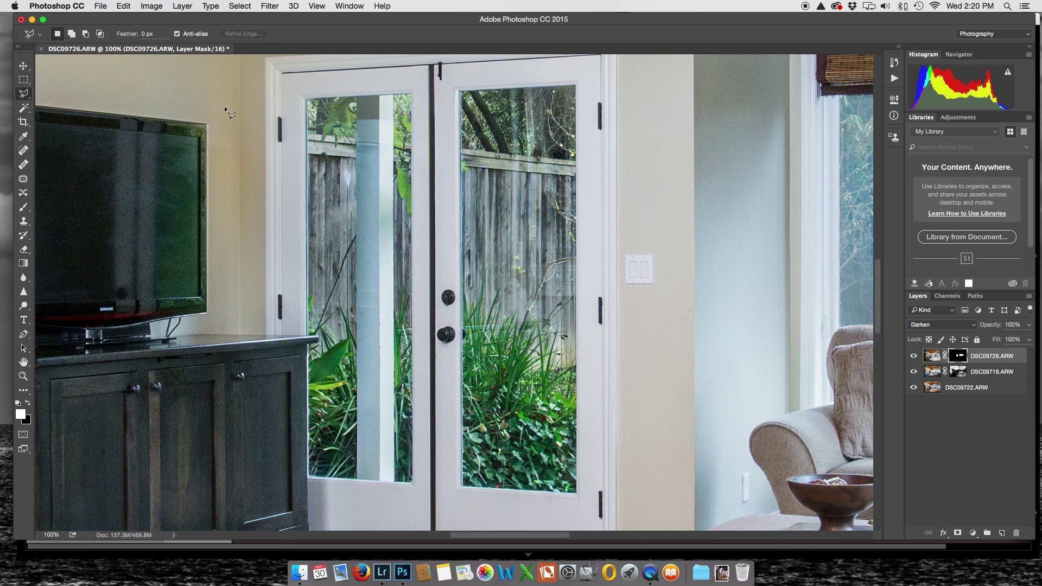
{"action": "left_click", "coordinate": [393, 95]}
{"action": "left_click", "coordinate": [357, 478]}
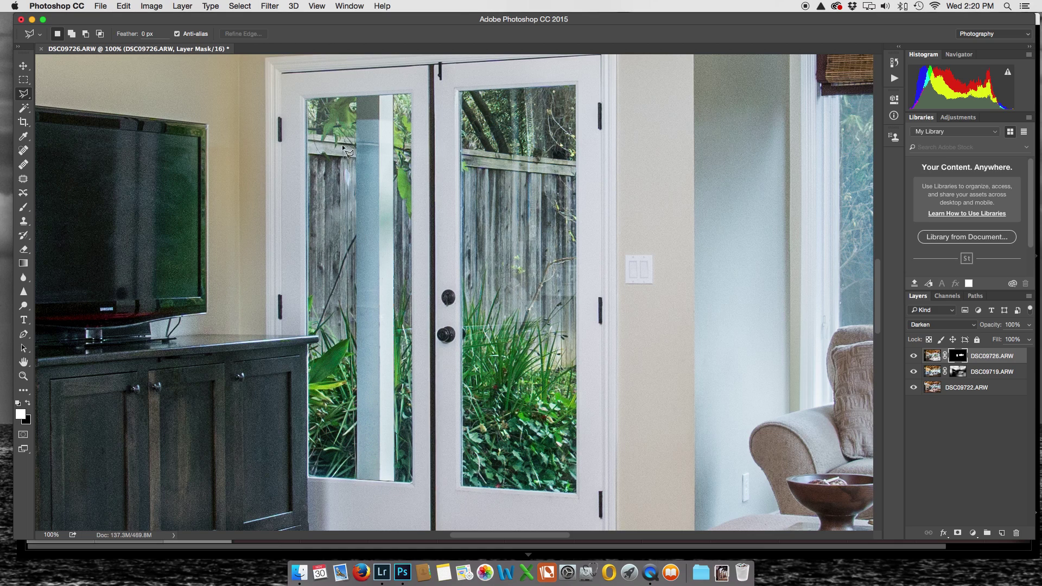
{"action": "left_click", "coordinate": [395, 97]}
Step: Paint the mask black inside the porch post selection with the 200 px brush, and deselect
{"action": "key", "text": "x"}
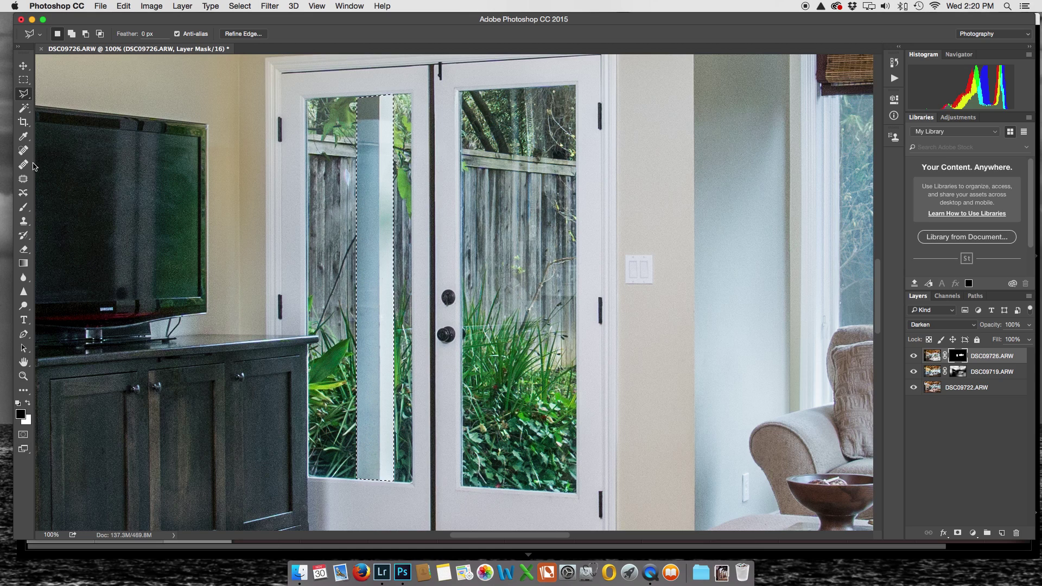
{"action": "left_click", "coordinate": [24, 206]}
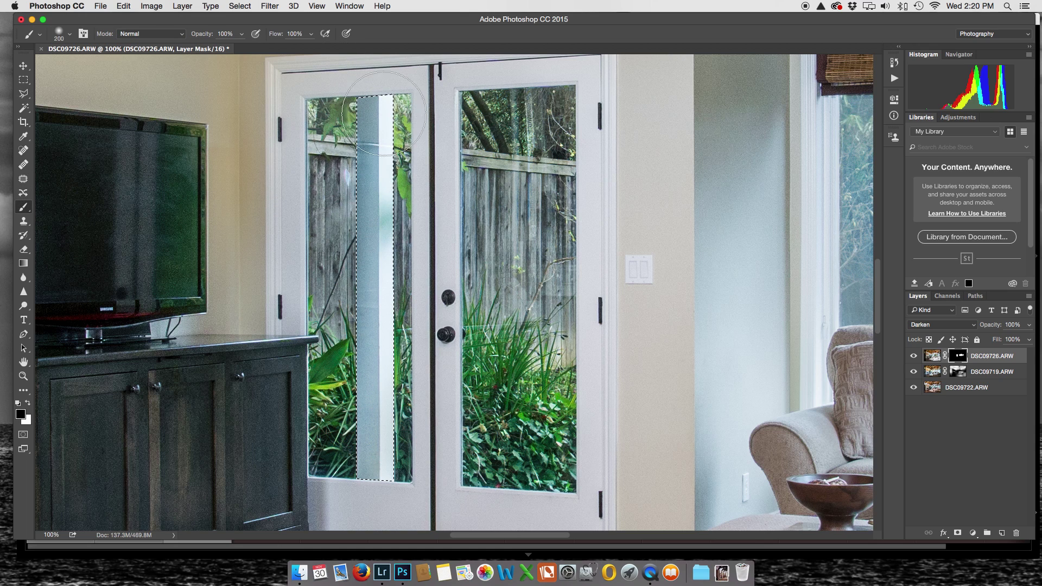
{"action": "key", "text": "super+d"}
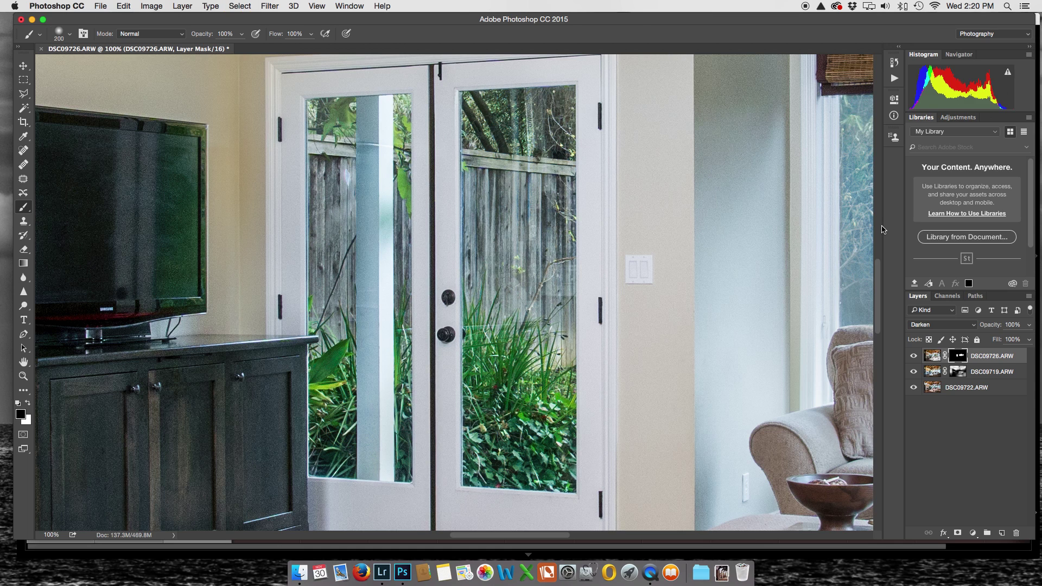
Step: Paint the DSC09726.ARW mask white over the tall side wall windows with a 200 px brush, and switch to black for the outer edge
{"action": "key", "text": "super+minus"}
{"action": "key", "text": "super+minus"}
{"action": "key", "text": "super+minus"}
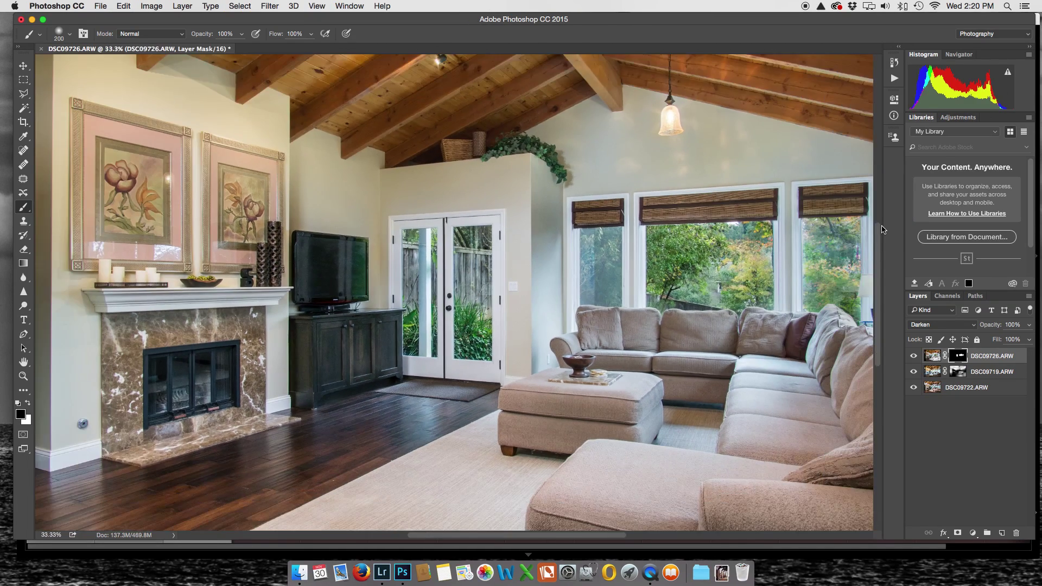
{"action": "key", "text": "super+minus"}
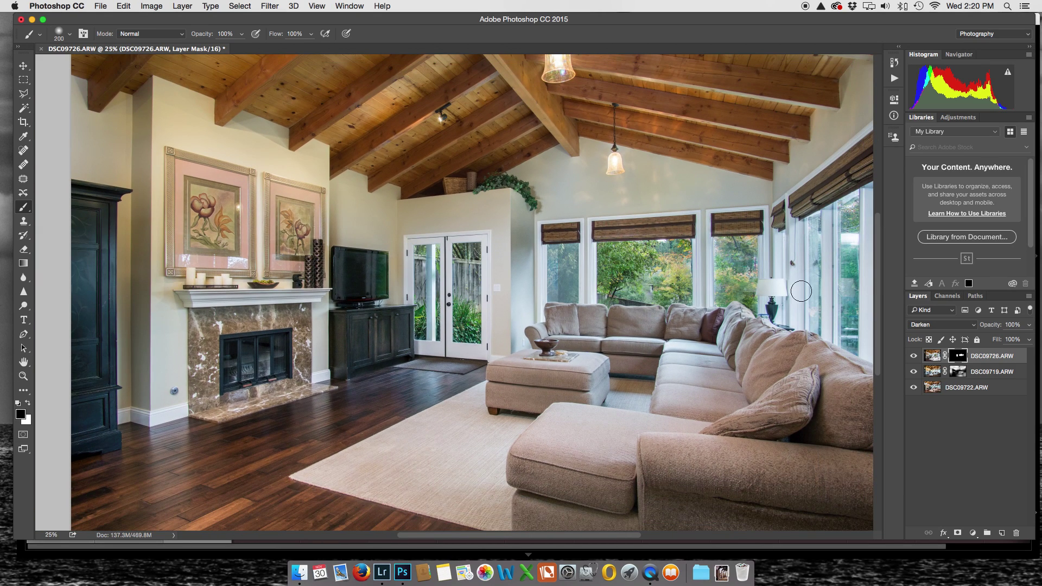
{"action": "key", "text": "x"}
{"action": "left_click_drag", "start_coordinate": [849, 208], "coordinate": [850, 256]}
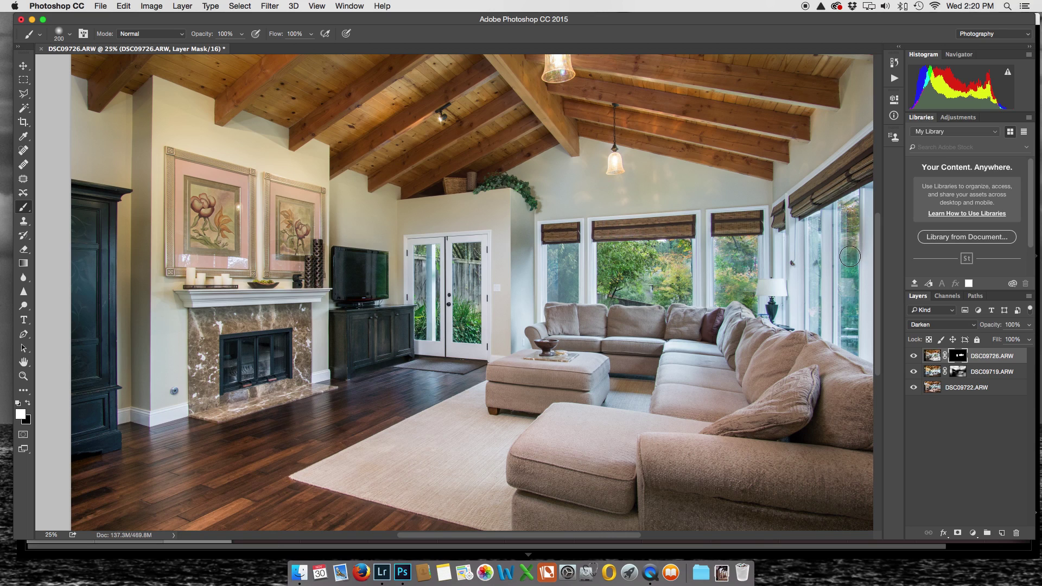
{"action": "mouse_move", "coordinate": [849, 302]}
{"action": "left_mouse_down"}
{"action": "mouse_move", "coordinate": [849, 336]}
{"action": "mouse_move", "coordinate": [852, 211]}
{"action": "left_mouse_up"}
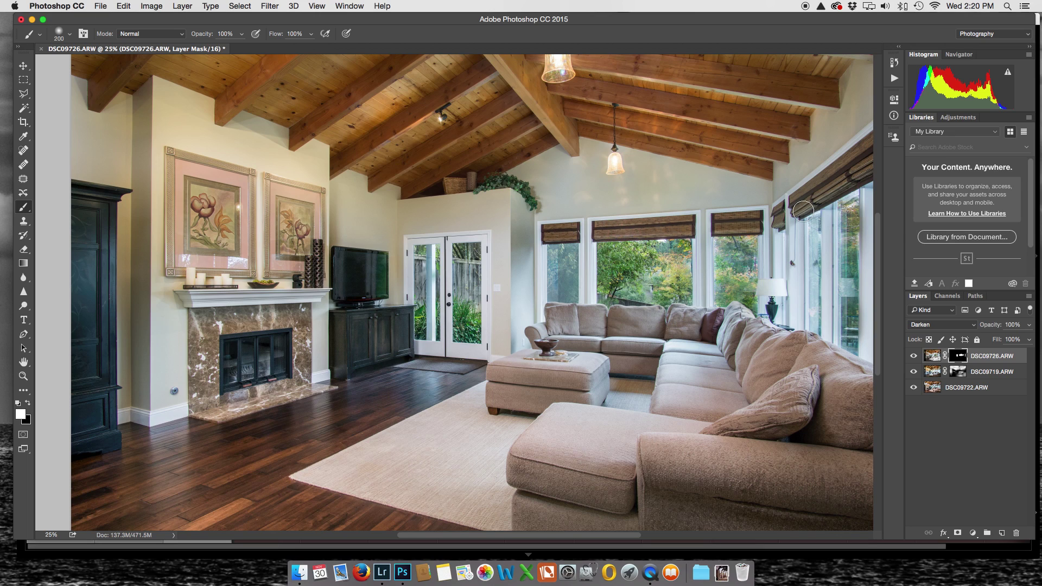
{"action": "key", "text": "x"}
{"action": "left_click_drag", "start_coordinate": [872, 201], "coordinate": [872, 287]}
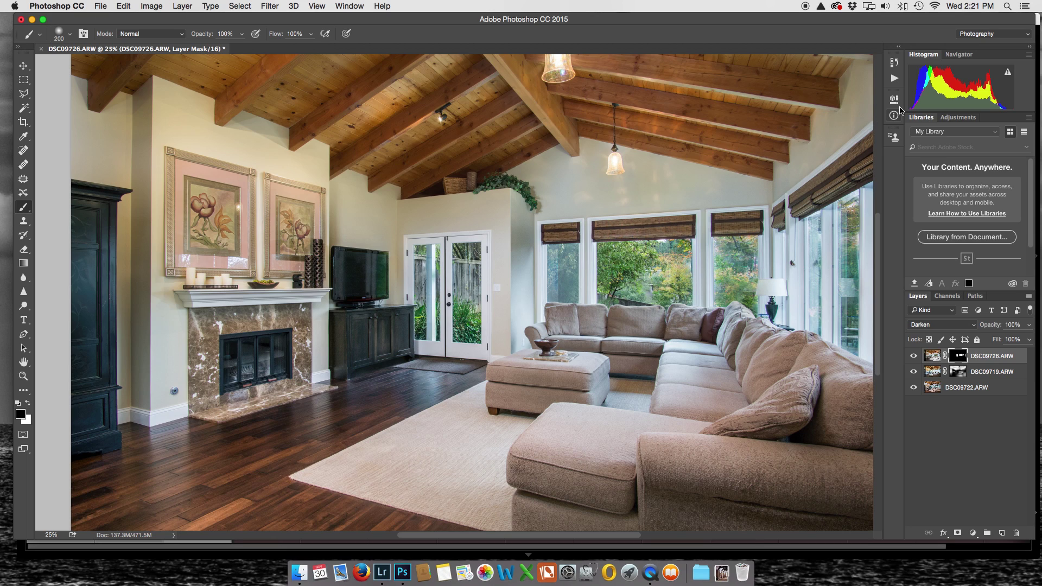
Step: Touch up the mask in white just below the side window's blind with a 150 px brush, and switch back to black
{"action": "key", "text": "x"}
{"action": "key", "text": "bracketleft"}
{"action": "key", "text": "super+equal"}
{"action": "key", "text": "super+equal"}
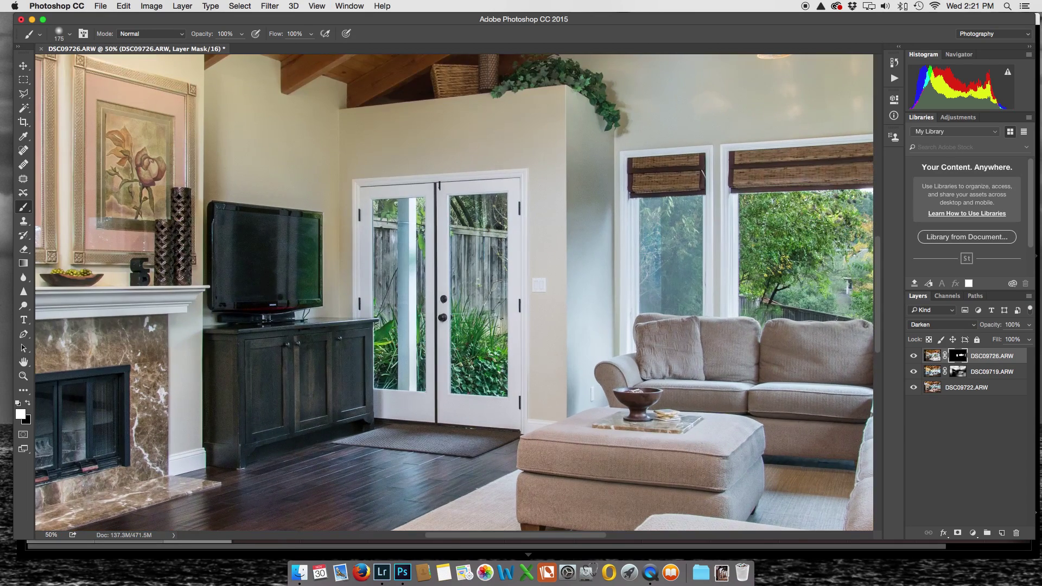
{"action": "scroll", "coordinate": [597, 217], "scroll_direction": "right", "scroll_amount": 10}
{"action": "key", "text": "bracketleft"}
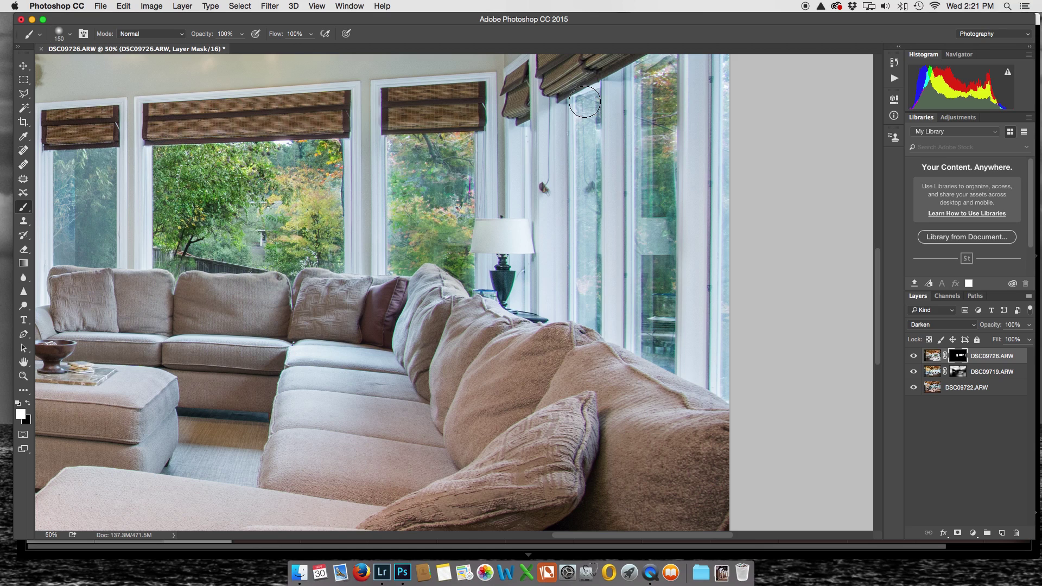
{"action": "mouse_move", "coordinate": [584, 101]}
{"action": "left_mouse_down"}
{"action": "mouse_move", "coordinate": [589, 321]}
{"action": "mouse_move", "coordinate": [588, 91]}
{"action": "left_mouse_up"}
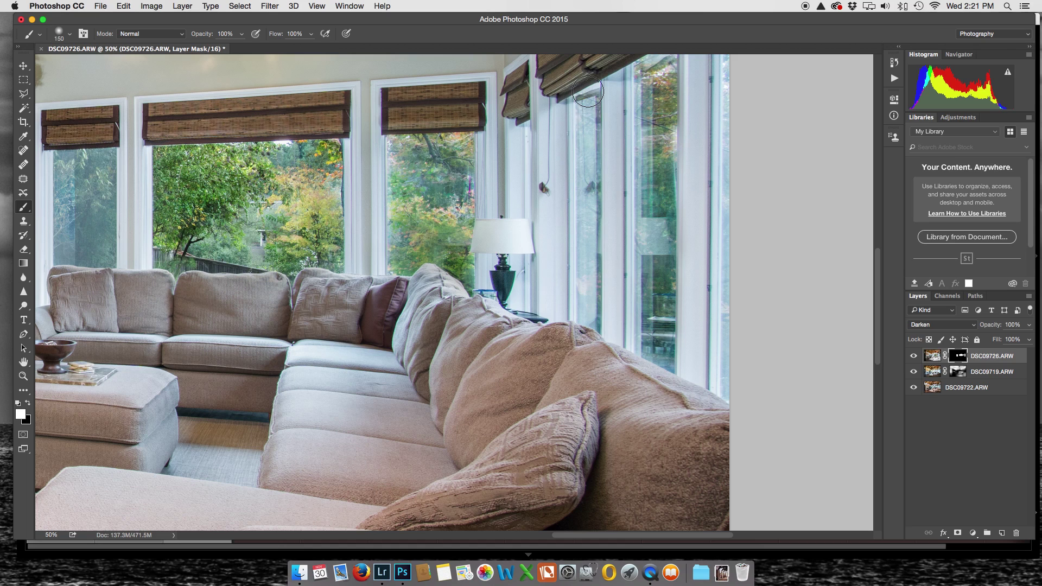
{"action": "key", "text": "x"}
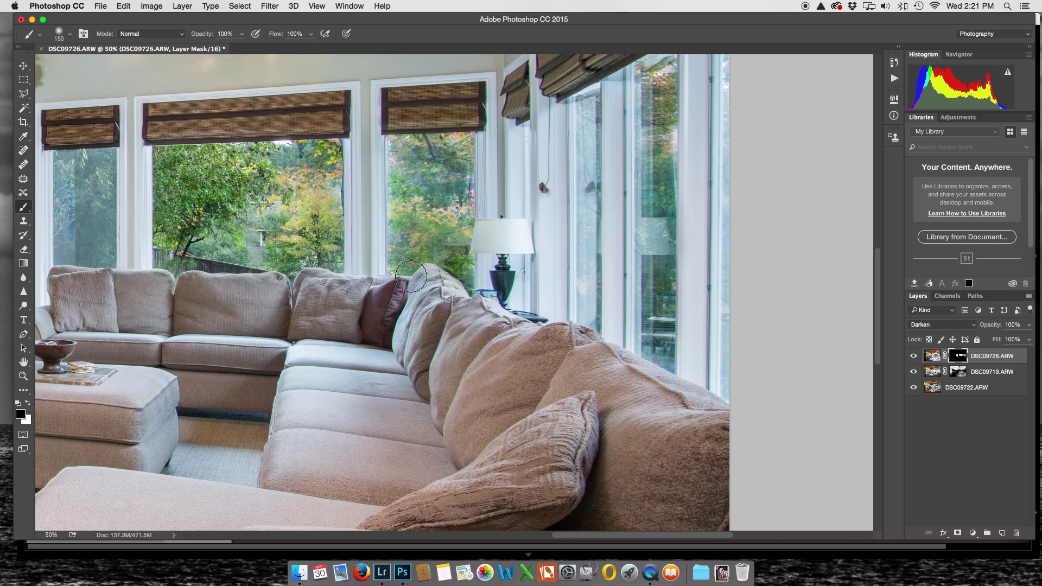
Step: Examine the sofa area, the blended image as a whole, and the French doors and fireplace wall up close
{"action": "scroll", "coordinate": [411, 277], "scroll_direction": "left", "scroll_amount": 10}
{"action": "scroll", "coordinate": [411, 276], "scroll_direction": "down", "scroll_amount": 4}
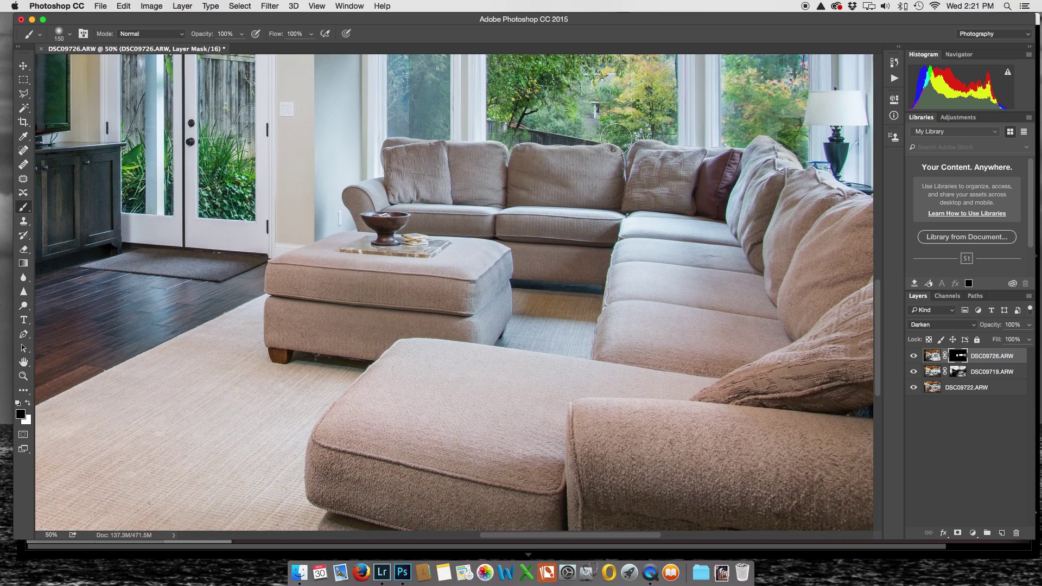
{"action": "key", "text": "super+minus"}
{"action": "key", "text": "super+minus"}
{"action": "key", "text": "super+minus"}
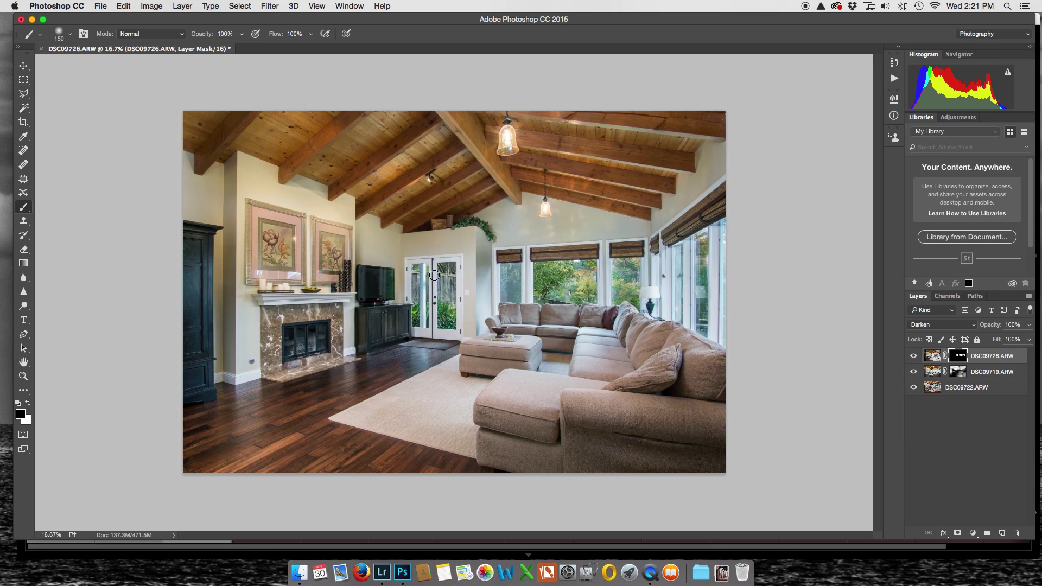
{"action": "key", "text": "super+plus"}
{"action": "key", "text": "super+plus"}
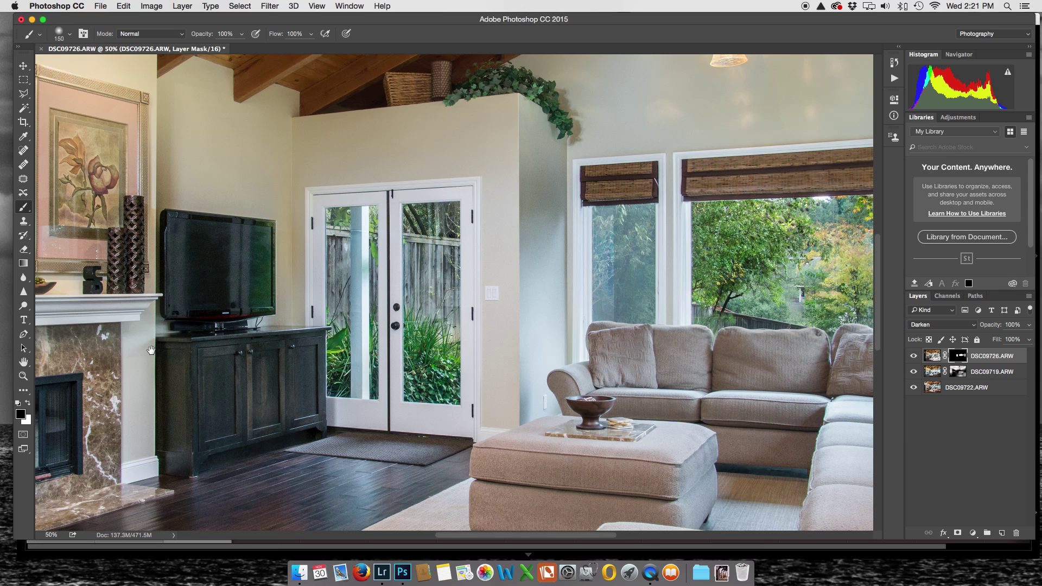
{"action": "key", "text": "super+plus"}
{"action": "left_click_drag", "start_coordinate": [399, 279], "coordinate": [610, 236]}
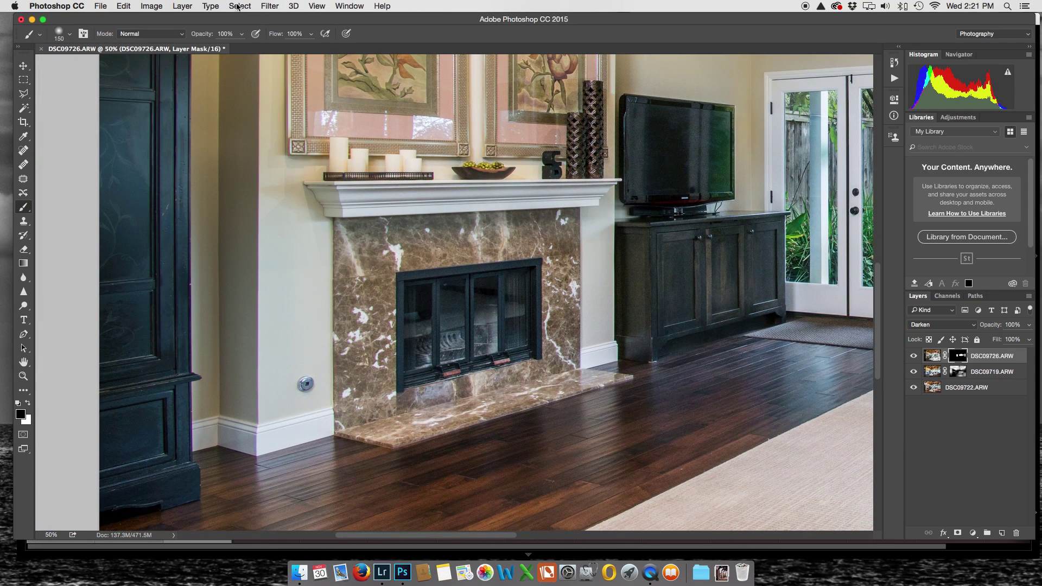
Step: Flatten the blended layers into a single background and add a new layer named Fire above it
{"action": "left_click", "coordinate": [182, 6]}
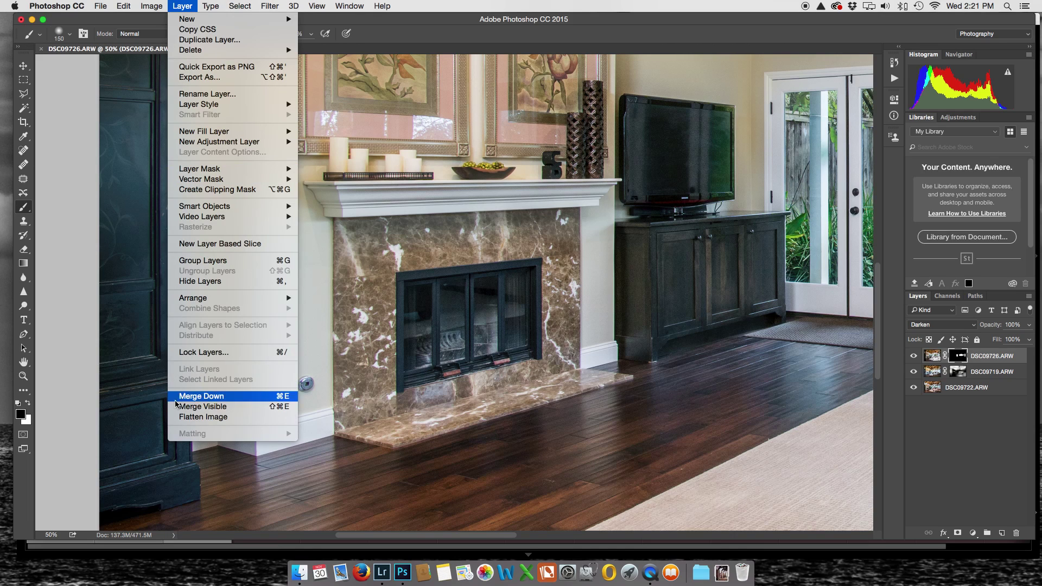
{"action": "left_click", "coordinate": [181, 417]}
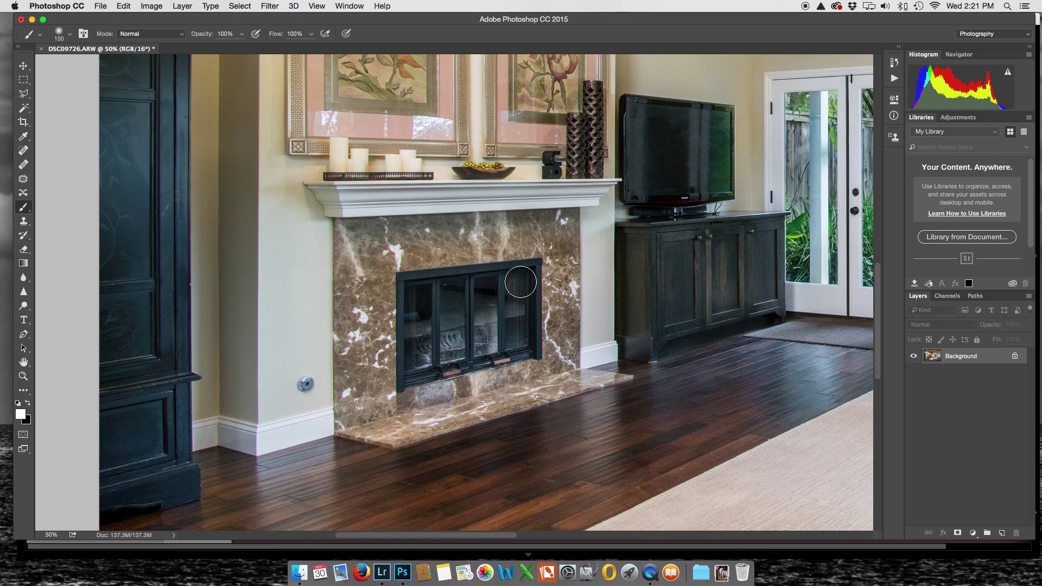
{"action": "key", "text": "super+shift+n"}
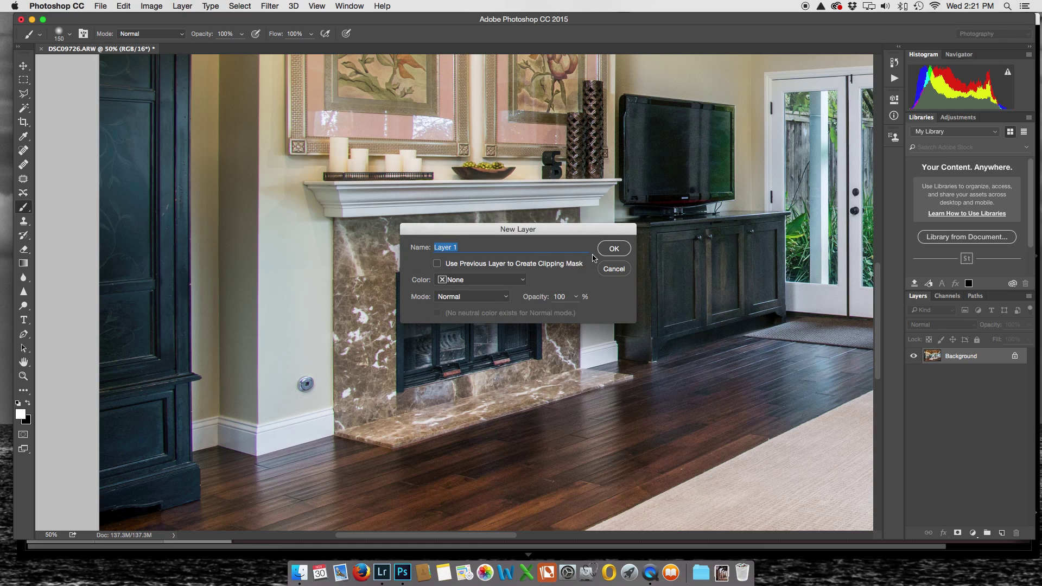
{"action": "type", "text": "Fire"}
{"action": "left_click", "coordinate": [621, 248]}
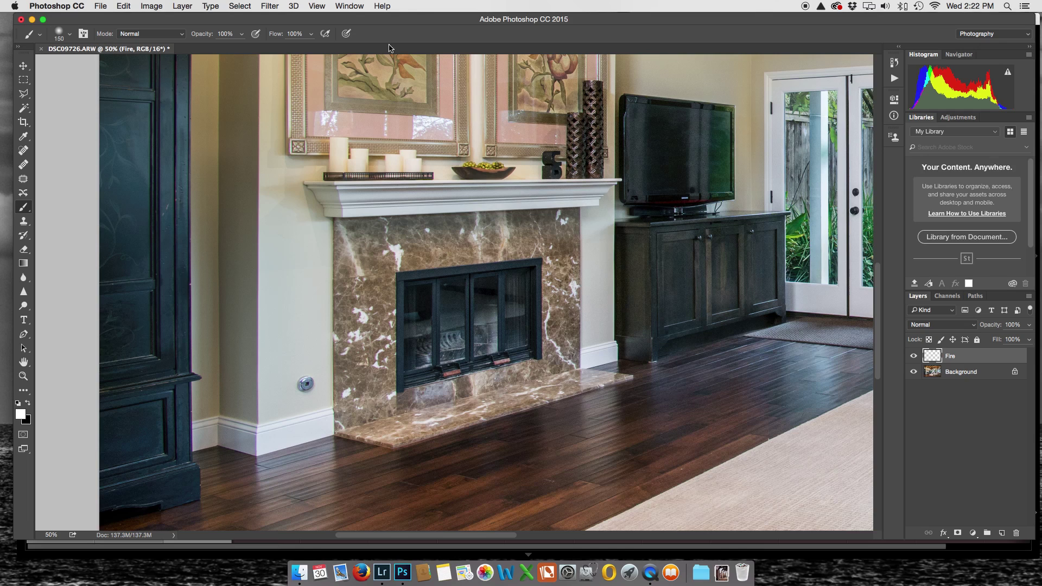
{"action": "left_click", "coordinate": [270, 7]}
{"action": "mouse_move", "coordinate": [282, 177]}
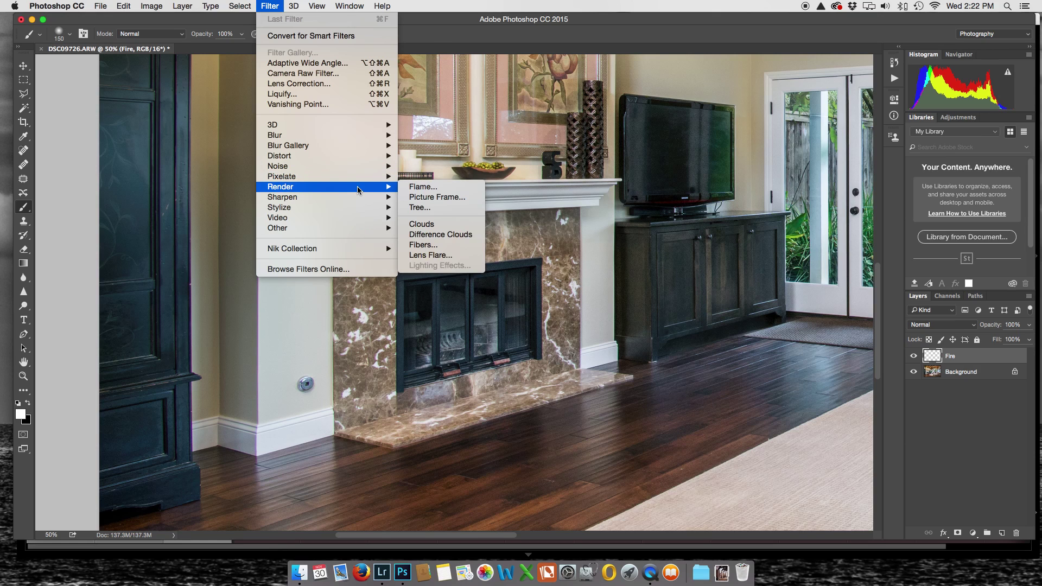
{"action": "left_click", "coordinate": [247, 22]}
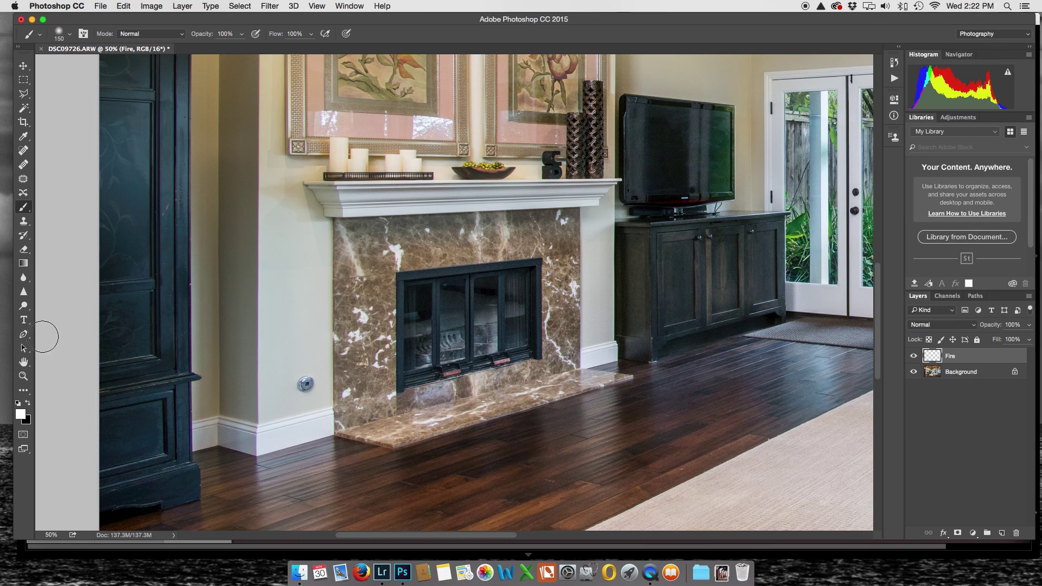
Step: Draw an open Pen tool path across the logs inside the fireplace opening, keeping the tool in Path mode
{"action": "left_click", "coordinate": [24, 335]}
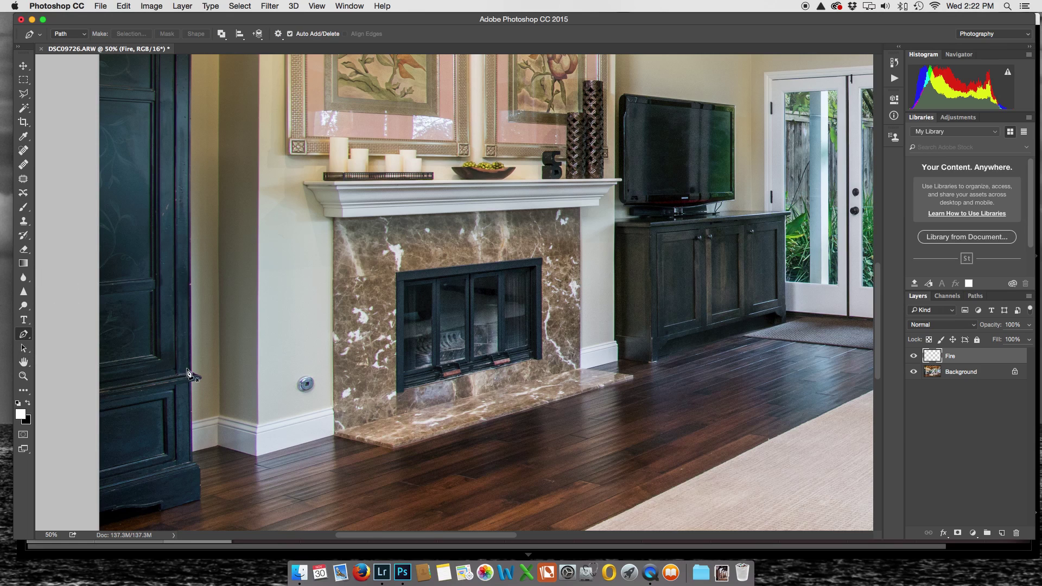
{"action": "left_click", "coordinate": [416, 357]}
{"action": "left_click", "coordinate": [423, 357]}
{"action": "left_click", "coordinate": [430, 353]}
{"action": "left_click", "coordinate": [441, 354]}
{"action": "left_click", "coordinate": [450, 352]}
{"action": "left_click", "coordinate": [466, 353]}
{"action": "left_click", "coordinate": [472, 350]}
{"action": "left_click", "coordinate": [481, 350]}
{"action": "left_click", "coordinate": [84, 35]}
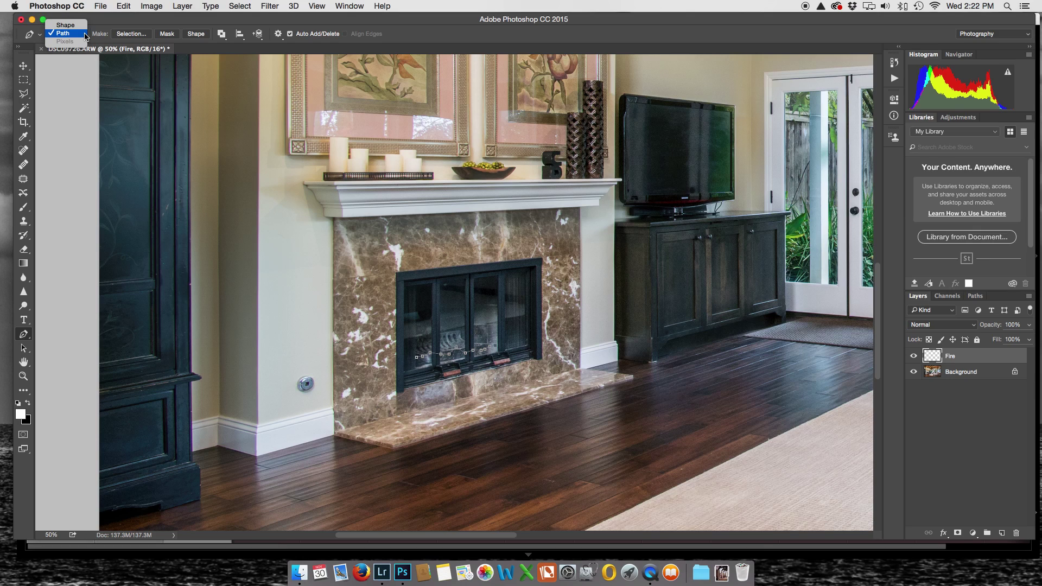
{"action": "left_click", "coordinate": [75, 35]}
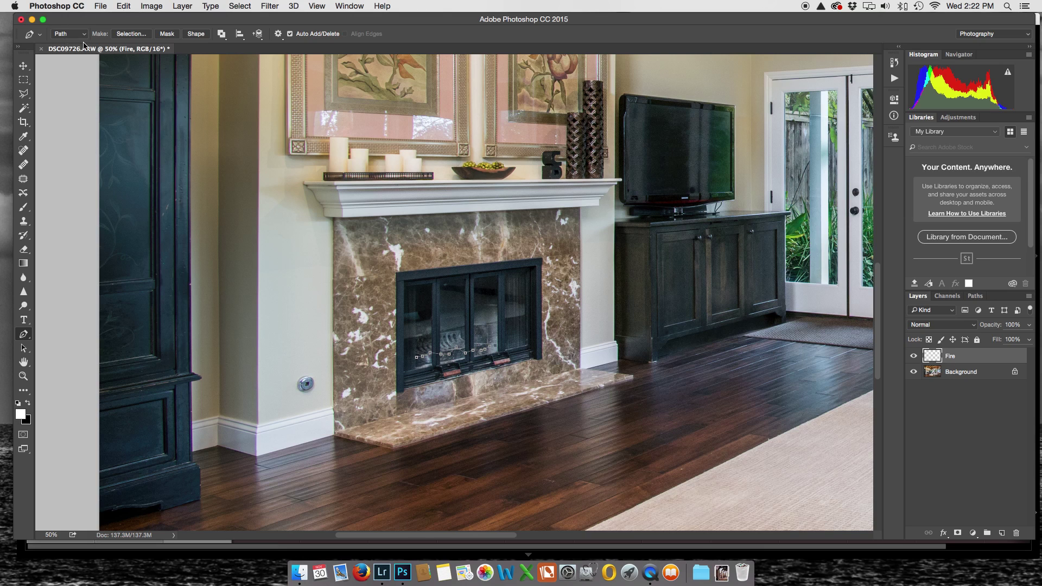
Step: Render flames along the path on the Fire layer with the Multiple Flames One Direction type at Medium quality, and dismiss the path
{"action": "left_click", "coordinate": [263, 7]}
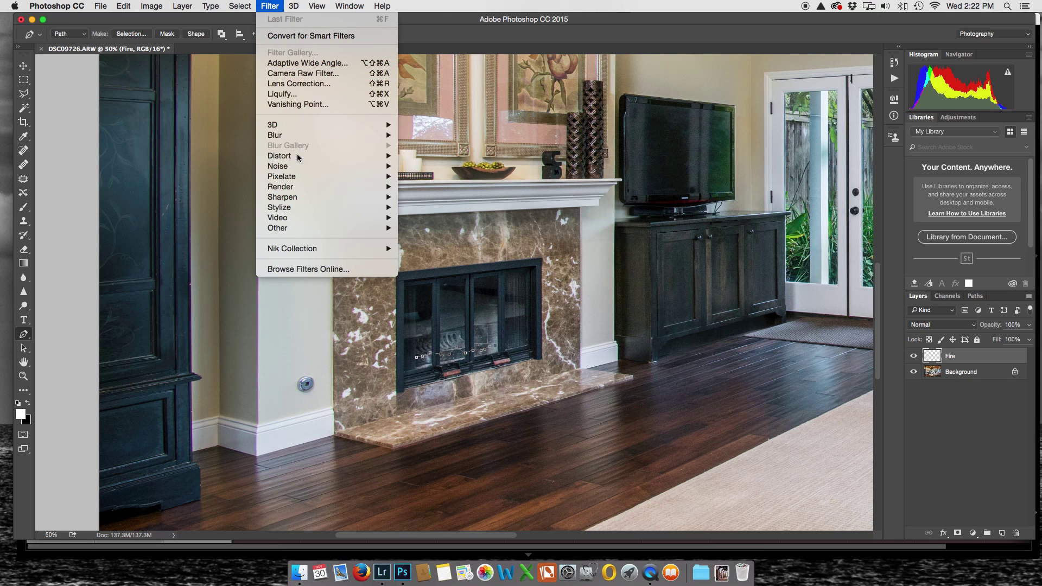
{"action": "mouse_move", "coordinate": [297, 190]}
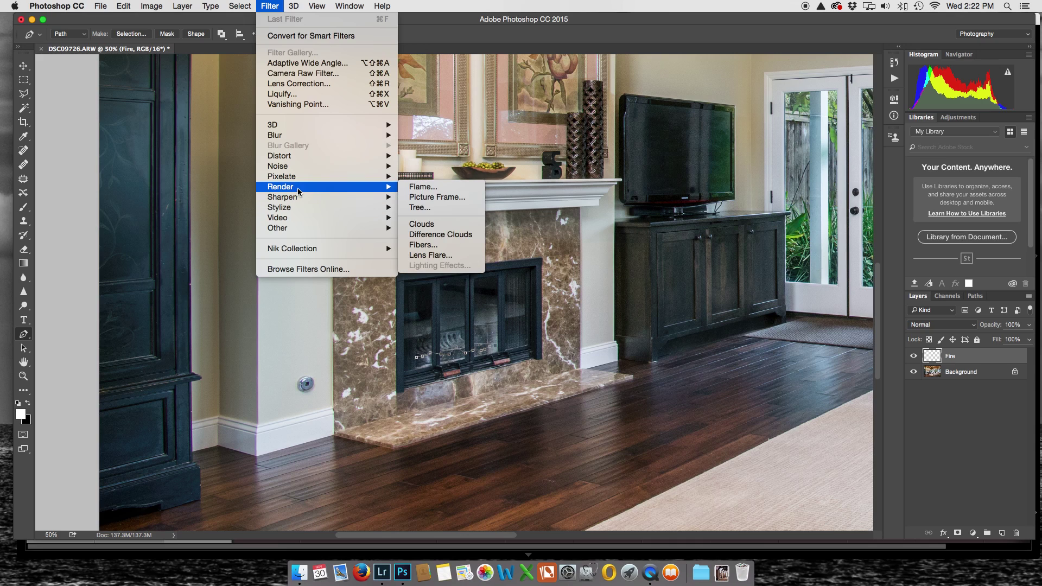
{"action": "left_click", "coordinate": [417, 187]}
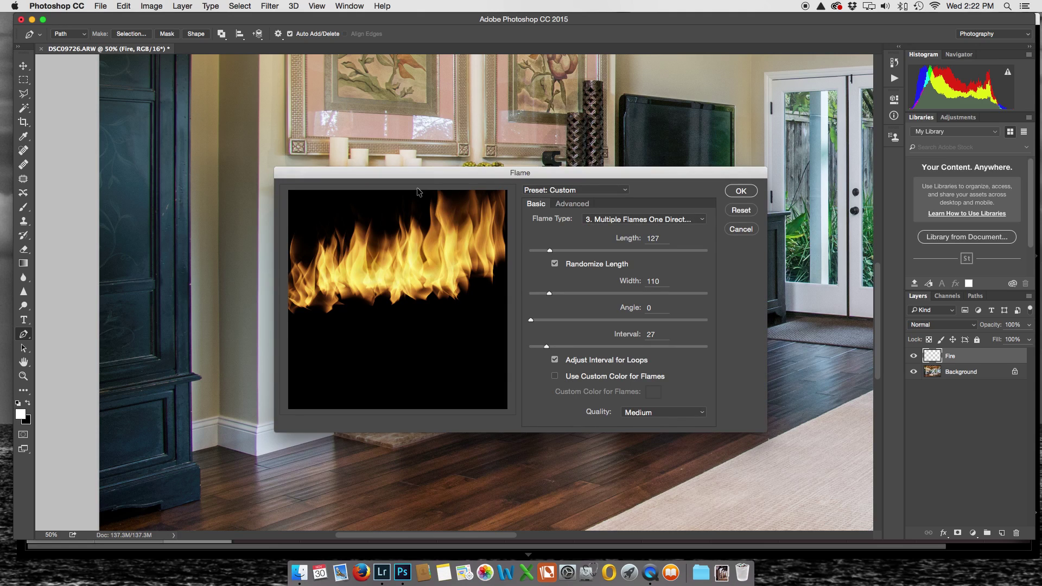
{"action": "left_click_drag", "start_coordinate": [451, 172], "coordinate": [510, 232]}
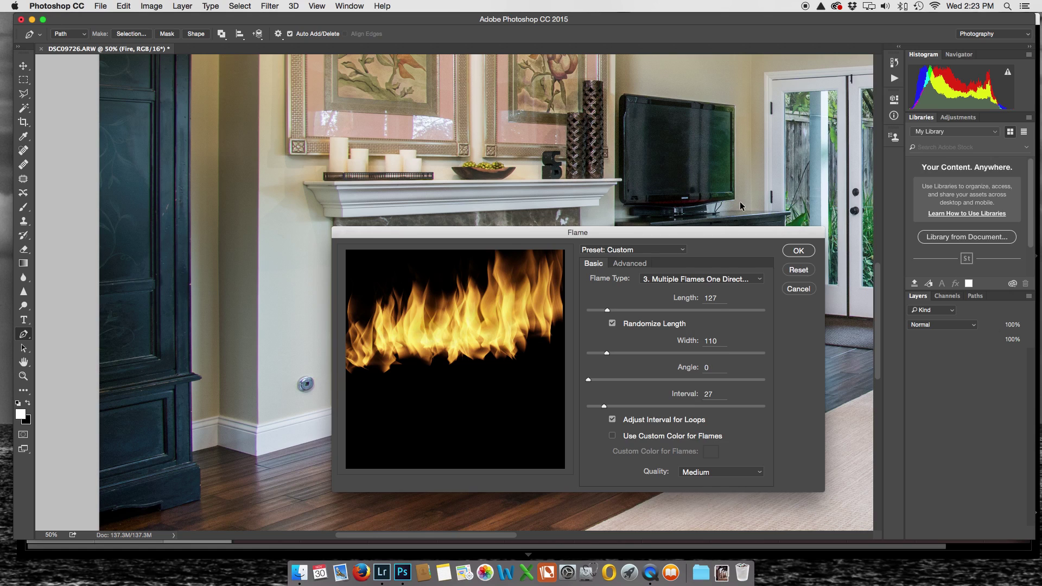
{"action": "left_click", "coordinate": [798, 251]}
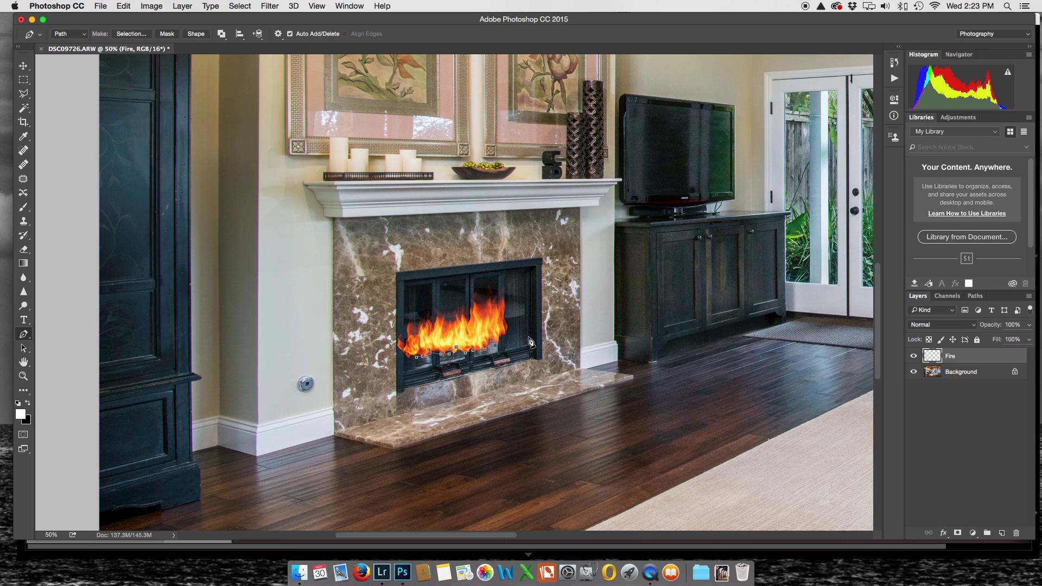
{"action": "key", "text": "Return"}
Step: Transform the flames to sit inside the firebox, rotated about -4.7° and scaled to about 82% width and 72% height
{"action": "key", "text": "super+t"}
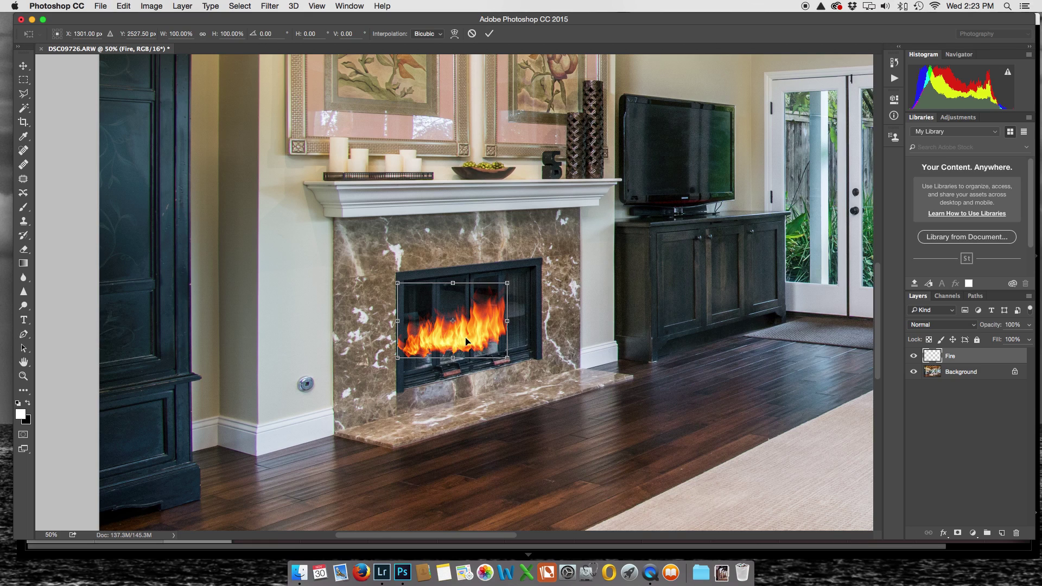
{"action": "left_click_drag", "start_coordinate": [466, 373], "coordinate": [480, 352]}
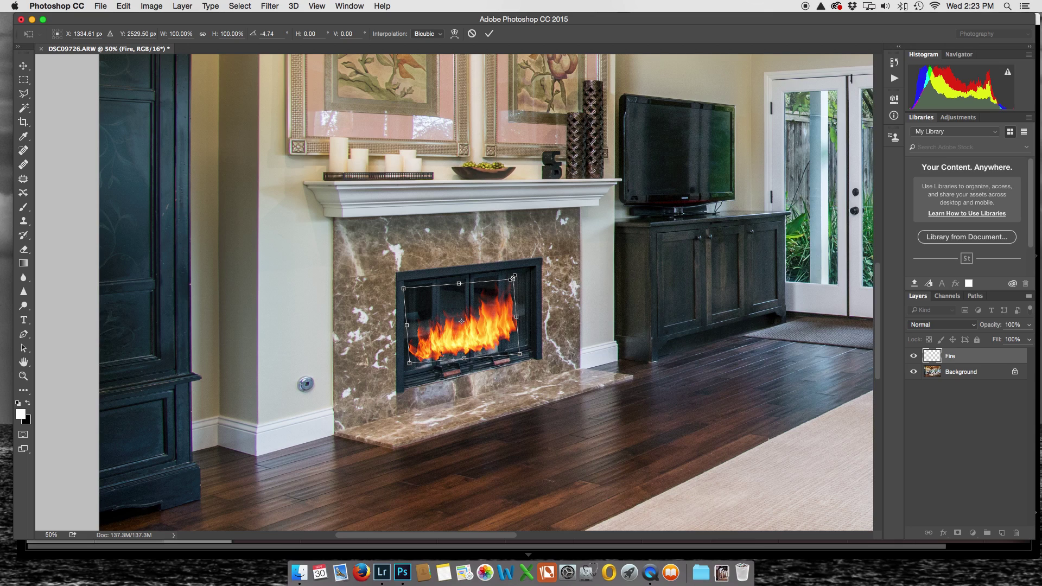
{"action": "left_click_drag", "start_coordinate": [513, 279], "coordinate": [499, 331]}
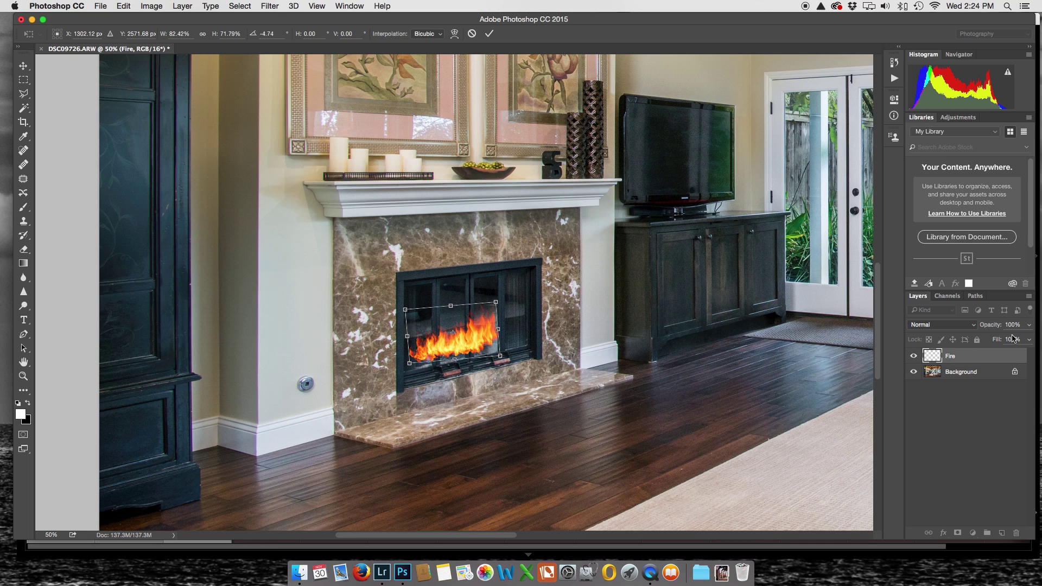
{"action": "key", "text": "Return"}
{"action": "key", "text": "p"}
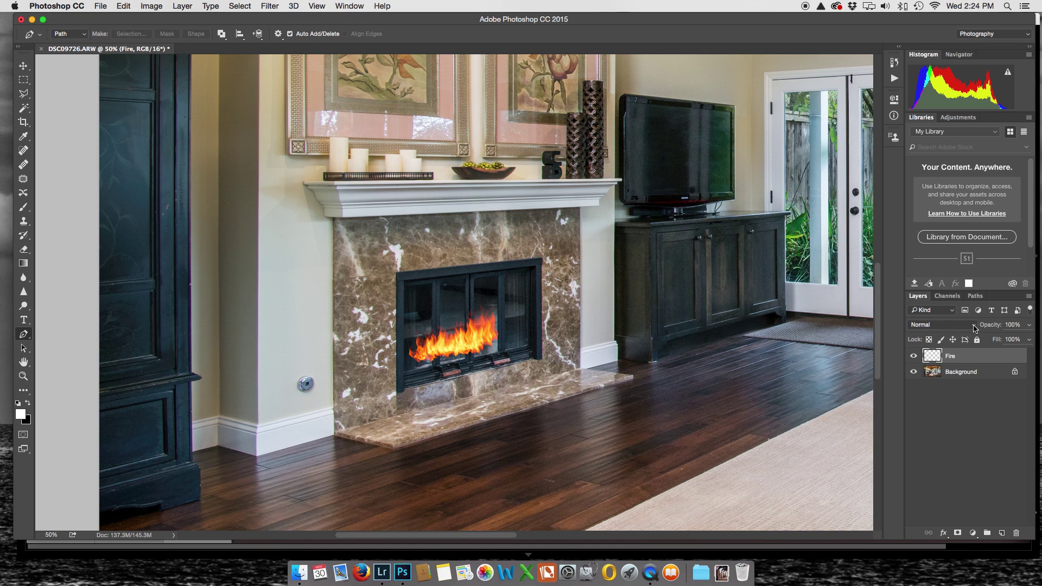
Step: Set the Fire layer's blend mode to Screen, keeping its opacity and fill at 100%
{"action": "left_click", "coordinate": [975, 328]}
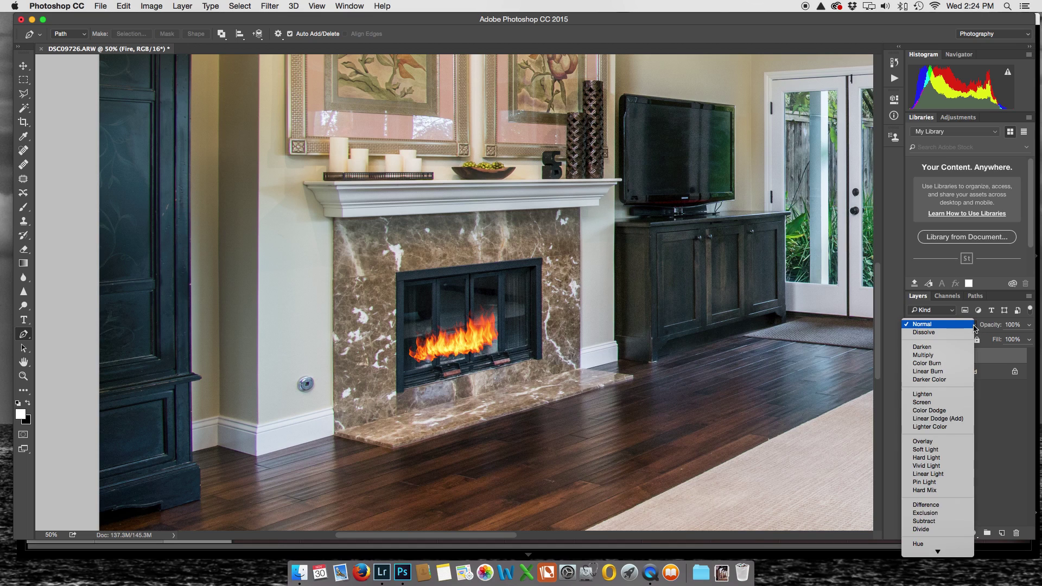
{"action": "left_click", "coordinate": [922, 403]}
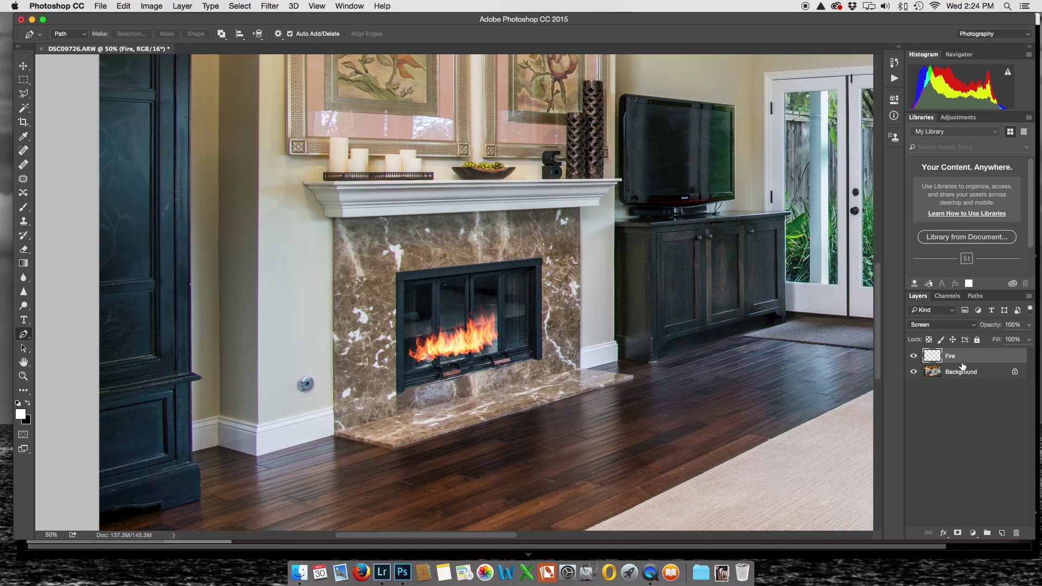
{"action": "left_click", "coordinate": [1030, 325]}
{"action": "mouse_move", "coordinate": [1029, 341]}
{"action": "left_mouse_down"}
{"action": "mouse_move", "coordinate": [1008, 343]}
{"action": "mouse_move", "coordinate": [1038, 345]}
{"action": "left_mouse_up"}
Step: Select the centre post of the fireplace doors with the Polygonal Lasso and erase the flames over it with a 200 px eraser
{"action": "key", "text": "super+equal"}
{"action": "key", "text": "super+equal"}
{"action": "key", "text": "super+equal"}
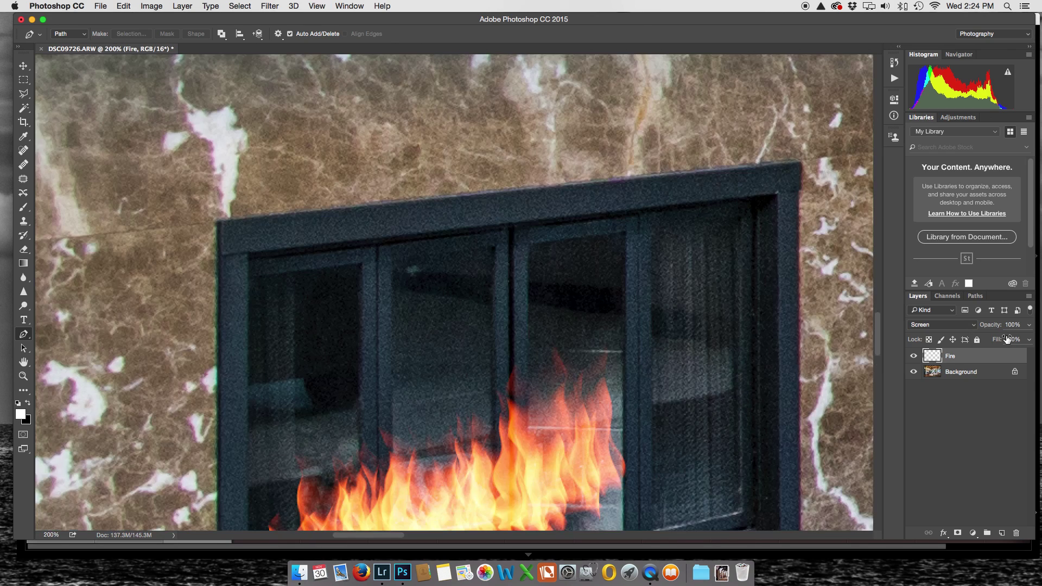
{"action": "scroll", "coordinate": [656, 297], "scroll_direction": "down", "scroll_amount": 5}
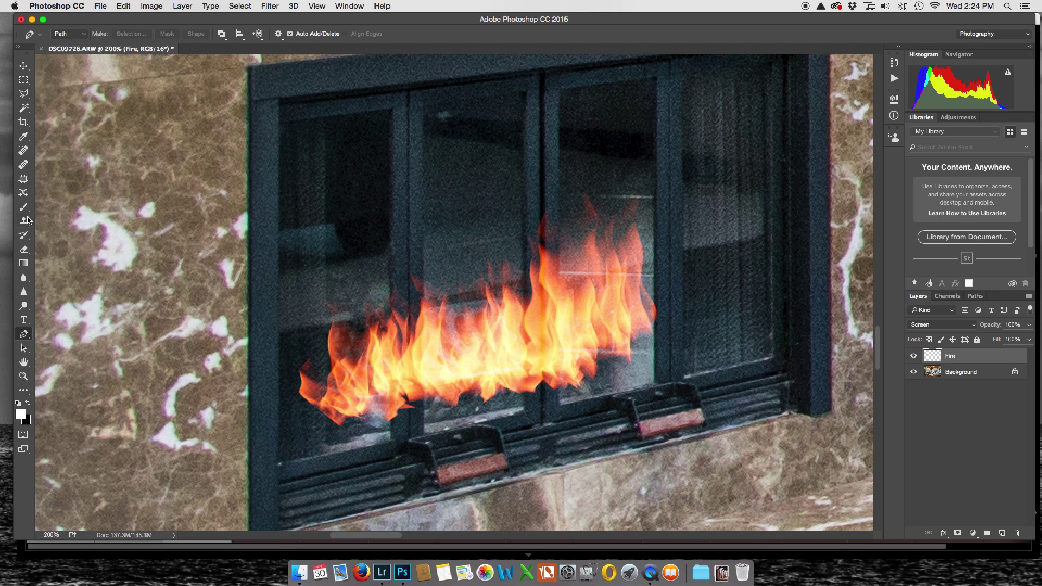
{"action": "left_click", "coordinate": [24, 251]}
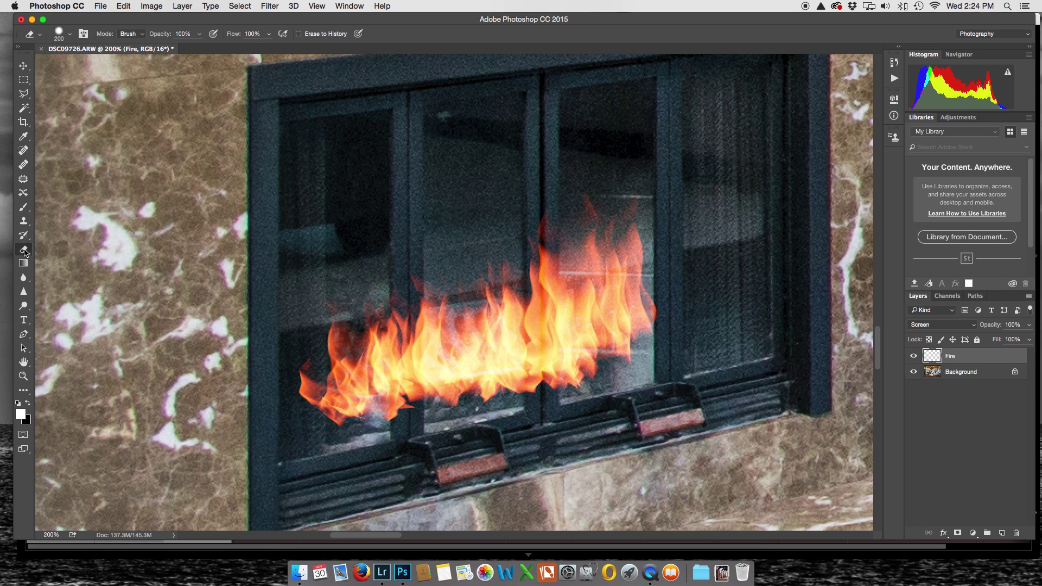
{"action": "left_click", "coordinate": [23, 94]}
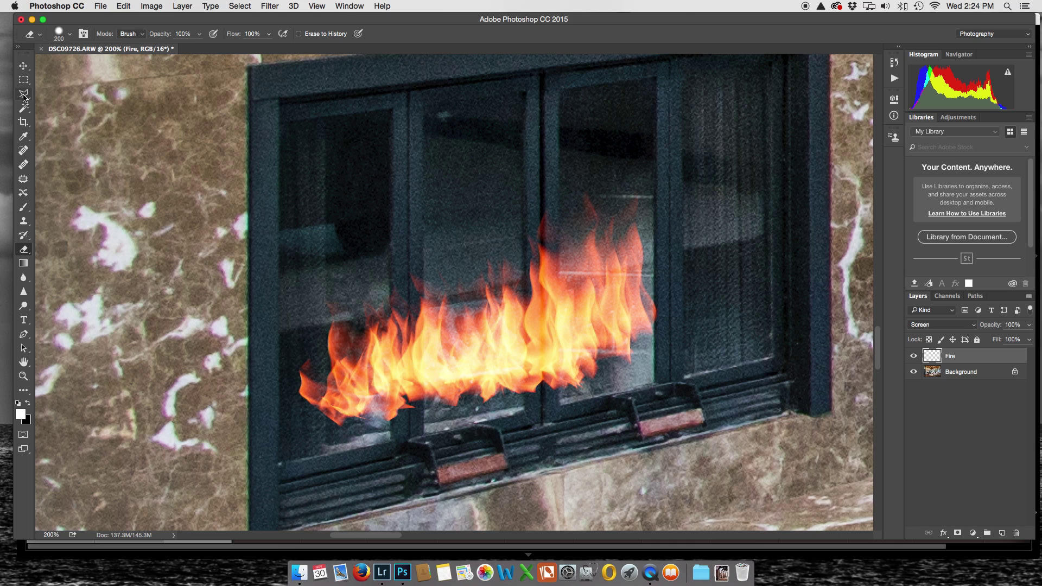
{"action": "left_click", "coordinate": [559, 168]}
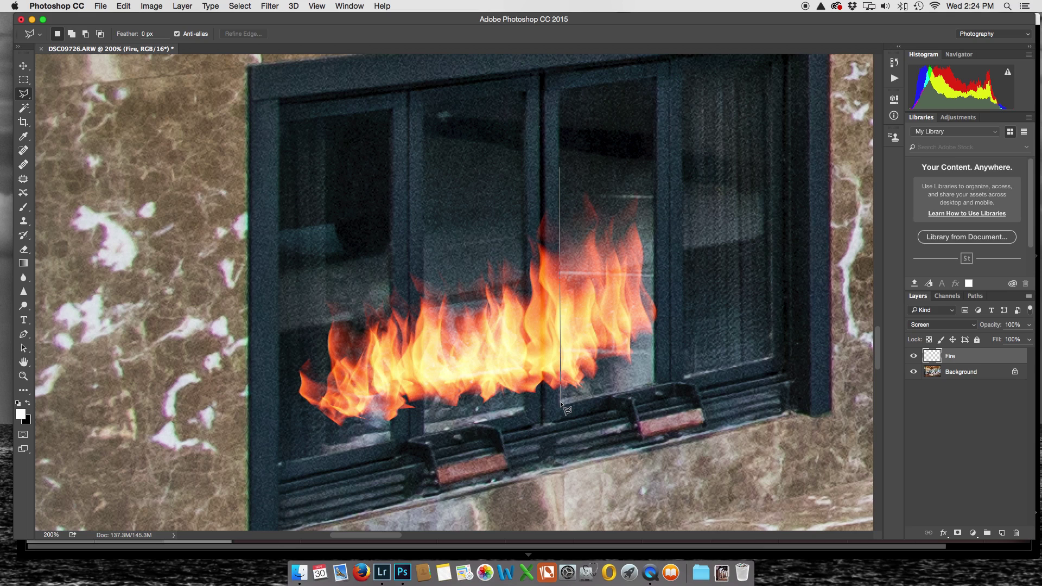
{"action": "left_click", "coordinate": [523, 408]}
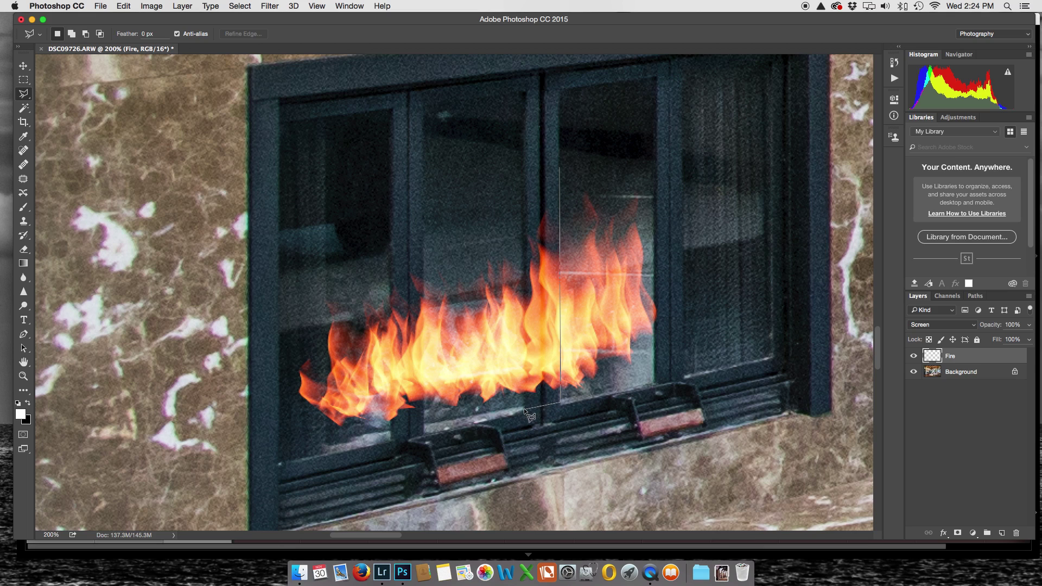
{"action": "left_click", "coordinate": [522, 180]}
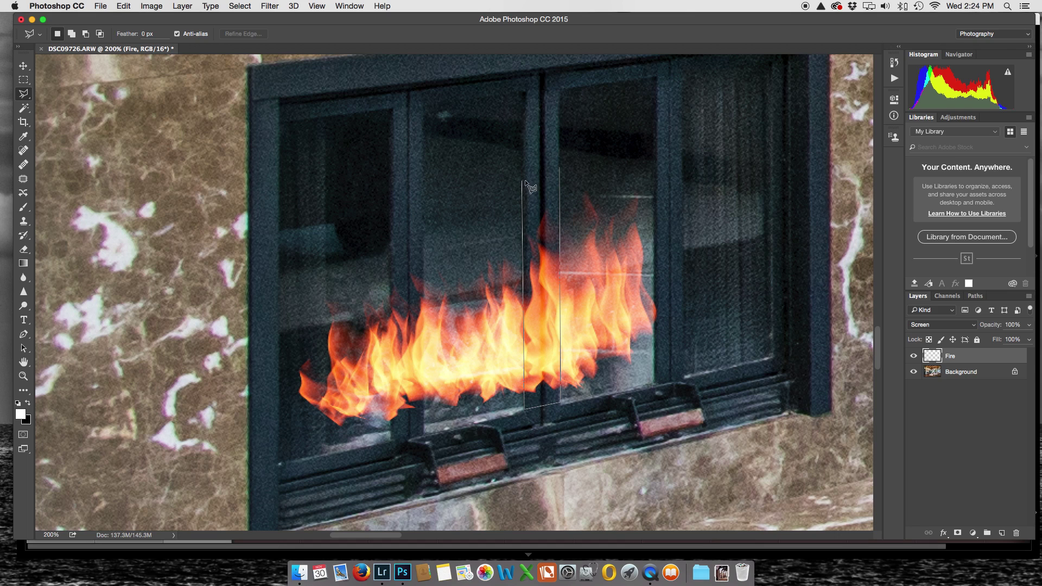
{"action": "left_click", "coordinate": [557, 169]}
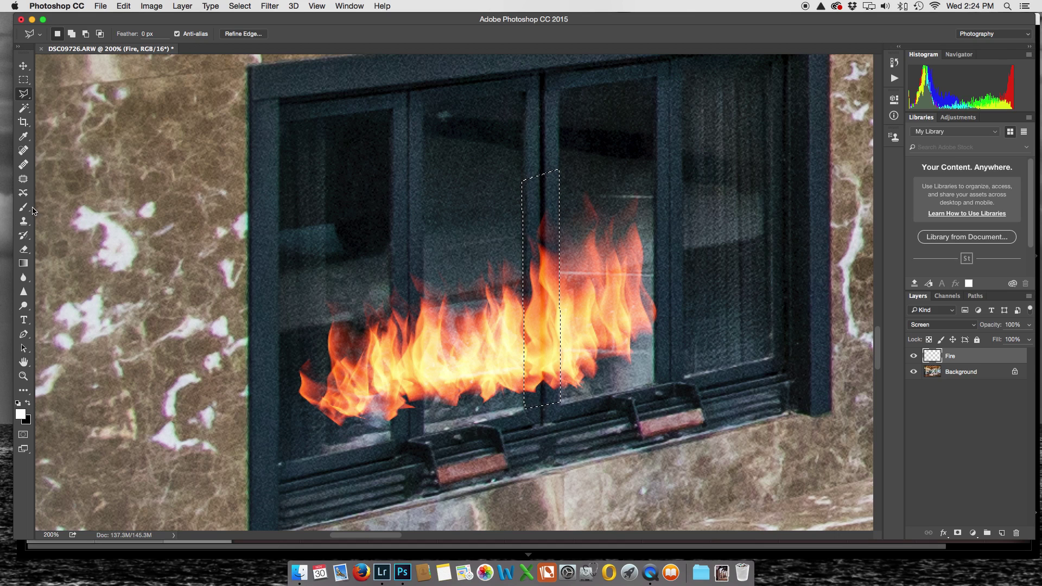
{"action": "left_click", "coordinate": [23, 250]}
{"action": "mouse_move", "coordinate": [527, 219]}
{"action": "left_mouse_down"}
{"action": "mouse_move", "coordinate": [548, 336]}
{"action": "mouse_move", "coordinate": [540, 245]}
{"action": "left_mouse_up"}
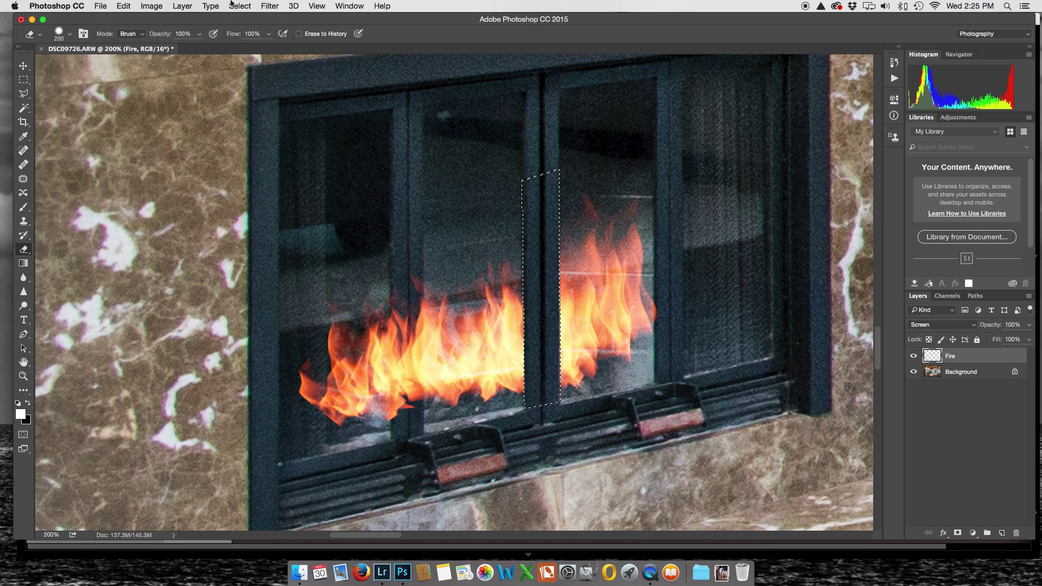
Step: Feather the centre post selection by 2 pixels, deselect it, and switch back to the Polygonal Lasso
{"action": "left_click", "coordinate": [238, 7]}
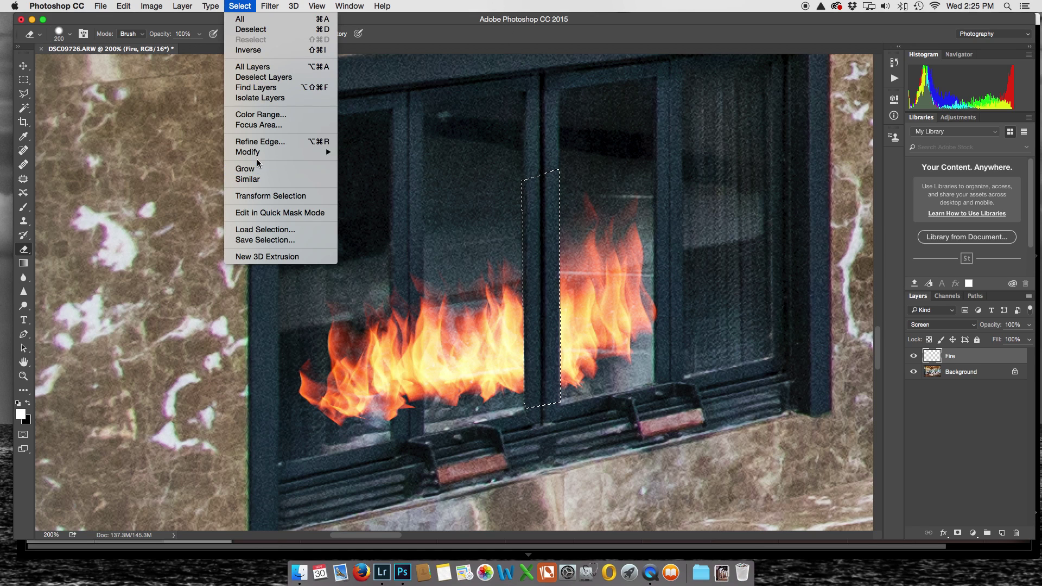
{"action": "mouse_move", "coordinate": [259, 153]}
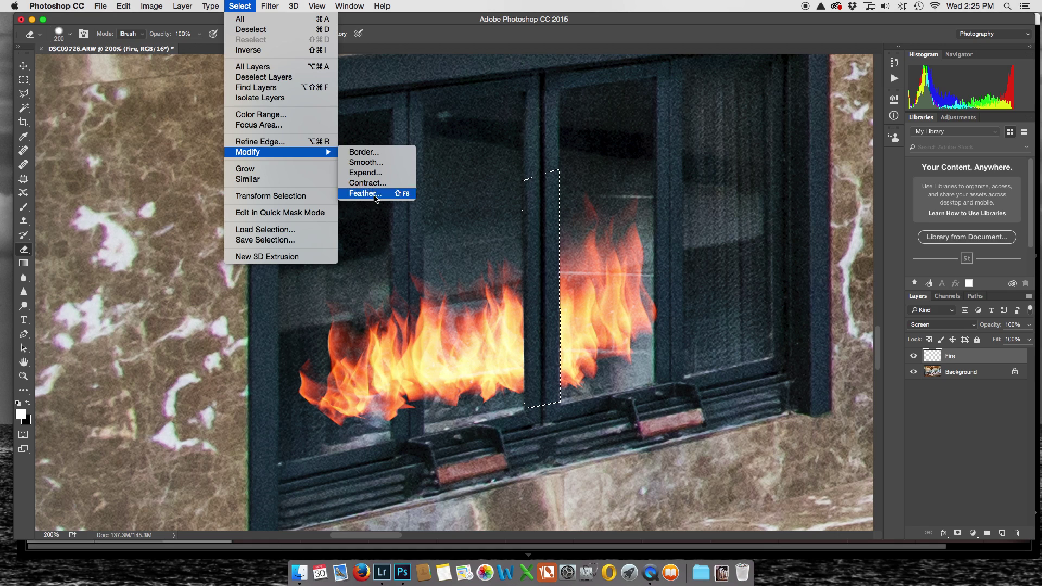
{"action": "left_click", "coordinate": [365, 193]}
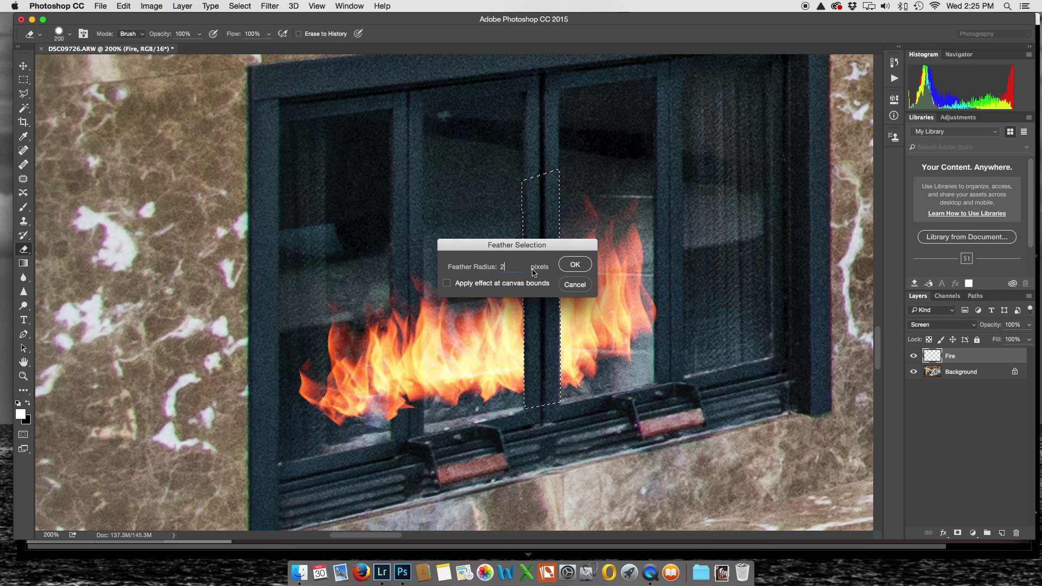
{"action": "key", "text": "Return"}
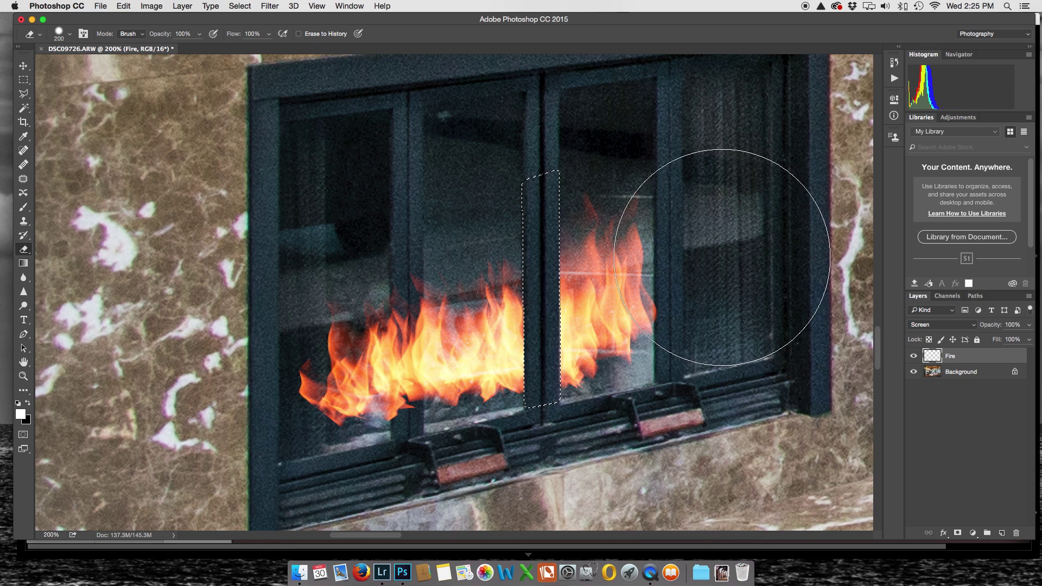
{"action": "key", "text": "super+d"}
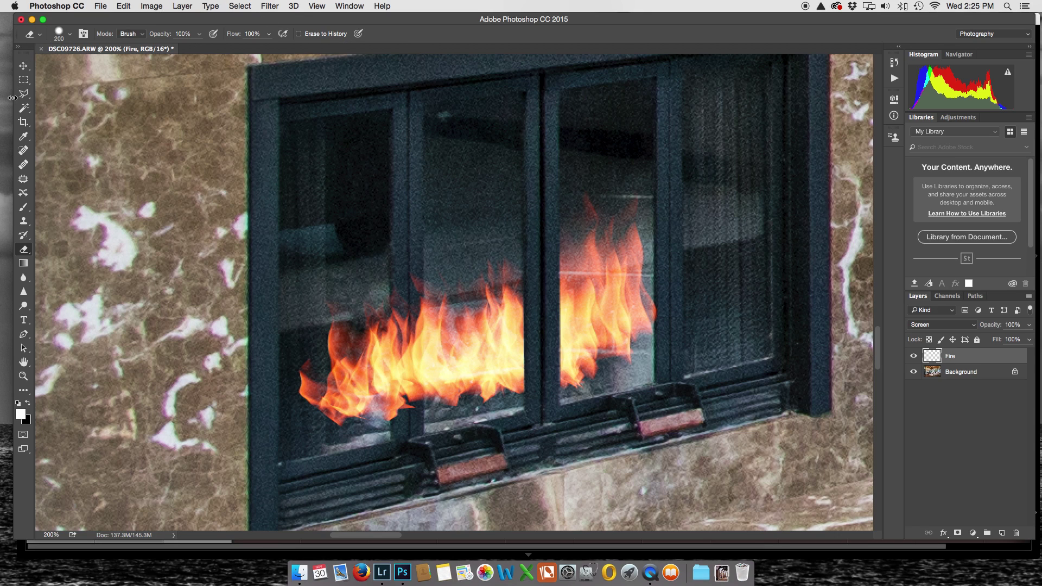
{"action": "left_click", "coordinate": [23, 93]}
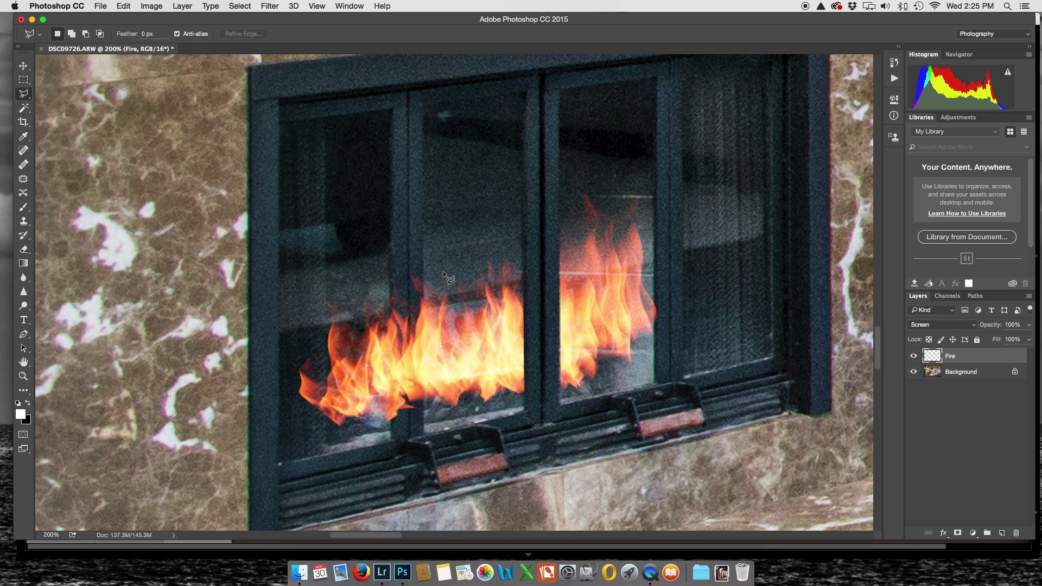
Step: Select the post between the first and second fireplace door panes with the Polygonal Lasso and erase the flames over it with the 200 px eraser
{"action": "left_click", "coordinate": [424, 240]}
{"action": "left_click", "coordinate": [424, 437]}
{"action": "left_click", "coordinate": [390, 442]}
{"action": "left_click", "coordinate": [421, 241]}
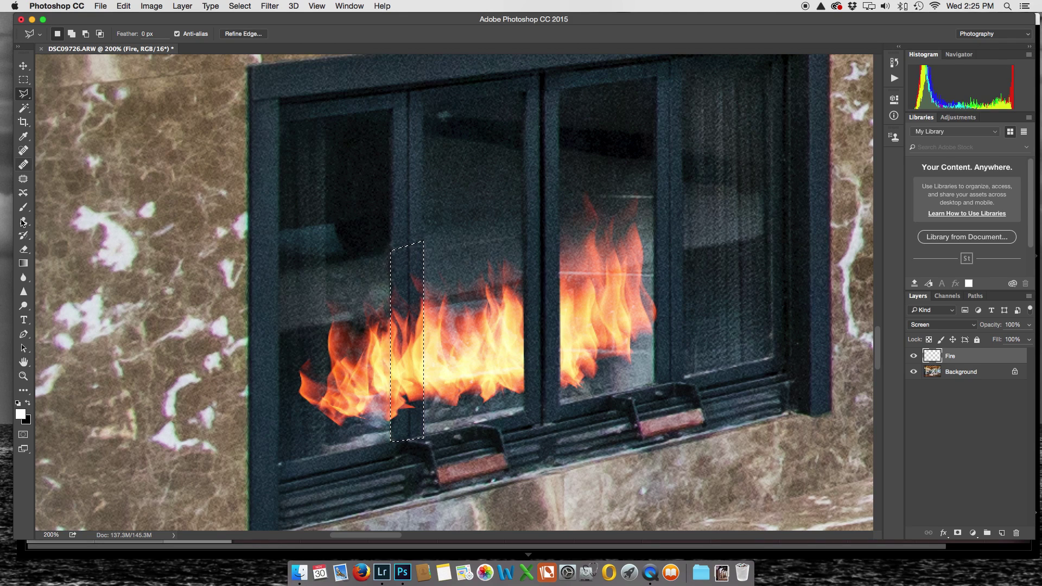
{"action": "left_click", "coordinate": [23, 250]}
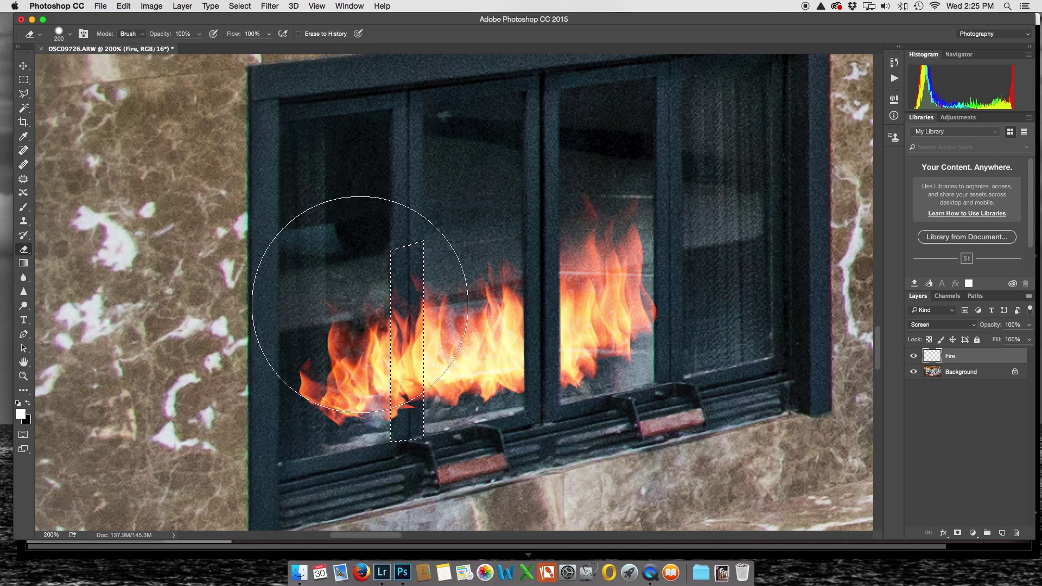
{"action": "left_click_drag", "start_coordinate": [372, 336], "coordinate": [404, 234]}
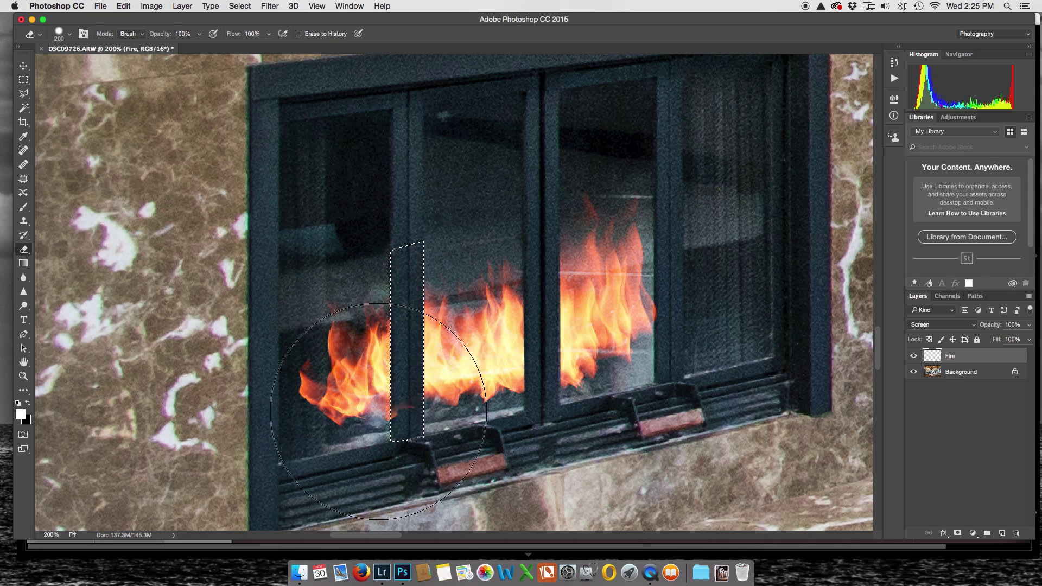
Step: Feather the post selection by 2 pixels and deselect it
{"action": "left_click", "coordinate": [241, 7]}
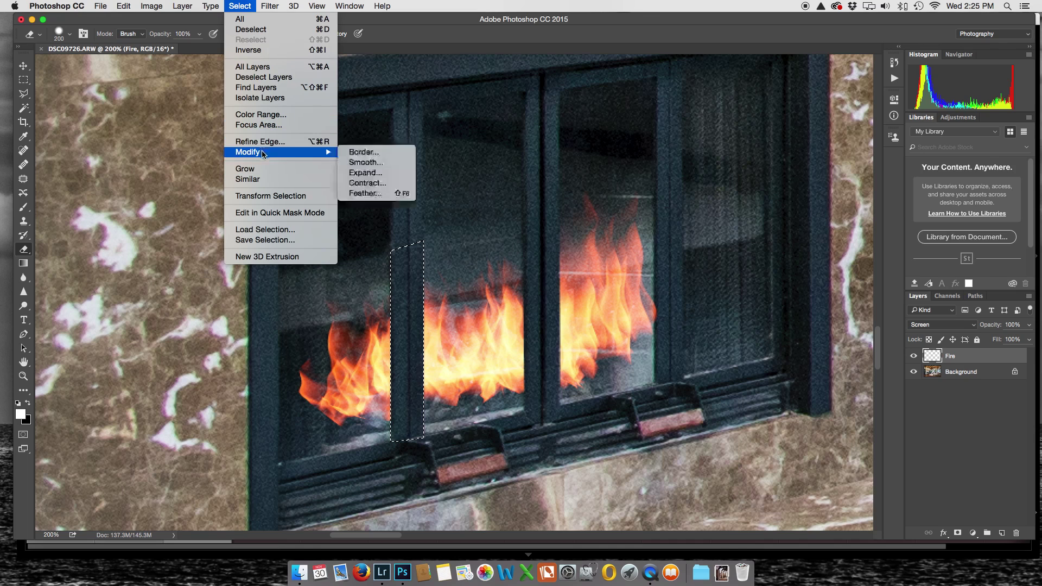
{"action": "mouse_move", "coordinate": [323, 153]}
{"action": "left_click", "coordinate": [362, 194]}
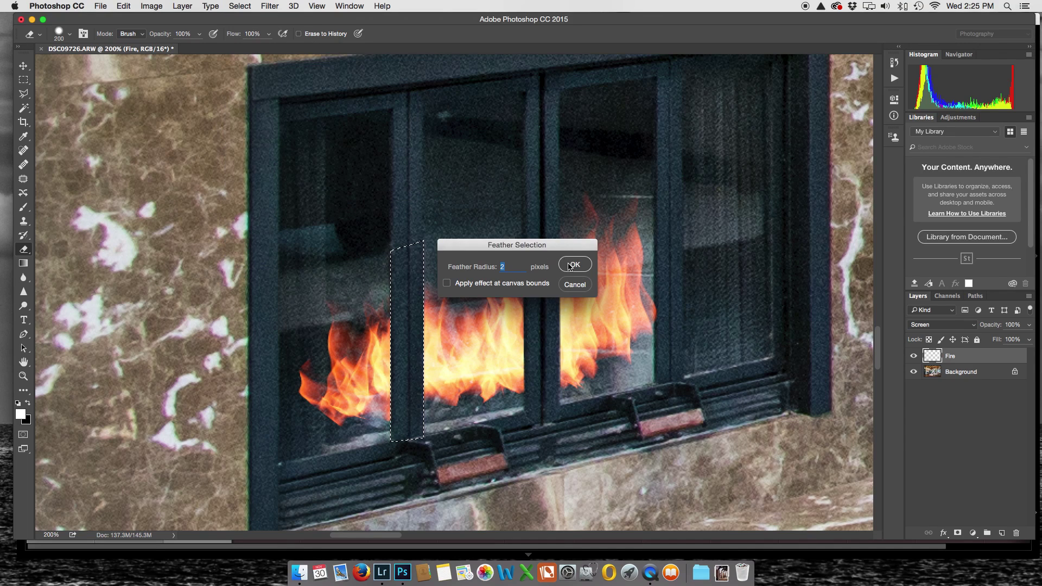
{"action": "left_click", "coordinate": [569, 266]}
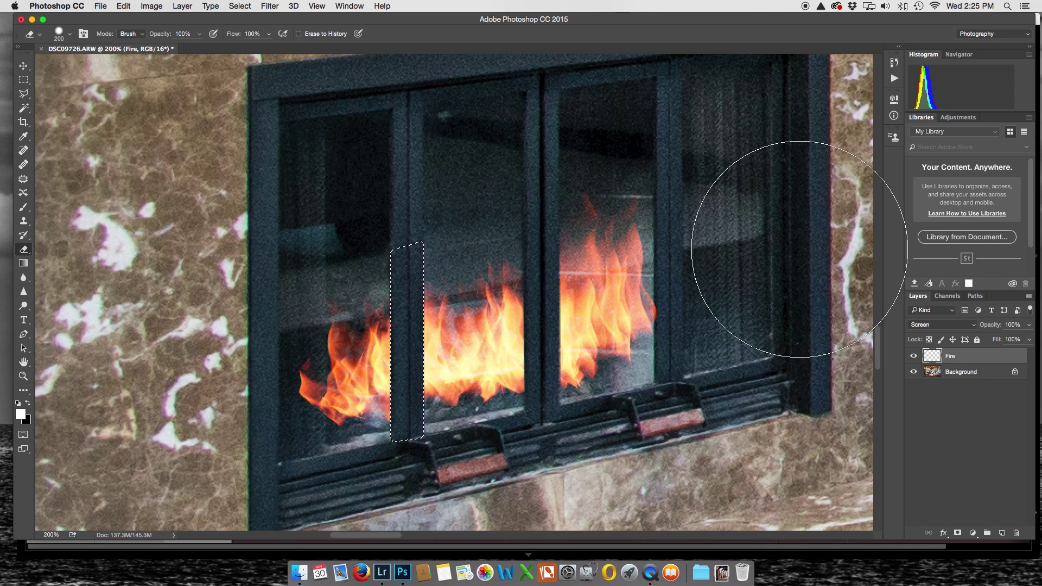
{"action": "key", "text": "super+d"}
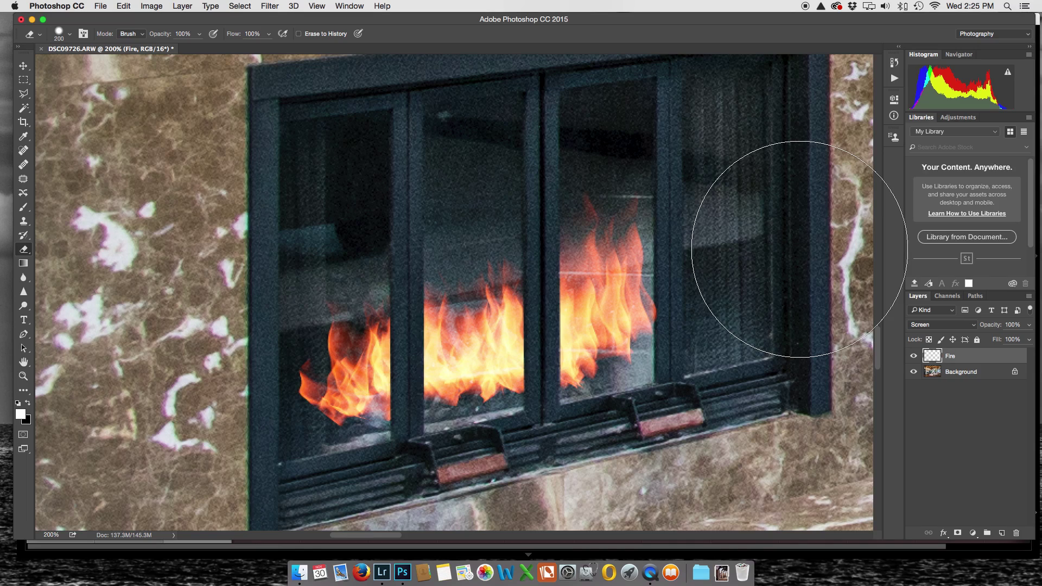
Step: Reduce the Fire layer's opacity to 58% while judging it against the whole room
{"action": "key", "text": "super+minus"}
{"action": "key", "text": "super+minus"}
{"action": "key", "text": "super+minus"}
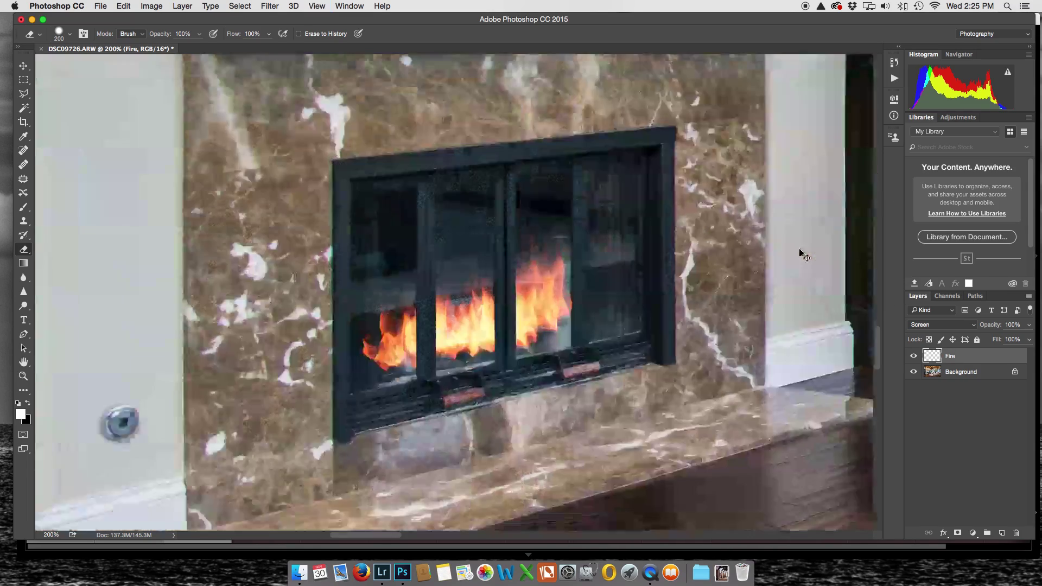
{"action": "key", "text": "super+minus"}
{"action": "key", "text": "super+minus"}
{"action": "key", "text": "super+minus"}
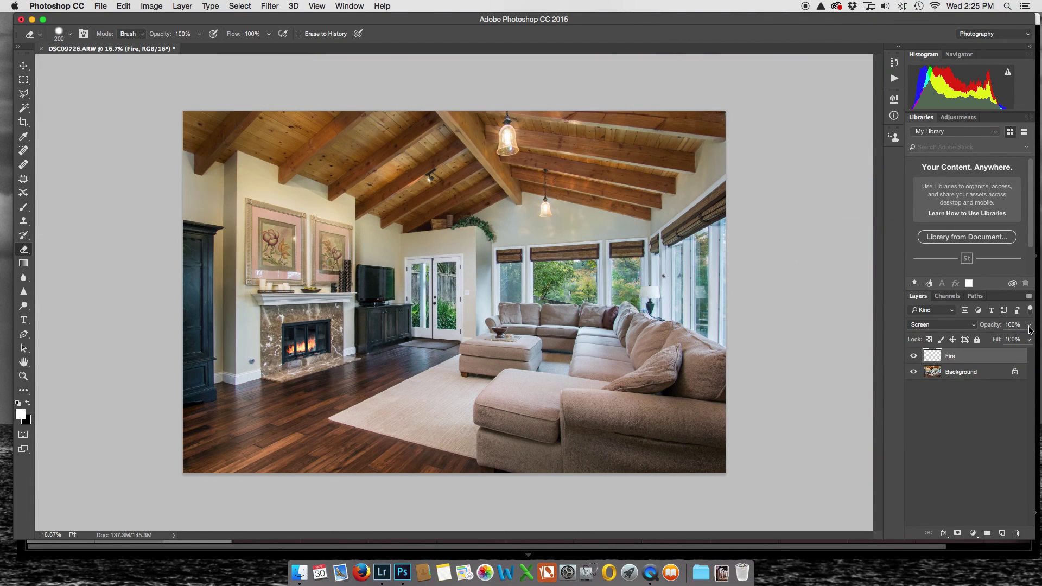
{"action": "left_click", "coordinate": [1029, 326]}
{"action": "left_click_drag", "start_coordinate": [1028, 339], "coordinate": [1007, 342]}
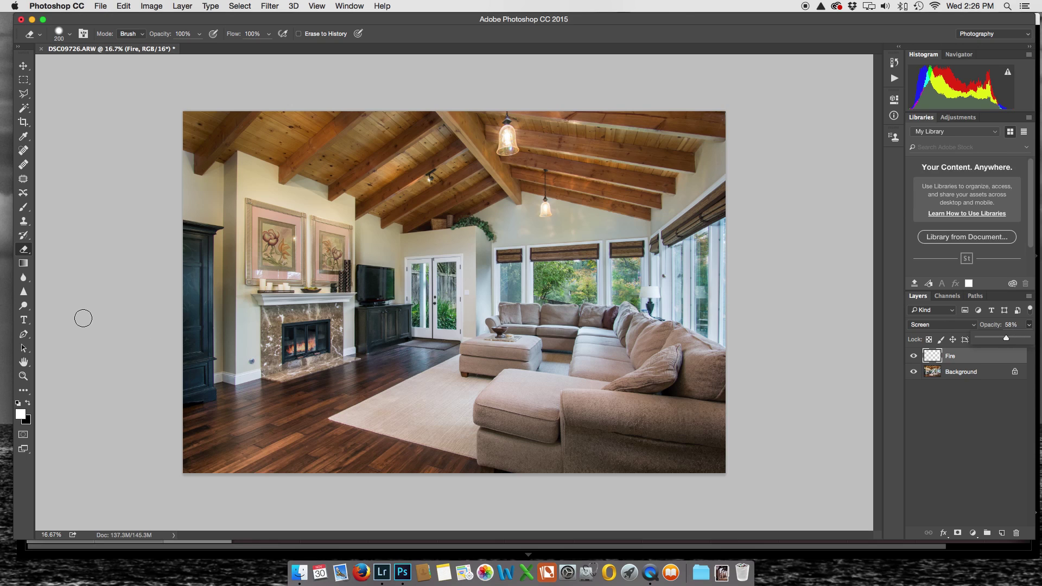
Step: Set the eraser to 6% flow and 90 px, and softly fade the far-left end of the flames
{"action": "key", "text": "super+equal"}
{"action": "key", "text": "super+equal"}
{"action": "key", "text": "super+equal"}
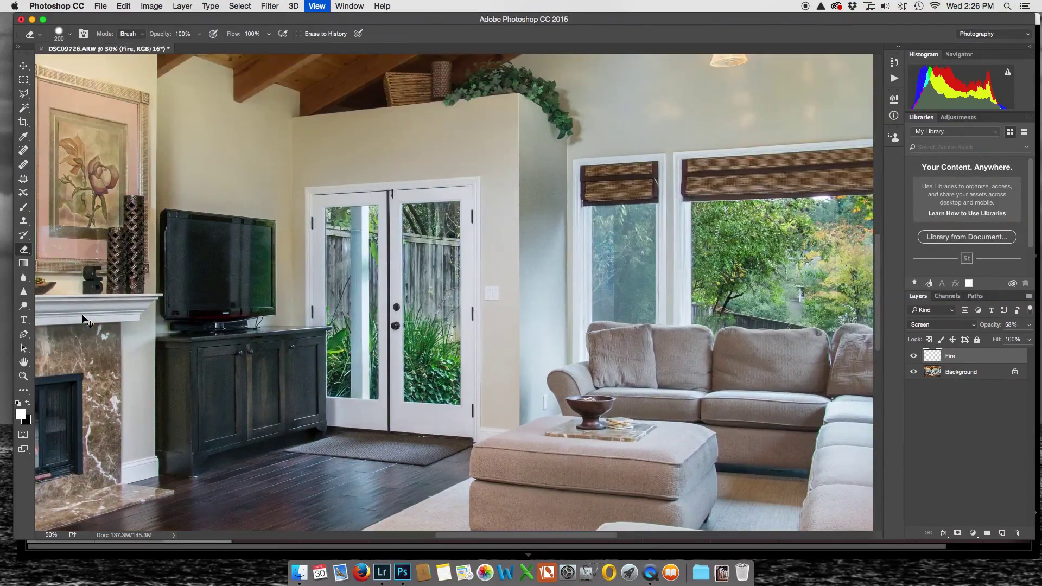
{"action": "key", "text": "super+equal"}
{"action": "left_click_drag", "start_coordinate": [84, 320], "coordinate": [572, 242]}
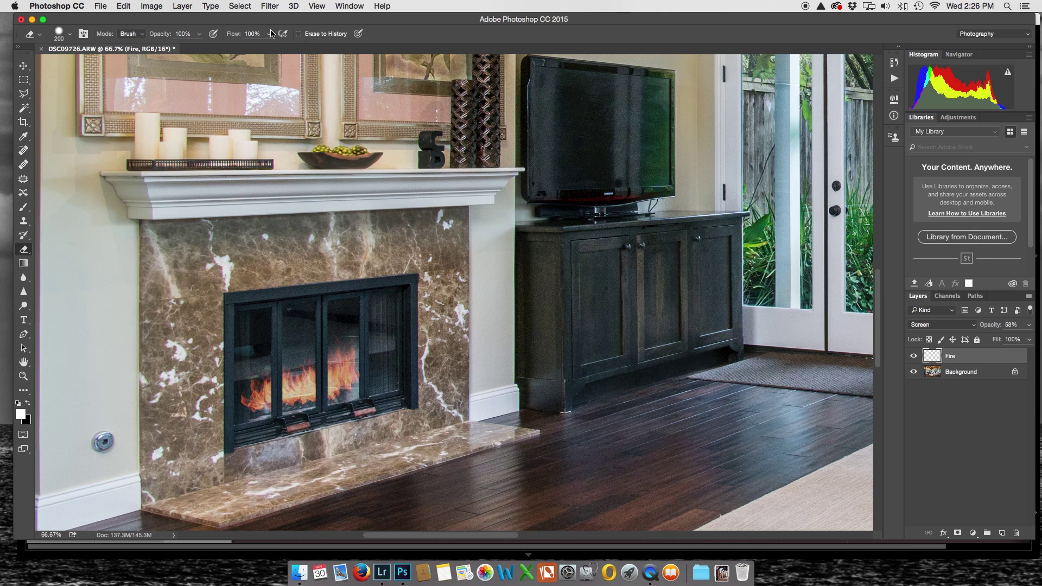
{"action": "left_click", "coordinate": [259, 36]}
{"action": "type", "text": "6"}
{"action": "key", "text": "Return"}
{"action": "key", "text": "bracketleft"}
{"action": "key", "text": "bracketleft"}
{"action": "key", "text": "bracketleft"}
{"action": "key", "text": "bracketleft"}
{"action": "key", "text": "bracketleft"}
{"action": "mouse_move", "coordinate": [236, 392]}
{"action": "left_mouse_down"}
{"action": "mouse_move", "coordinate": [234, 419]}
{"action": "mouse_move", "coordinate": [254, 367]}
{"action": "mouse_move", "coordinate": [242, 417]}
{"action": "left_mouse_up"}
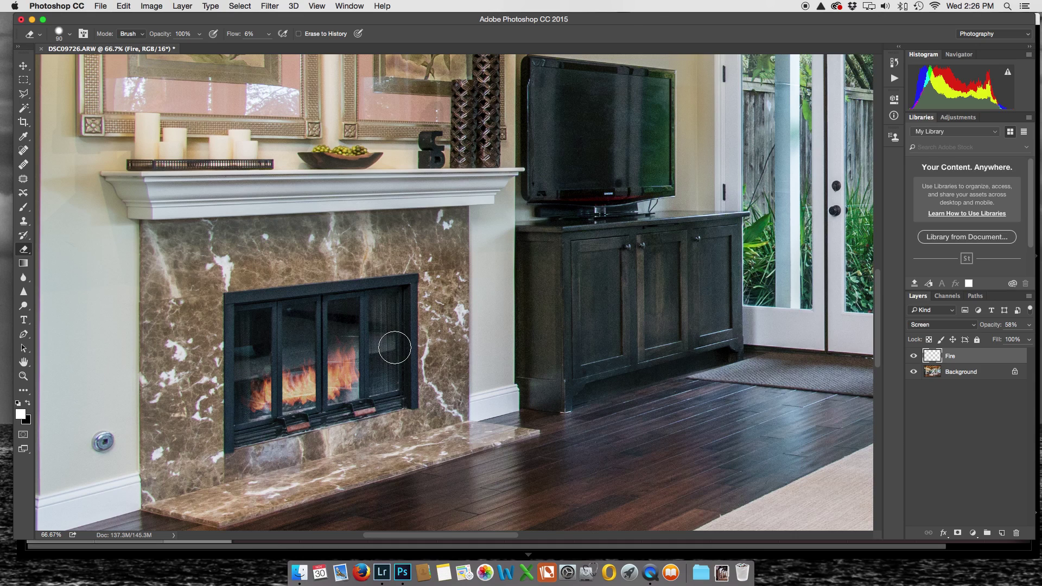
Step: Check the whole image, save it with the Fire layer, and close the document
{"action": "key", "text": "super+minus"}
{"action": "key", "text": "super+minus"}
{"action": "key", "text": "super+minus"}
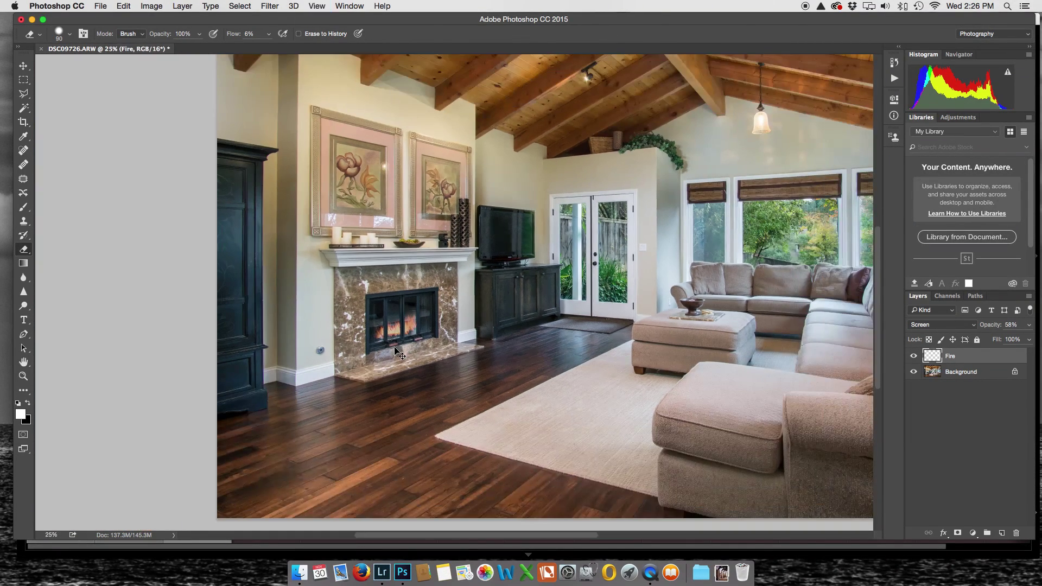
{"action": "key", "text": "super+minus"}
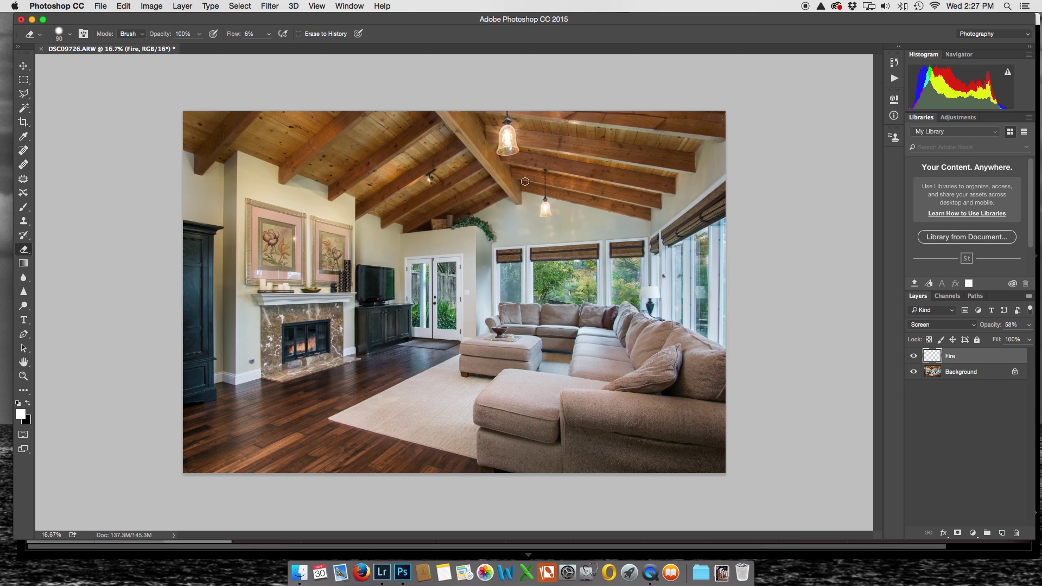
{"action": "key", "text": "super+s"}
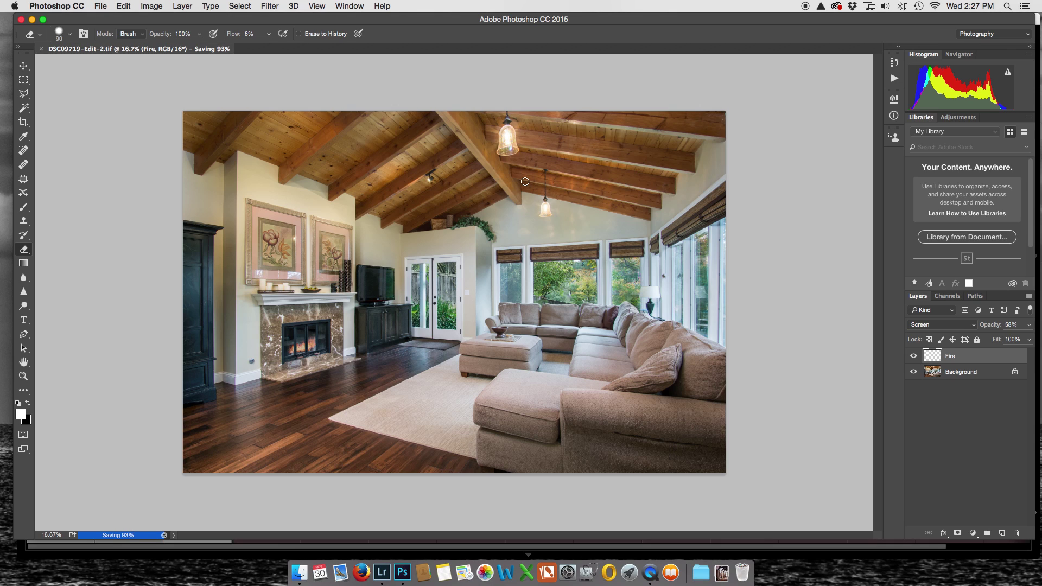
{"action": "key", "text": "super+w"}
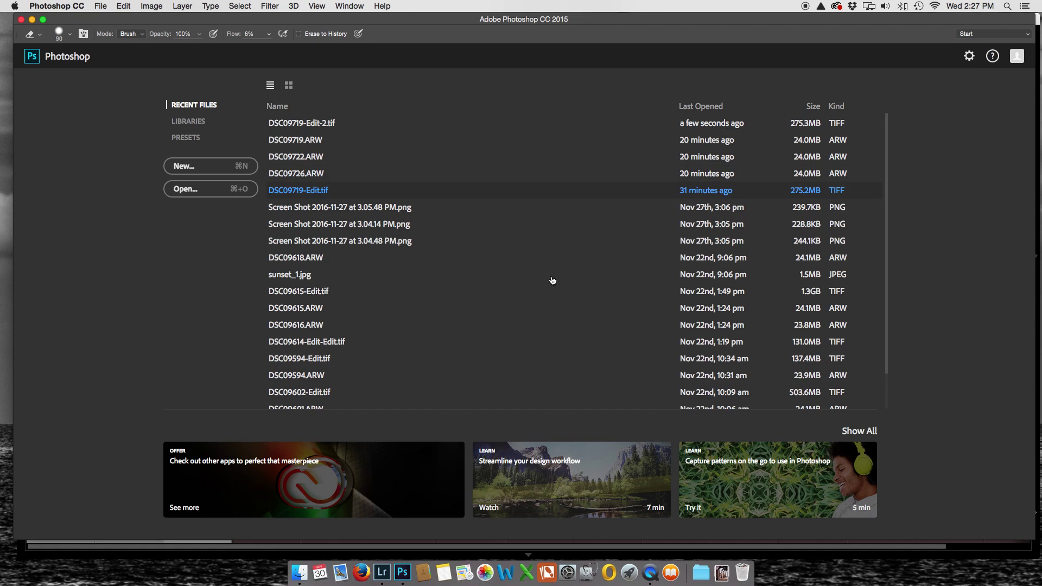
Step: Switch to Lightroom's Library and compare the new DSC09719-Edit-2.tif with the earlier DSC09719-Edit.tif
{"action": "left_click", "coordinate": [388, 566]}
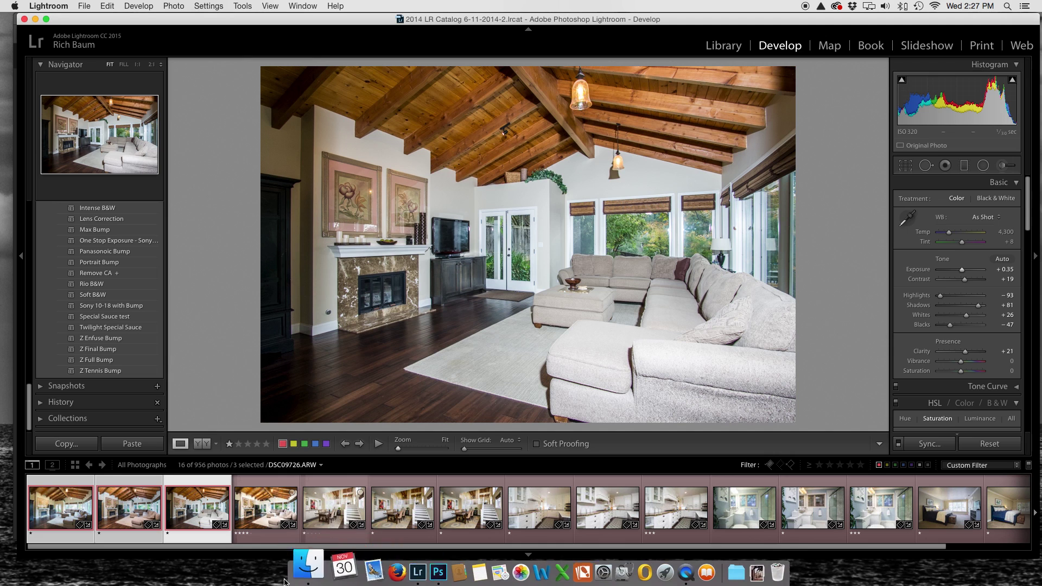
{"action": "left_click", "coordinate": [715, 45]}
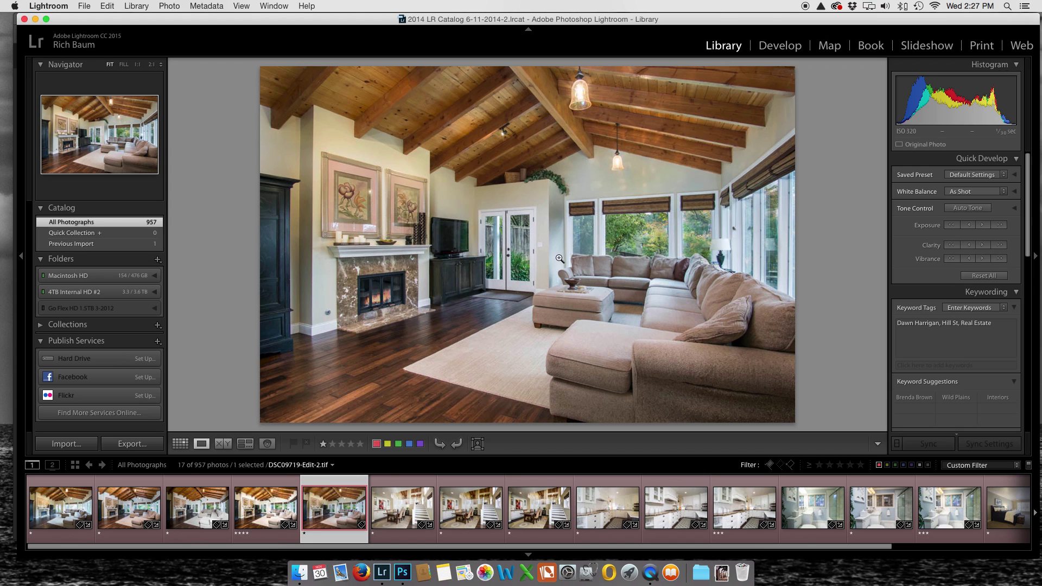
{"action": "left_click", "coordinate": [267, 510]}
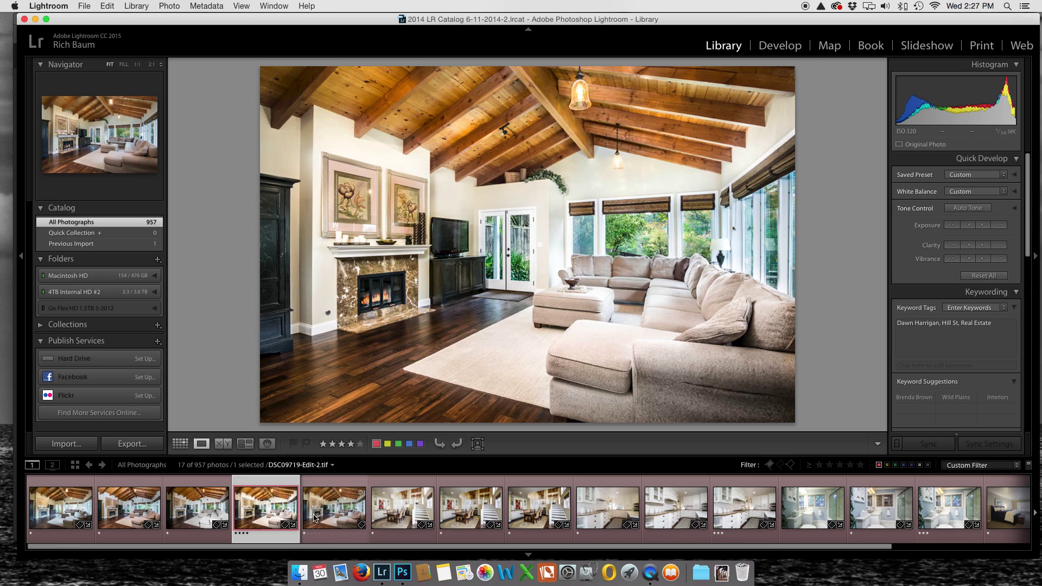
{"action": "left_click", "coordinate": [335, 516]}
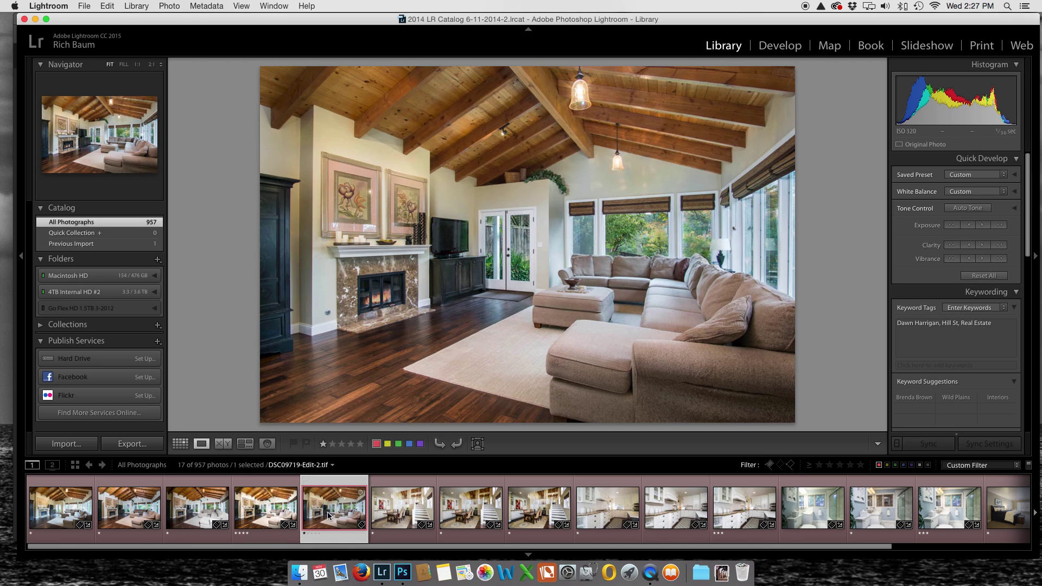
{"action": "left_click", "coordinate": [275, 519]}
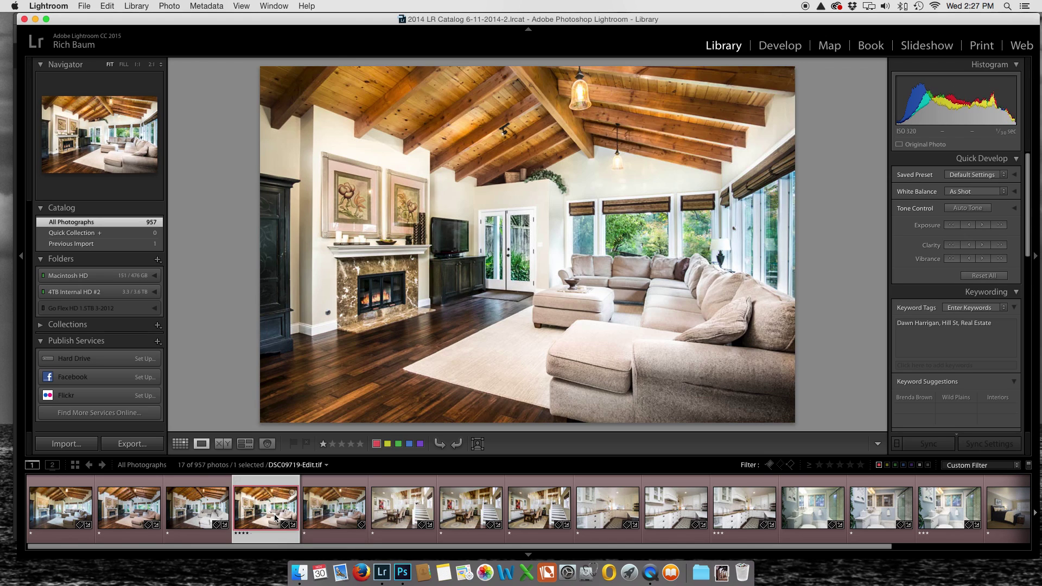
{"action": "left_click", "coordinate": [339, 516]}
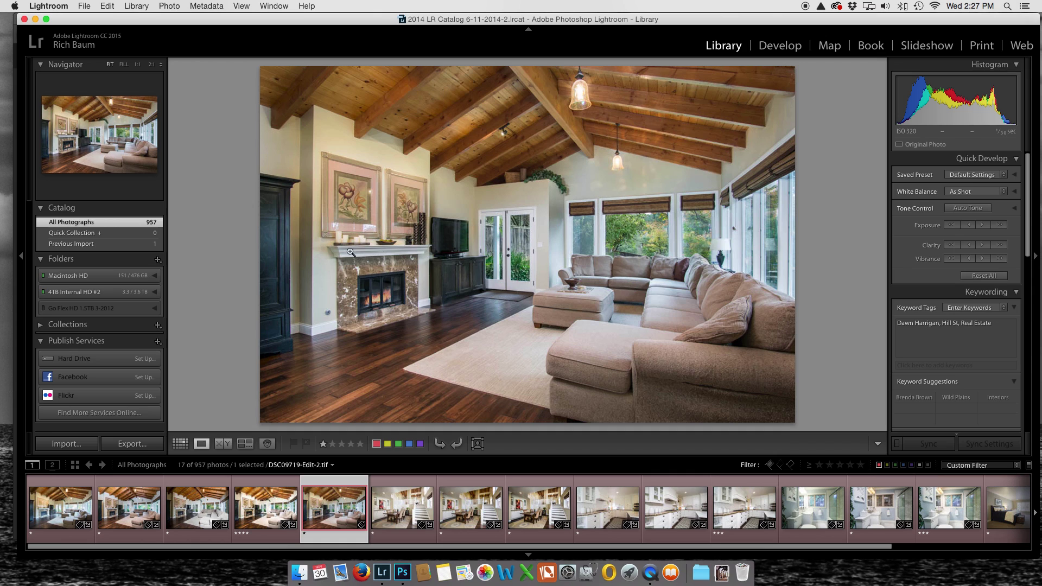
Step: Develop DSC09719-Edit-2.tif with the Z Final Bump preset and set its exposure to +0.15
{"action": "left_click", "coordinate": [780, 46]}
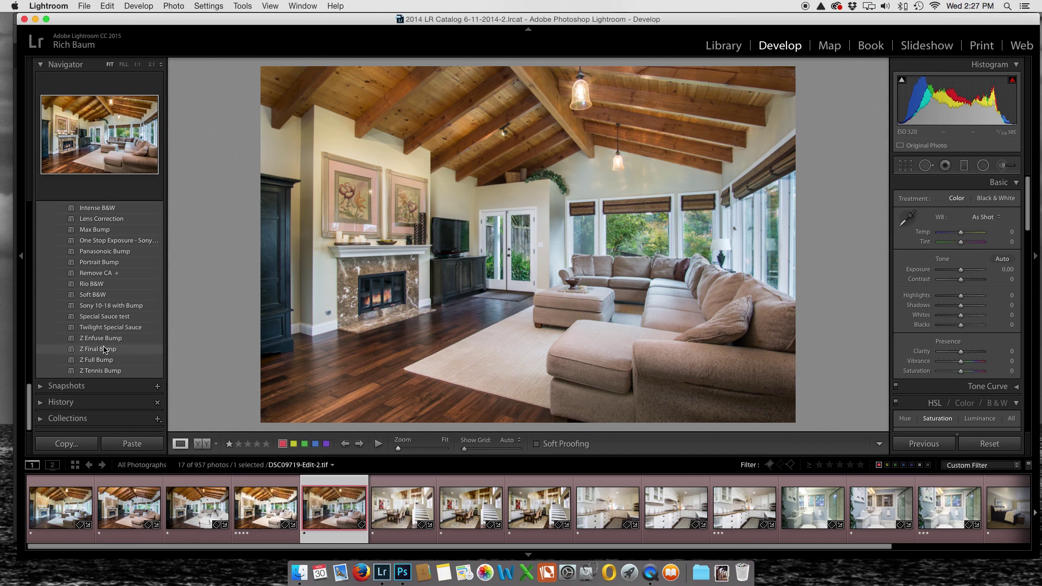
{"action": "left_click", "coordinate": [104, 351]}
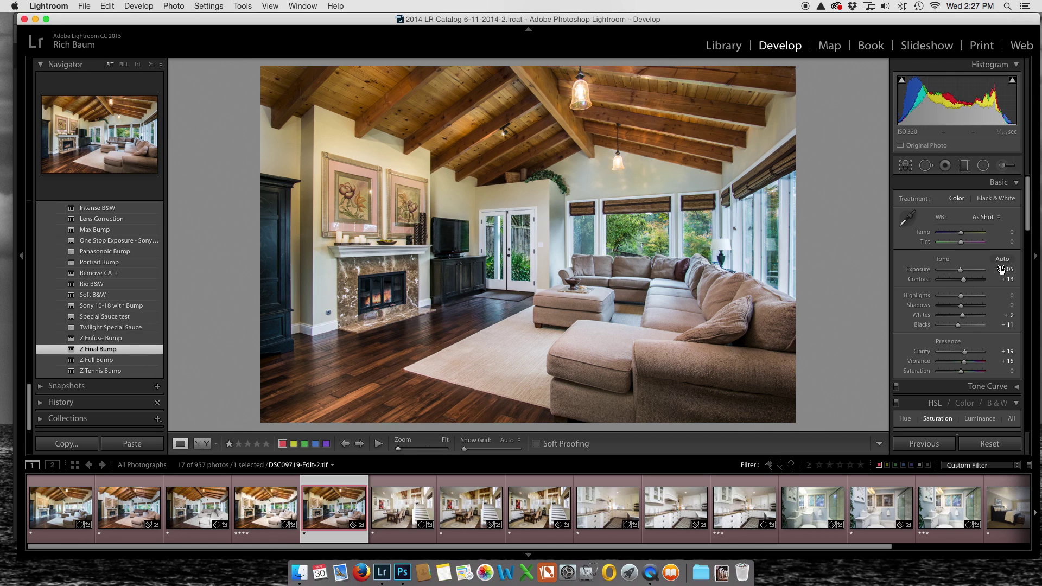
{"action": "left_click_drag", "start_coordinate": [960, 270], "coordinate": [960, 270]}
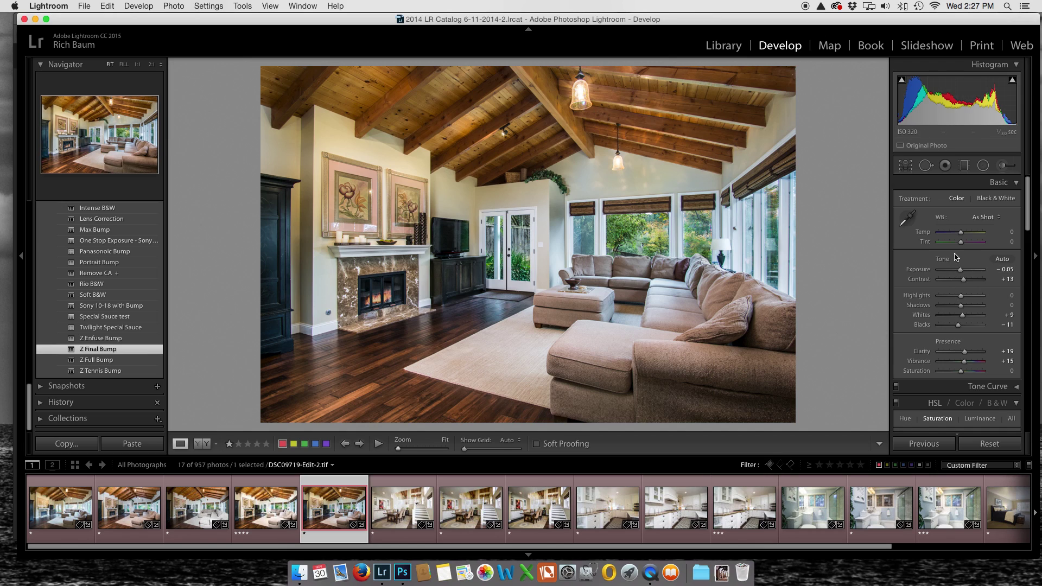
{"action": "left_click_drag", "start_coordinate": [960, 271], "coordinate": [964, 275]}
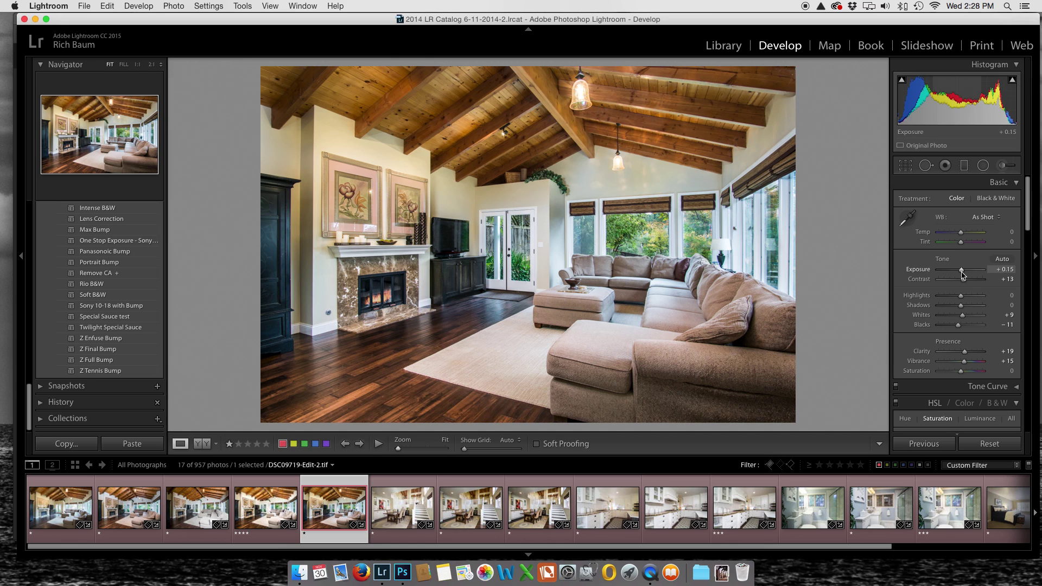
Step: Set both the purple and green defringe amounts to 18 in the lens corrections
{"action": "scroll", "coordinate": [963, 276], "scroll_direction": "down", "scroll_amount": 10}
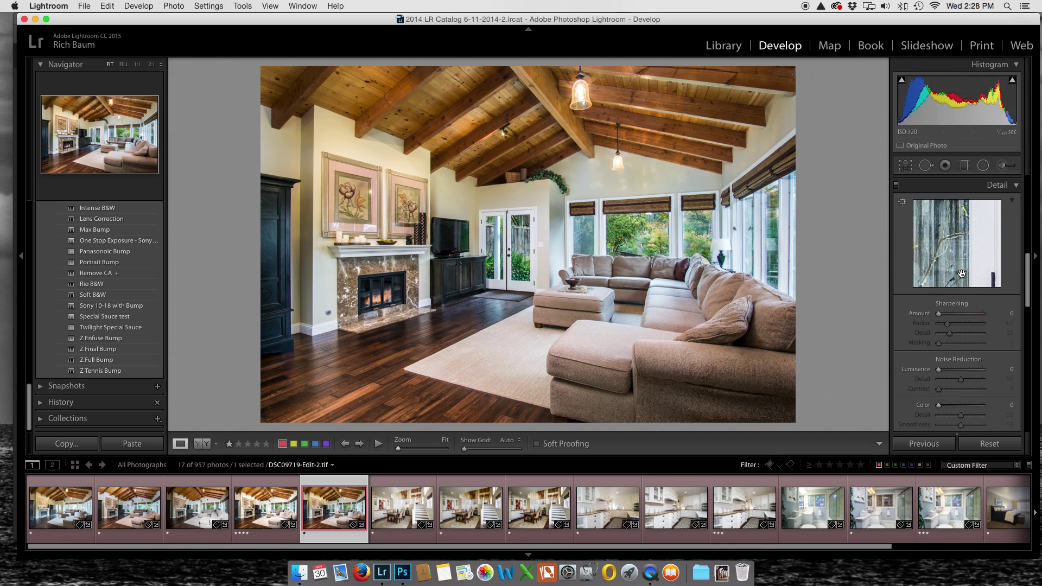
{"action": "scroll", "coordinate": [963, 276], "scroll_direction": "down", "scroll_amount": 5}
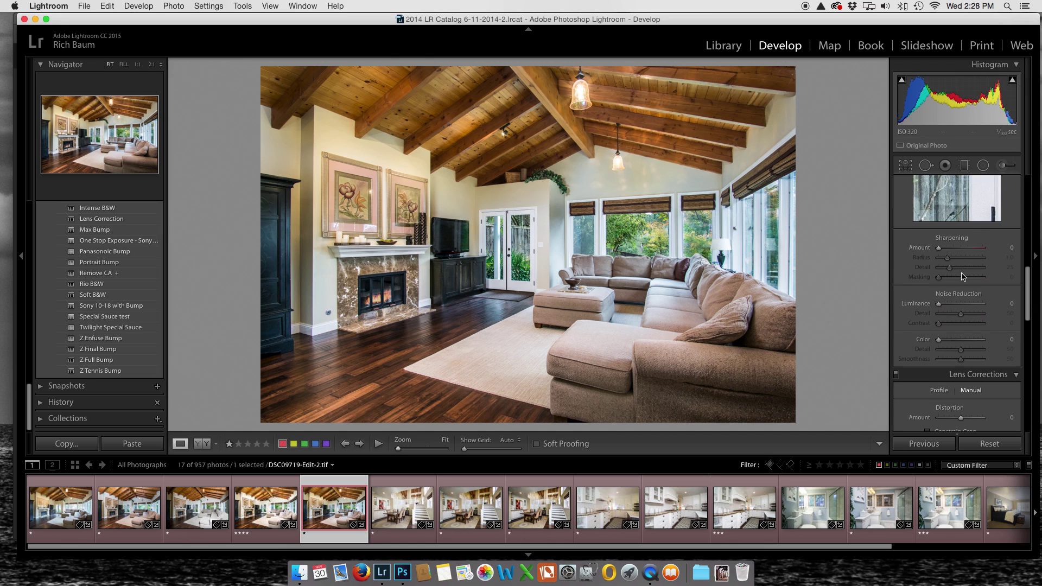
{"action": "scroll", "coordinate": [962, 275], "scroll_direction": "down", "scroll_amount": 3}
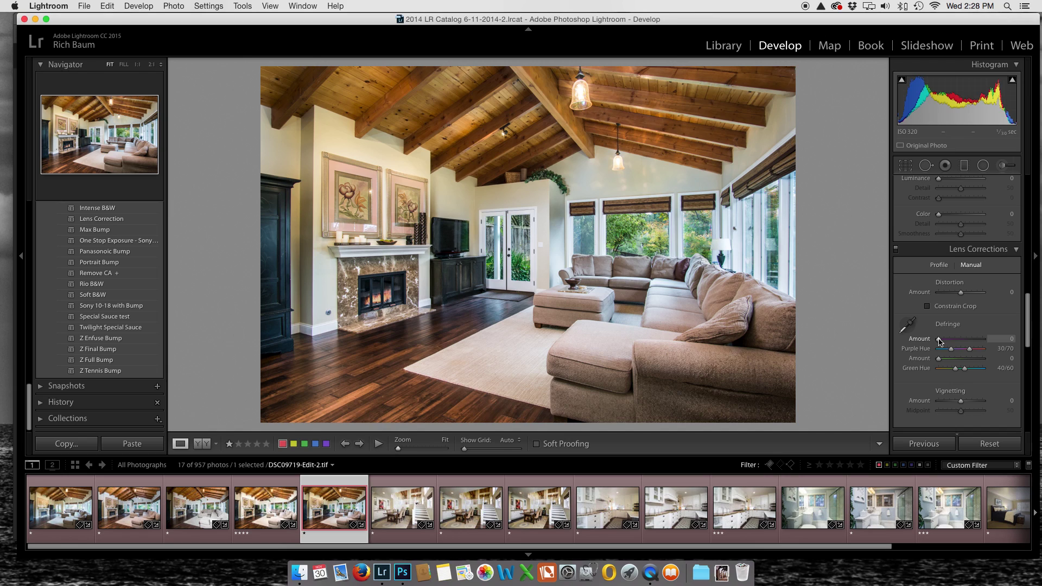
{"action": "left_click_drag", "start_coordinate": [939, 341], "coordinate": [980, 362]}
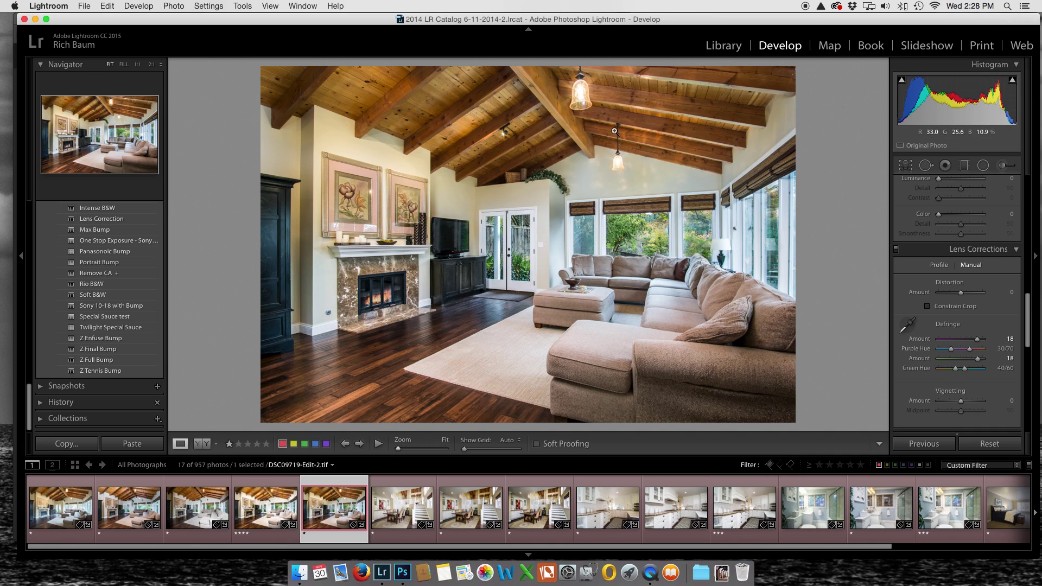
Step: Set up a new adjustment brush with the Saturation effect at -17 and a flow of 73
{"action": "left_click", "coordinate": [1001, 167]}
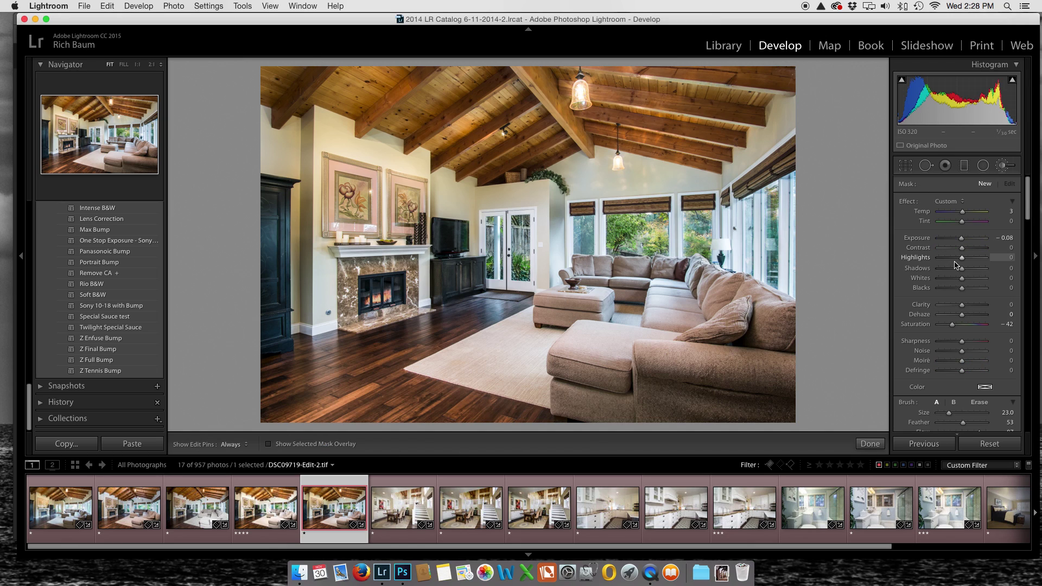
{"action": "left_click", "coordinate": [949, 202]}
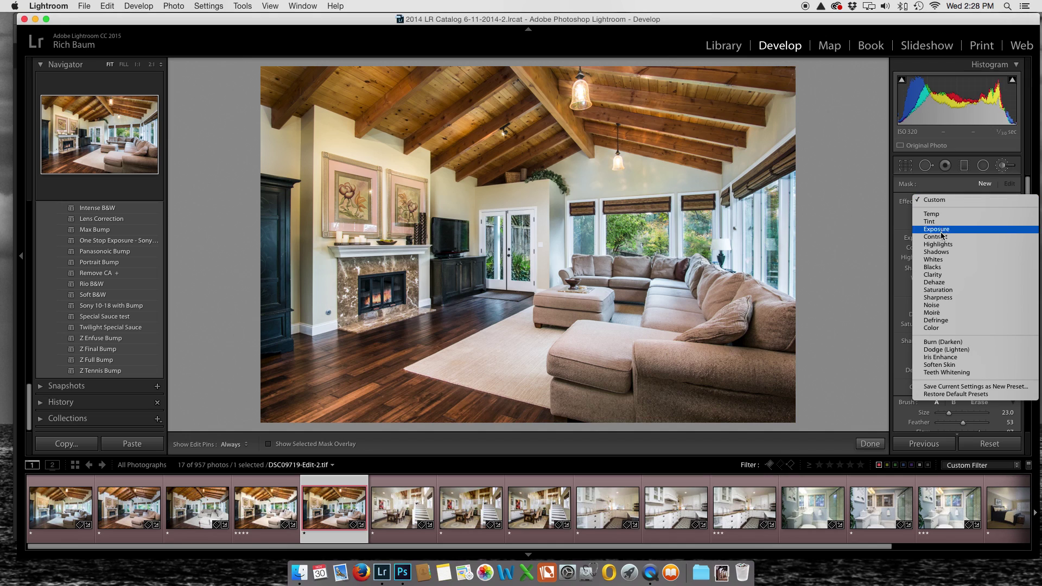
{"action": "left_click", "coordinate": [942, 290]}
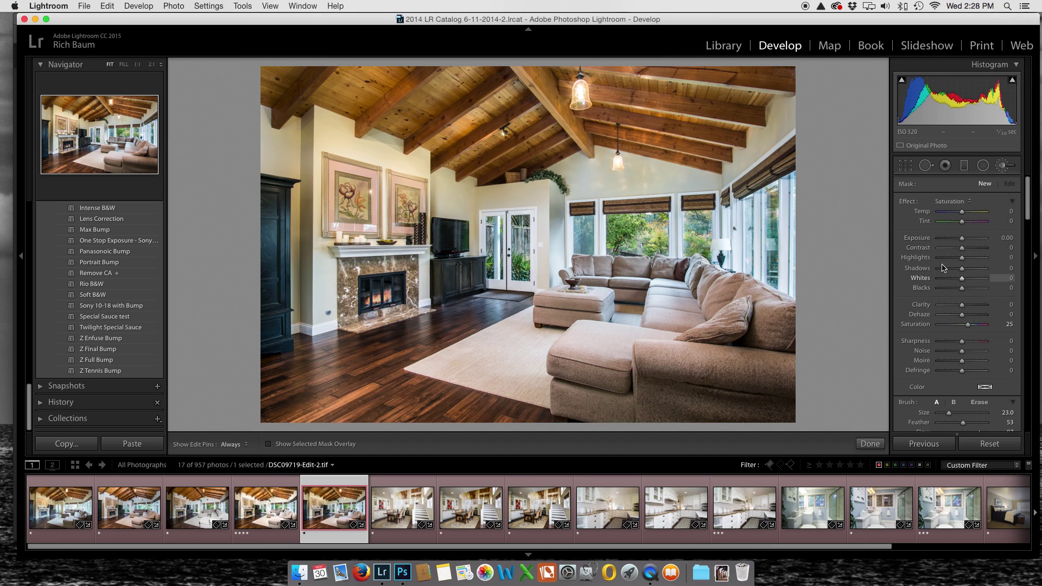
{"action": "left_click_drag", "start_coordinate": [970, 327], "coordinate": [959, 327]}
{"action": "scroll", "coordinate": [959, 328], "scroll_direction": "down", "scroll_amount": 3}
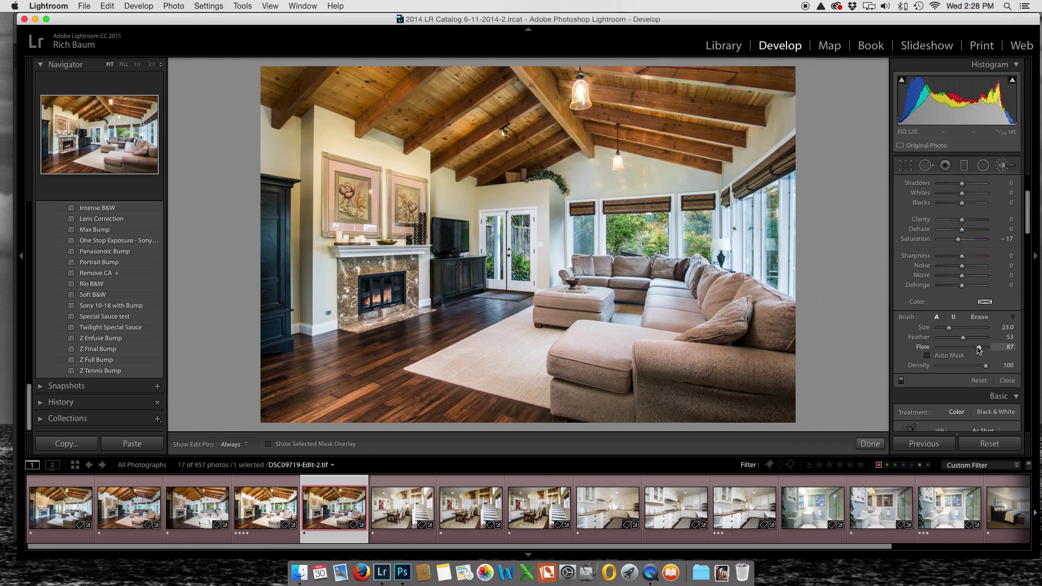
{"action": "left_click_drag", "start_coordinate": [979, 349], "coordinate": [972, 349]}
Step: Paint the desaturation brush, size 25, over the discoloured wall around the hanging pendant lamp
{"action": "key", "text": "z"}
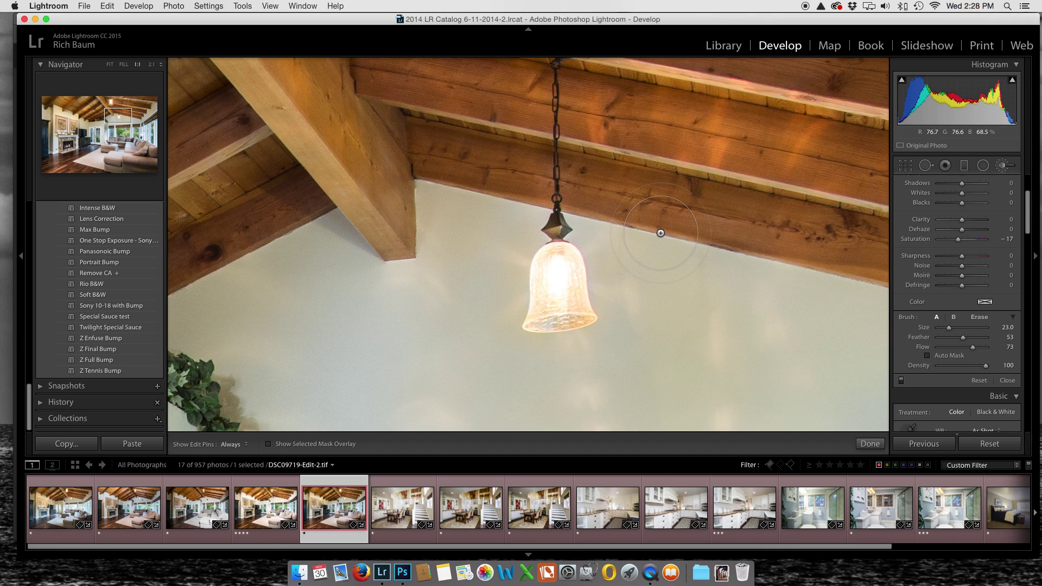
{"action": "left_click_drag", "start_coordinate": [670, 270], "coordinate": [646, 193]}
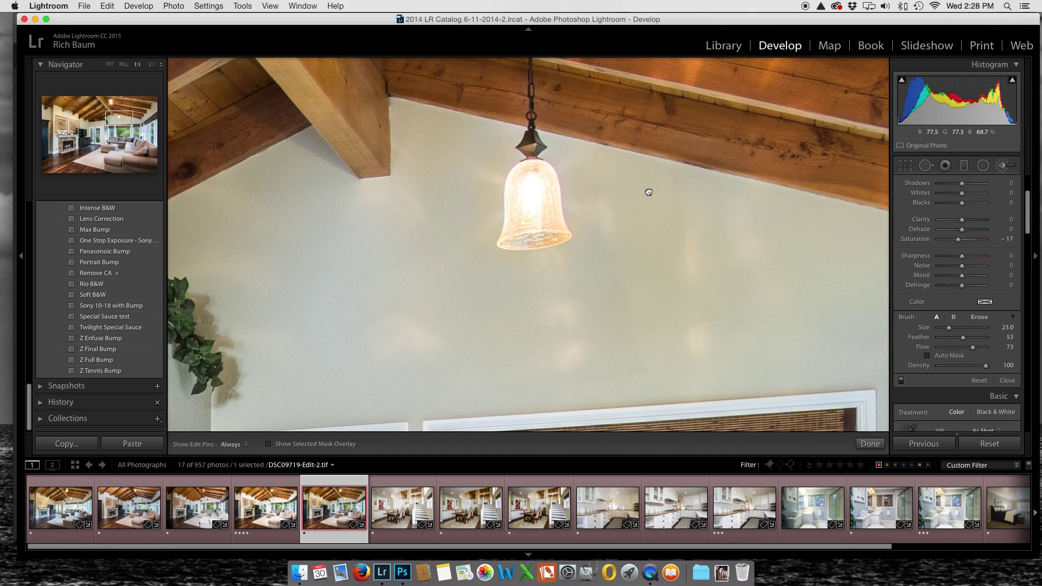
{"action": "scroll", "coordinate": [617, 258], "scroll_direction": "up", "scroll_amount": 3}
{"action": "scroll", "coordinate": [623, 220], "scroll_direction": "down", "scroll_amount": 1}
{"action": "key", "text": "h"}
{"action": "key", "text": "h"}
{"action": "scroll", "coordinate": [982, 202], "scroll_direction": "up", "scroll_amount": 1}
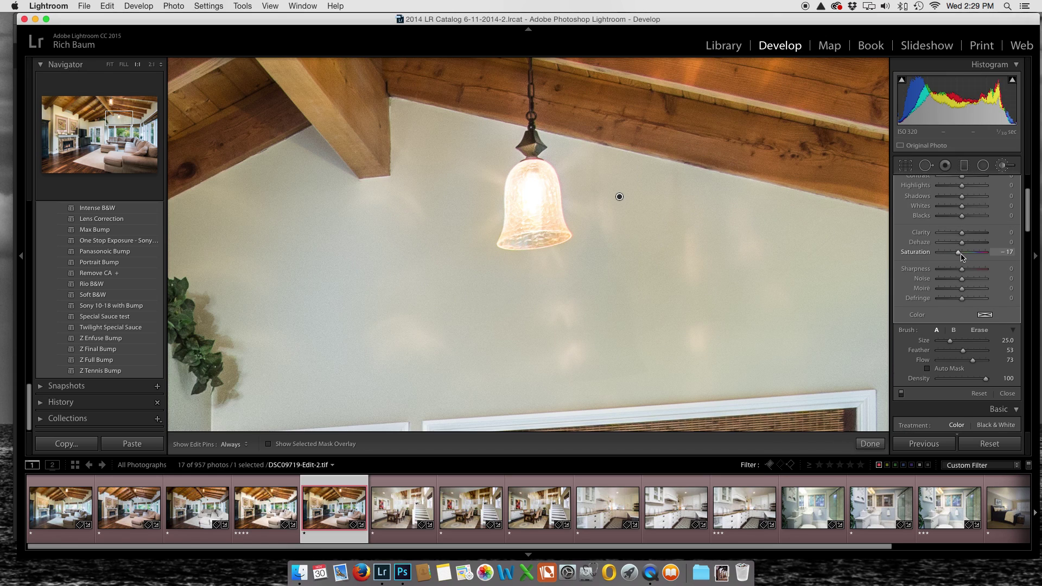
Step: Lower the brush adjustment's saturation to -61 and check the wall around the pendant lamp with the edit pin hidden
{"action": "left_click_drag", "start_coordinate": [955, 254], "coordinate": [947, 252]}
{"action": "left_click_drag", "start_coordinate": [658, 267], "coordinate": [535, 247]}
{"action": "key", "text": "h"}
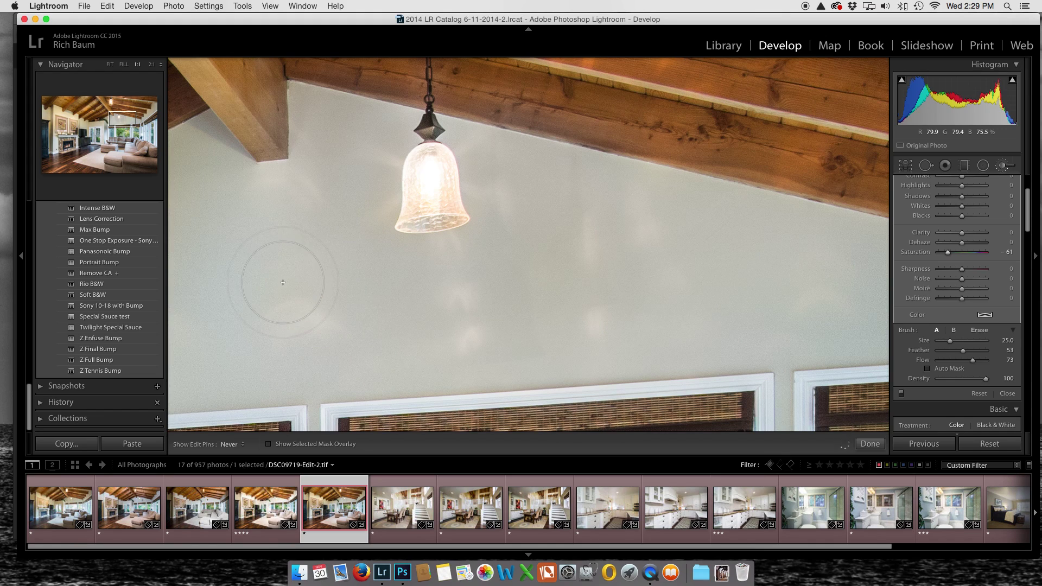
{"action": "key", "text": "h"}
Step: Erase the desaturation from the pendant lamp's glass shade with the brush's erase mode
{"action": "key", "text": "alt"}
{"action": "key", "text": "alt"}
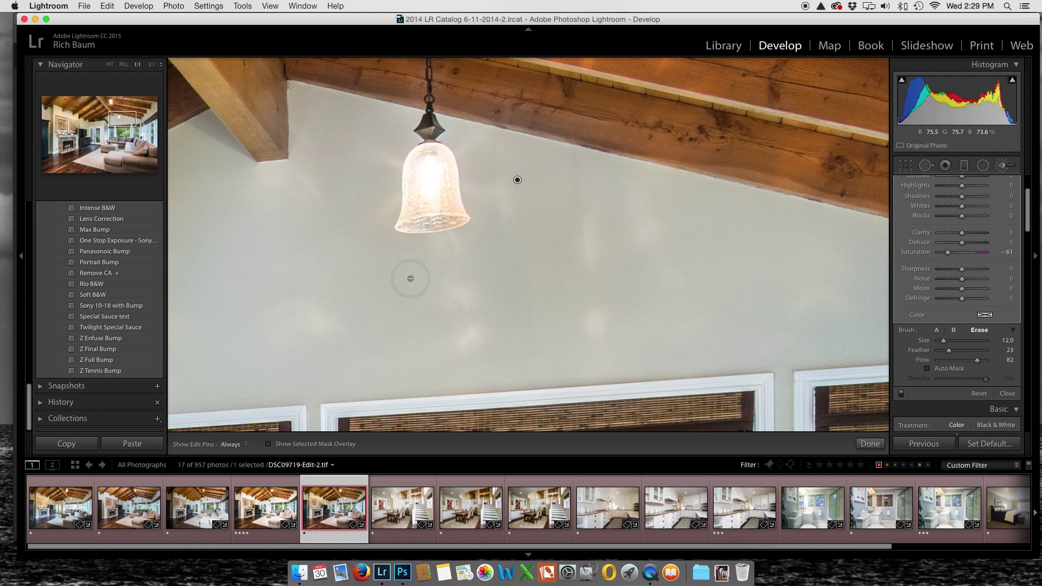
{"action": "key", "text": "h"}
{"action": "mouse_move", "coordinate": [422, 170]}
{"action": "left_mouse_down"}
{"action": "mouse_move", "coordinate": [432, 199]}
{"action": "mouse_move", "coordinate": [429, 157]}
{"action": "mouse_move", "coordinate": [423, 207]}
{"action": "mouse_move", "coordinate": [439, 188]}
{"action": "mouse_move", "coordinate": [438, 159]}
{"action": "mouse_move", "coordinate": [444, 200]}
{"action": "mouse_move", "coordinate": [422, 224]}
{"action": "mouse_move", "coordinate": [433, 174]}
{"action": "left_mouse_up"}
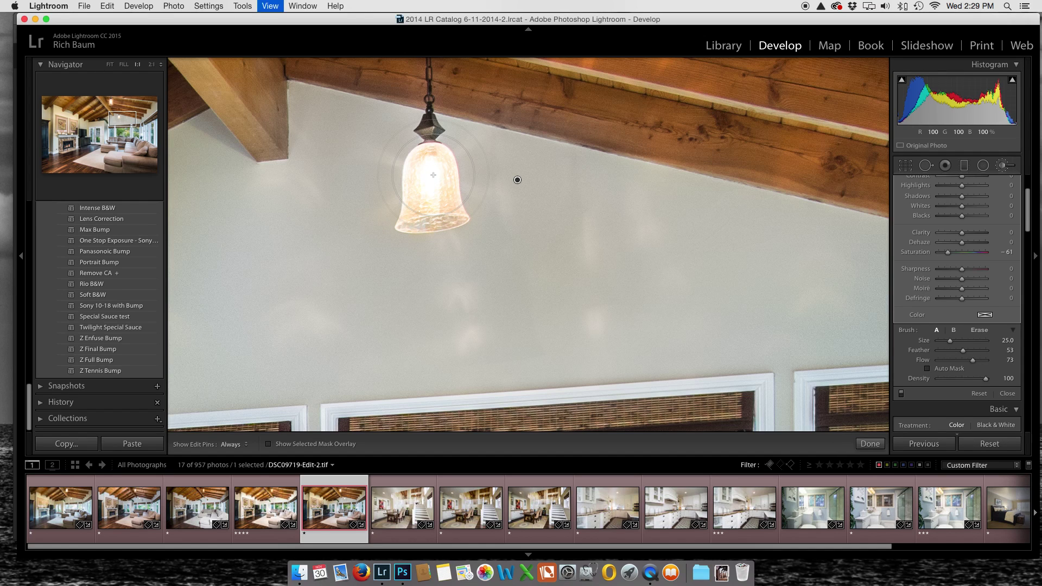
Step: Fit the whole living room photo in view and examine it in full screen mode
{"action": "key", "text": "z"}
{"action": "key", "text": "shift+f"}
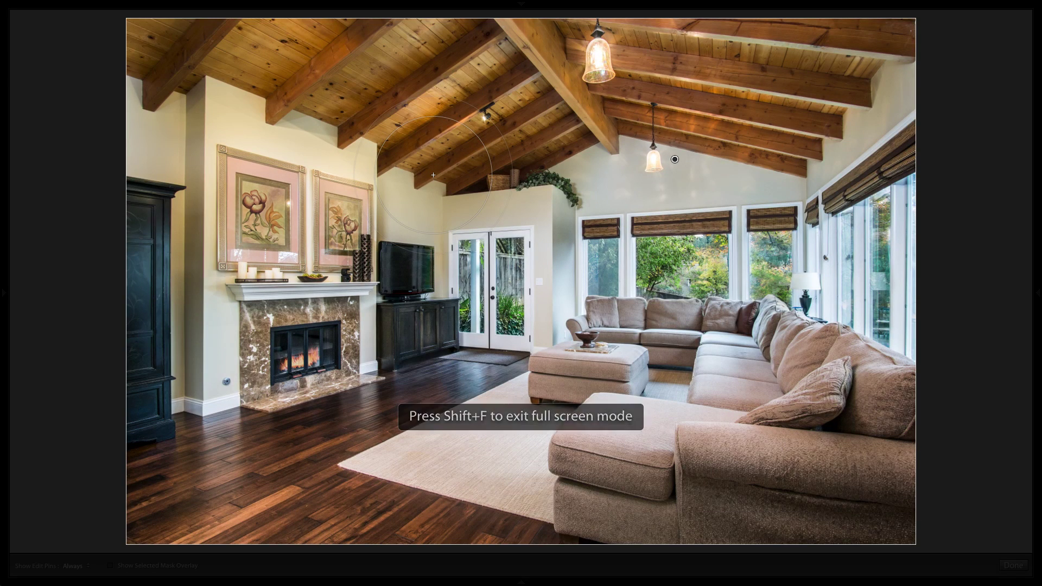